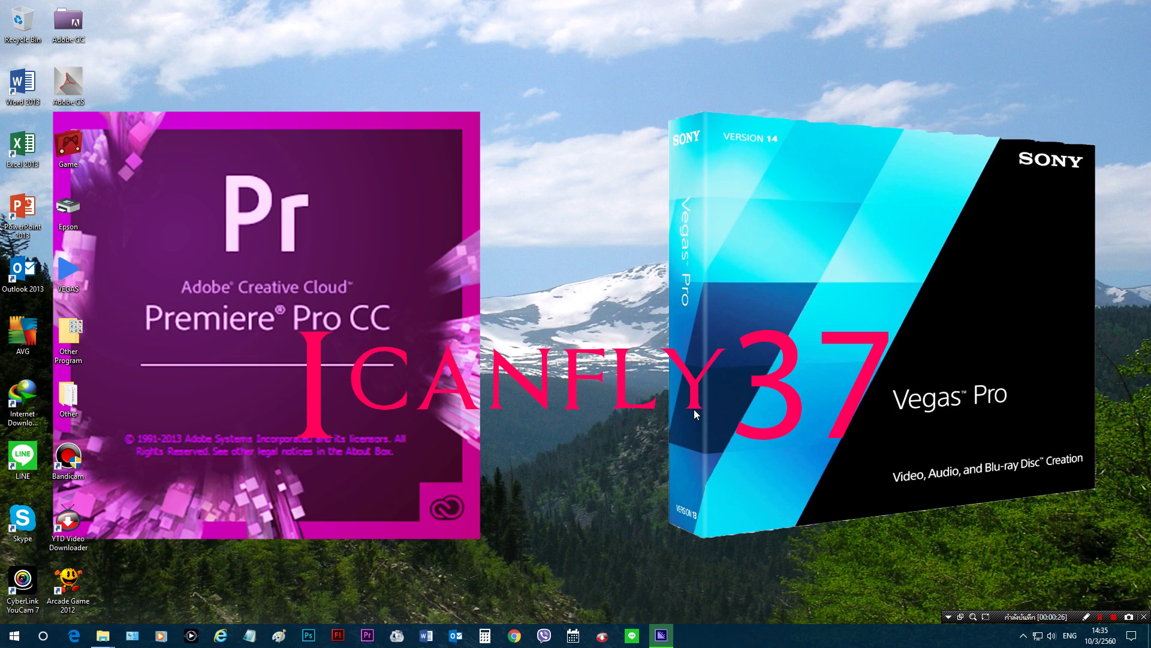
Open a new File Explorer window from the taskbar jump list and show This PC's drives
mouse_move(103, 635)
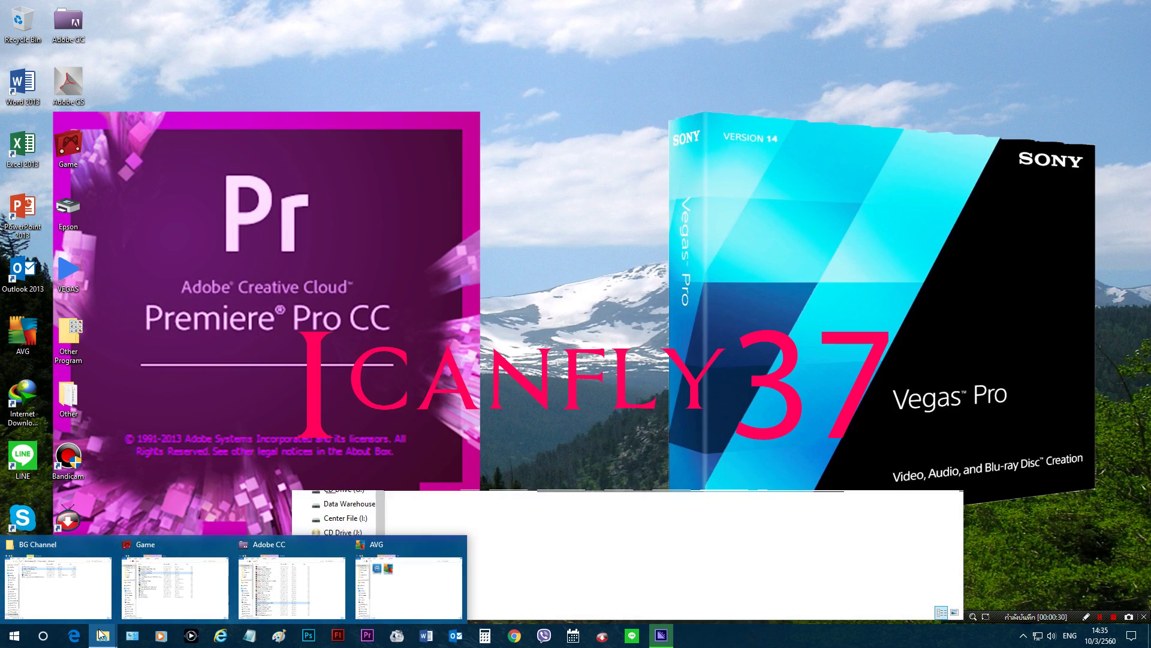
right_click(104, 636)
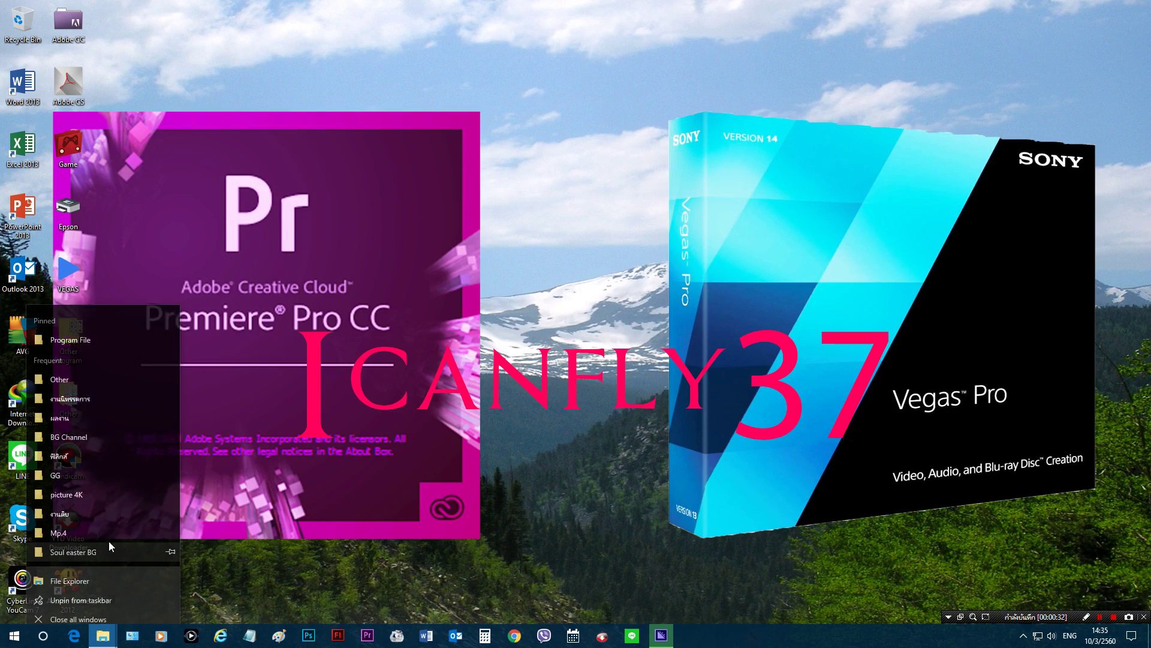
click(70, 570)
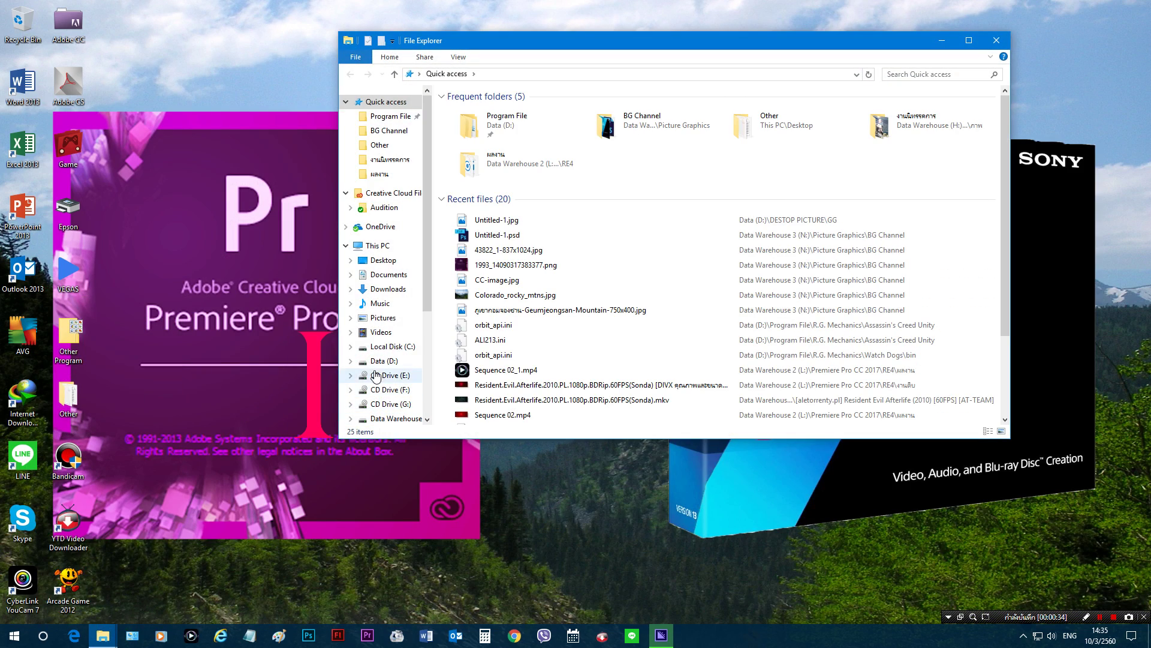
click(377, 246)
Look inside the Data Warehouse 2 (L:), Data Warehouse (H:) and Data (D:) drives, returning each time
click(882, 237)
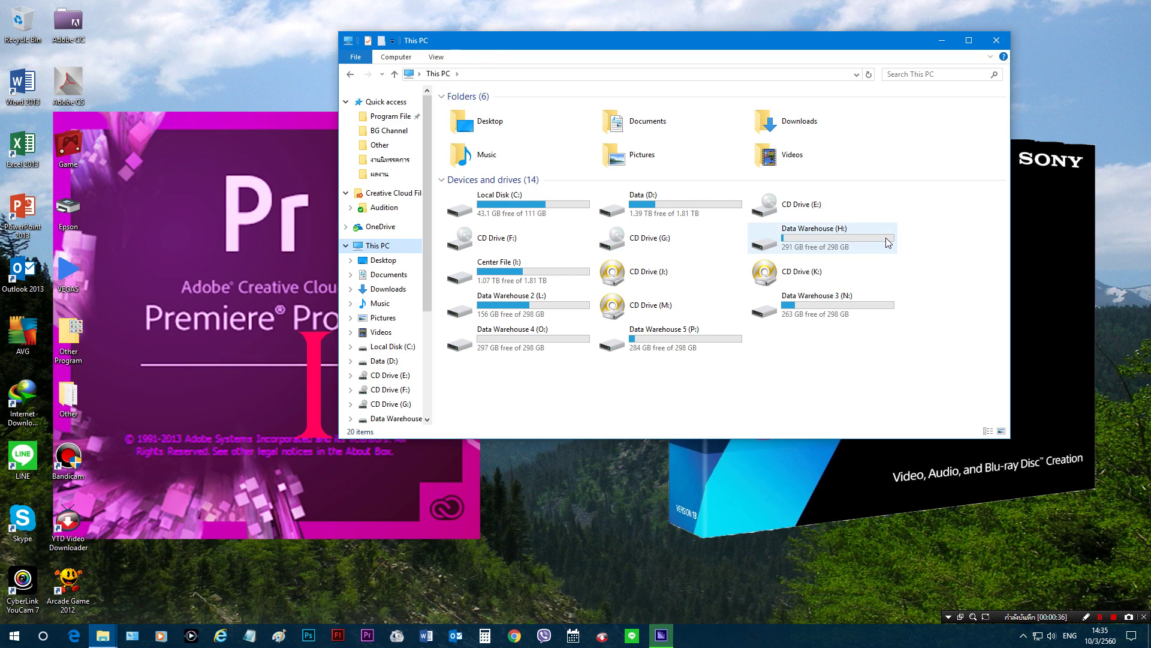
double_click(520, 301)
key(BackSpace)
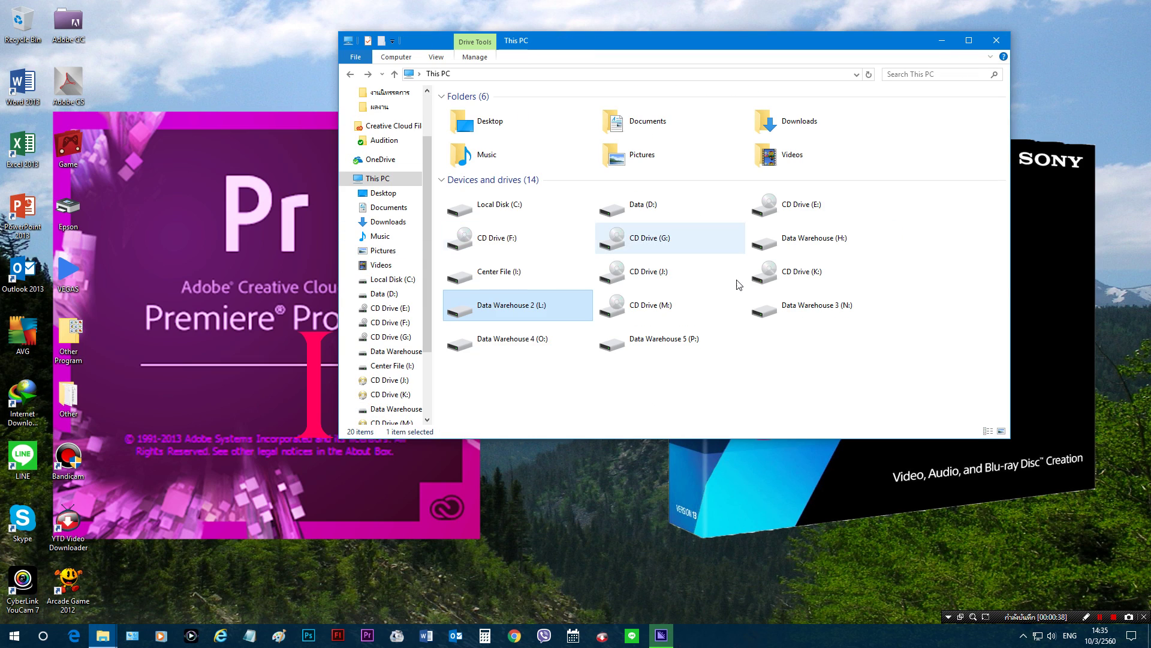
double_click(854, 242)
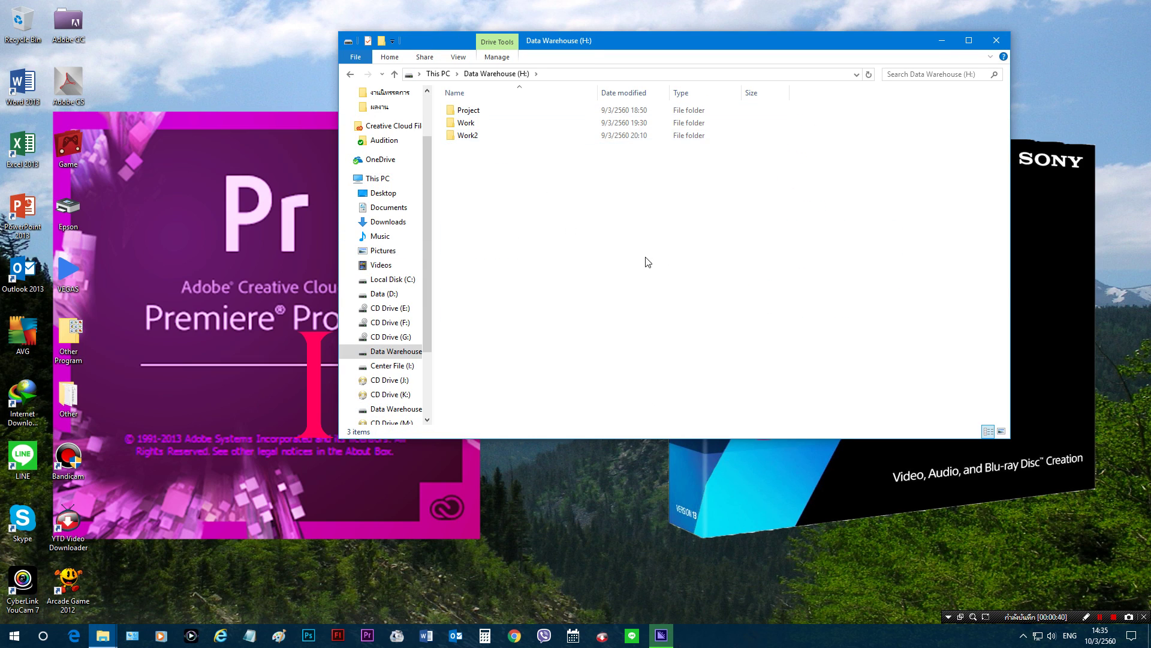
key(BackSpace)
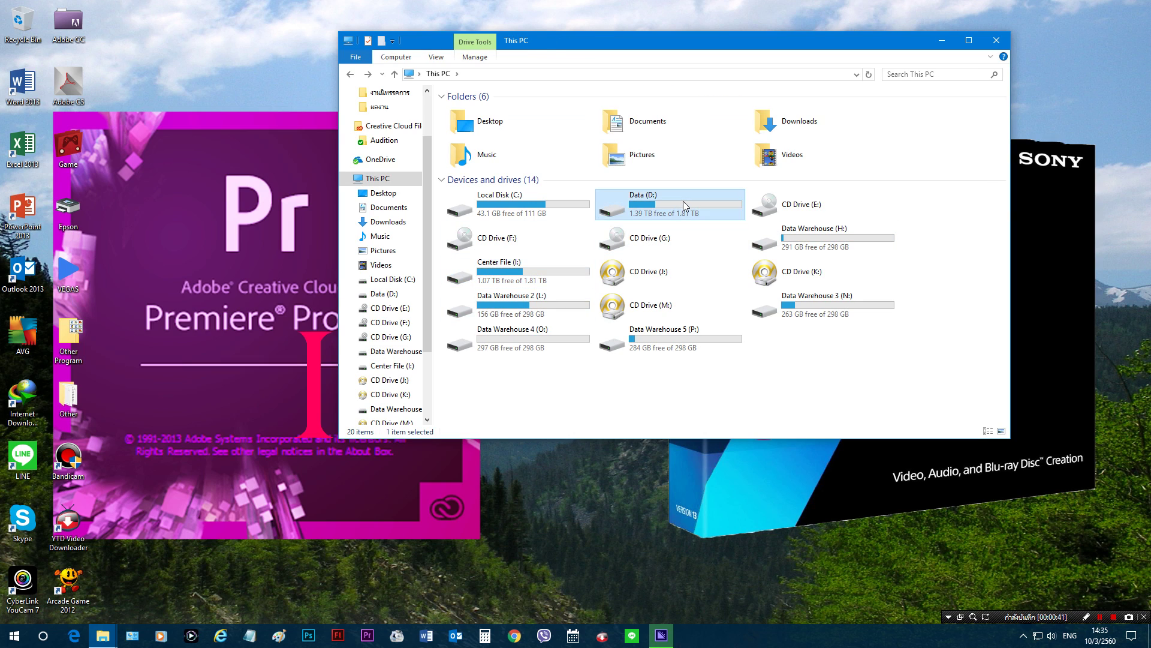
double_click(682, 200)
key(BackSpace)
Open the Data Warehouse 3 (N:) drive
click(516, 306)
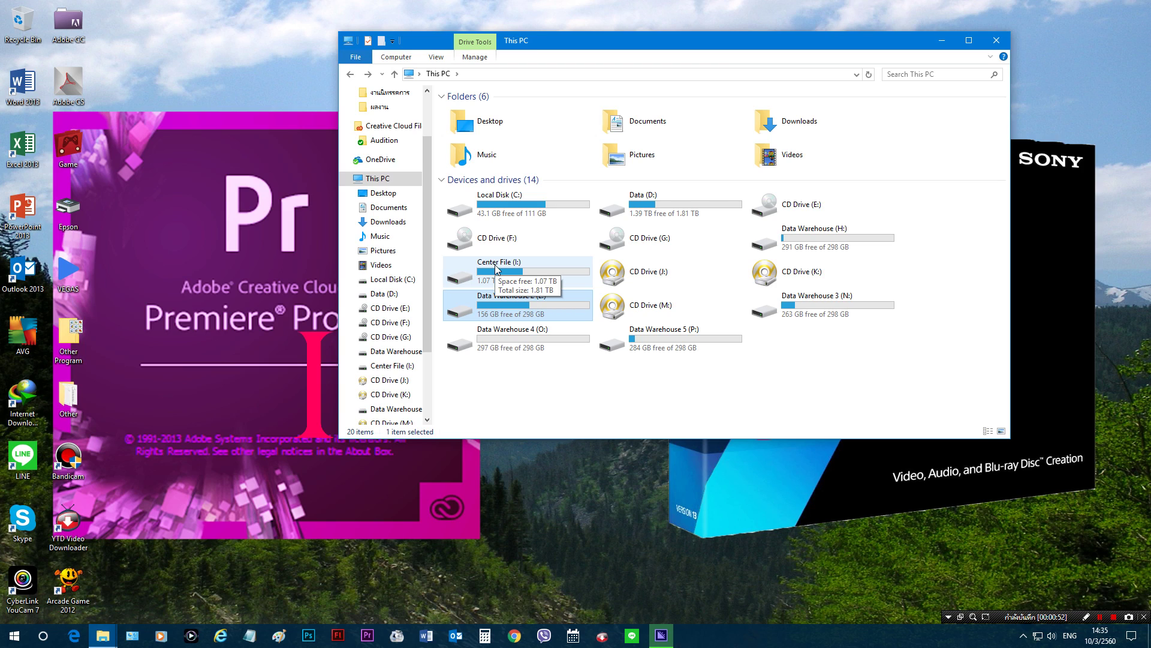
click(860, 303)
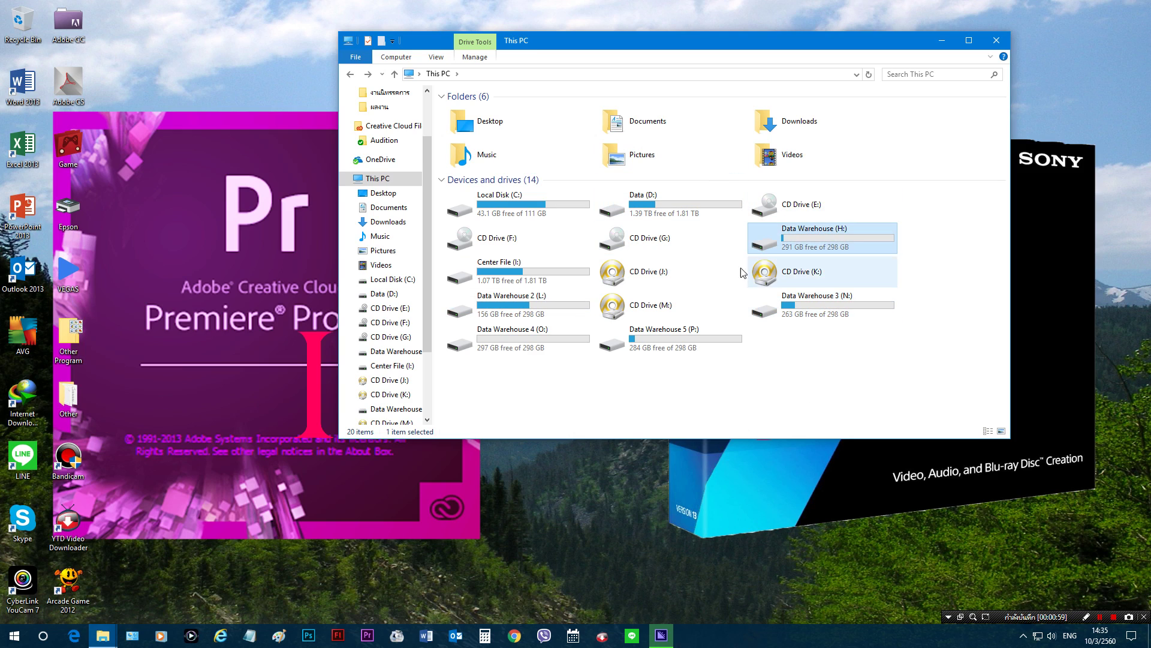
click(533, 280)
double_click(780, 306)
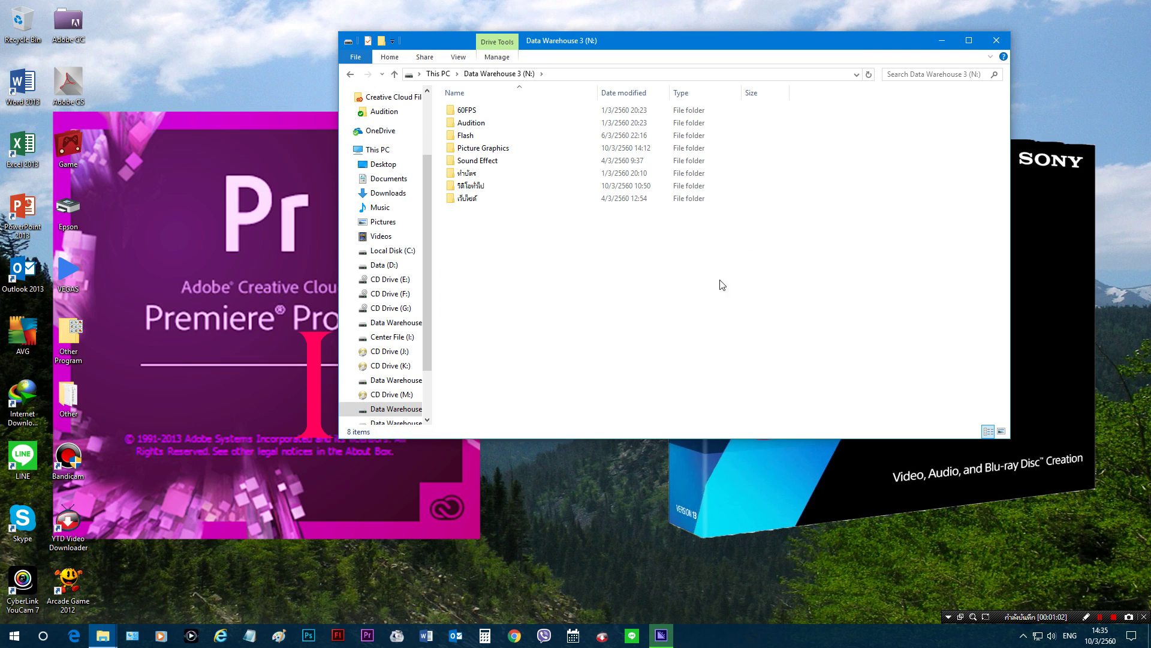
Open 60FPS, then Resident Evil Afterlife (2010) [60FPS] [AT-TEAM], and select the MKV movie
double_click(461, 112)
double_click(468, 111)
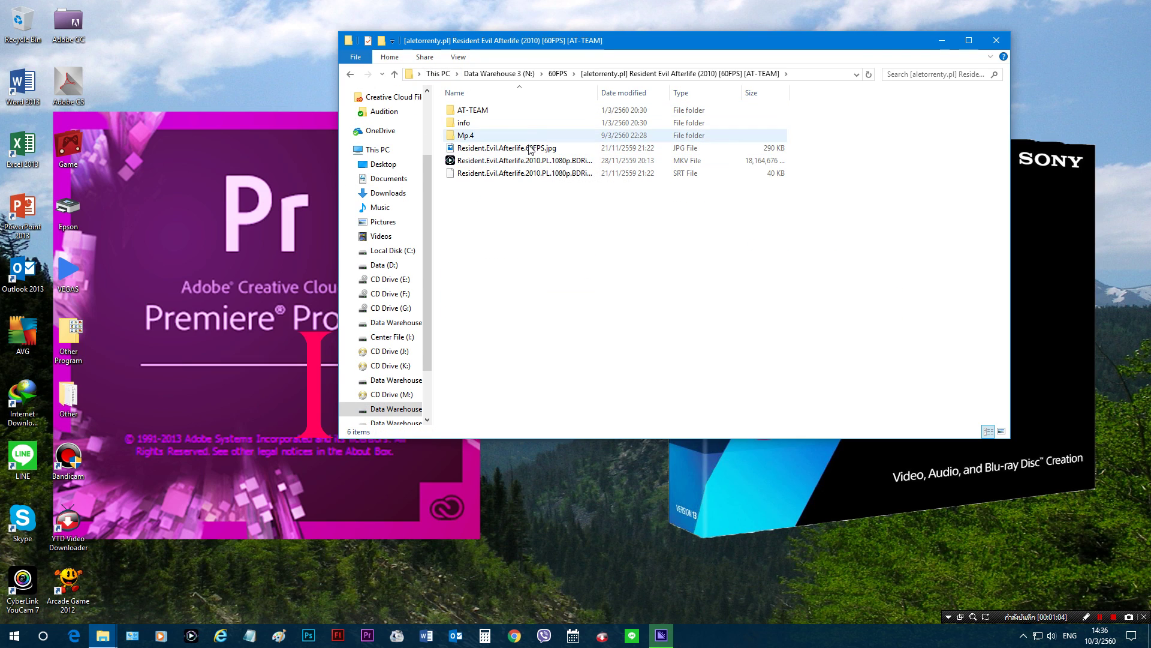
click(524, 160)
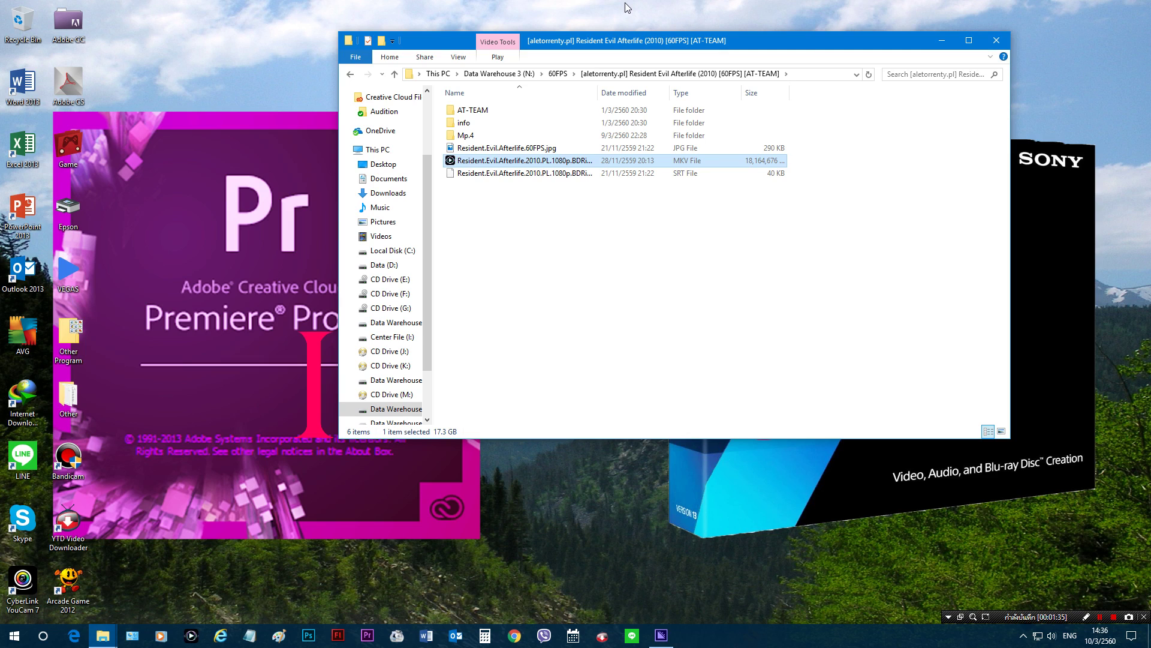
Launch Format Factory, start an MP4 conversion, and drag the Resident Evil Afterlife MKV into its list
click(396, 635)
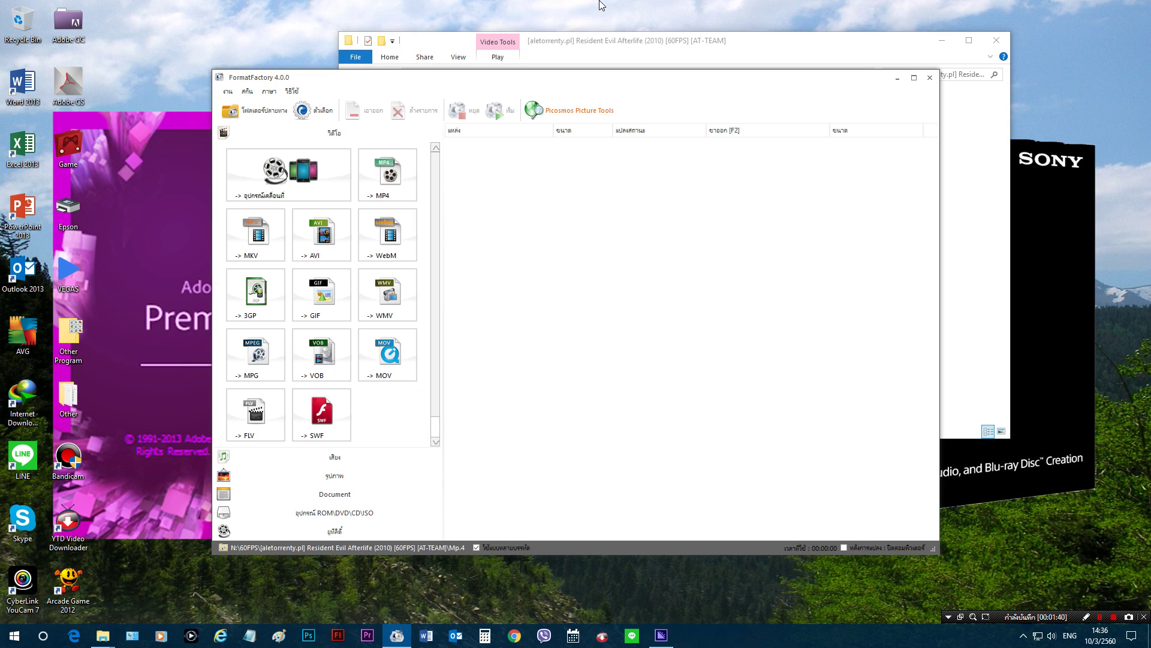
click(399, 197)
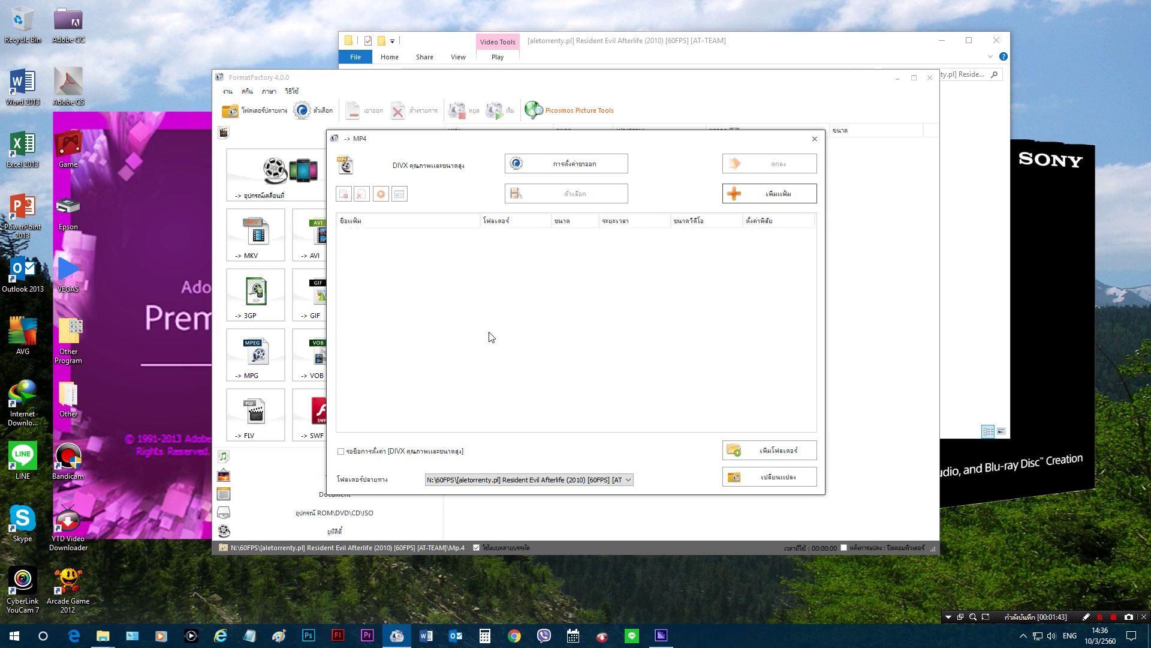
click(990, 175)
drag(522, 161, 660, 465)
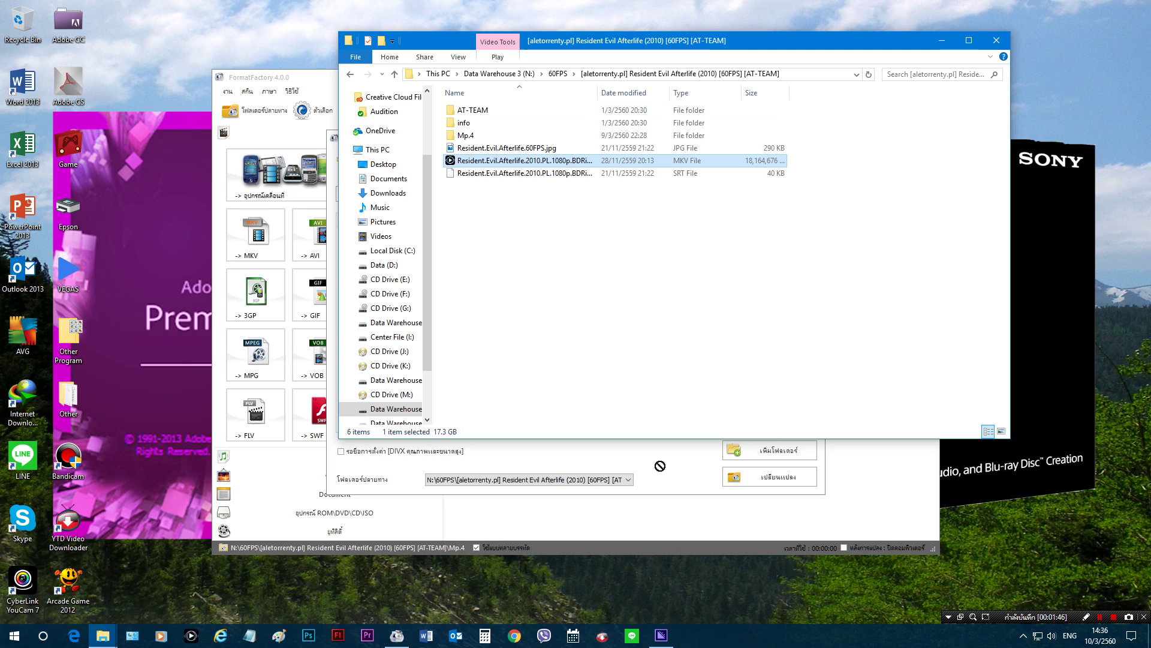
drag(668, 57, 1019, 186)
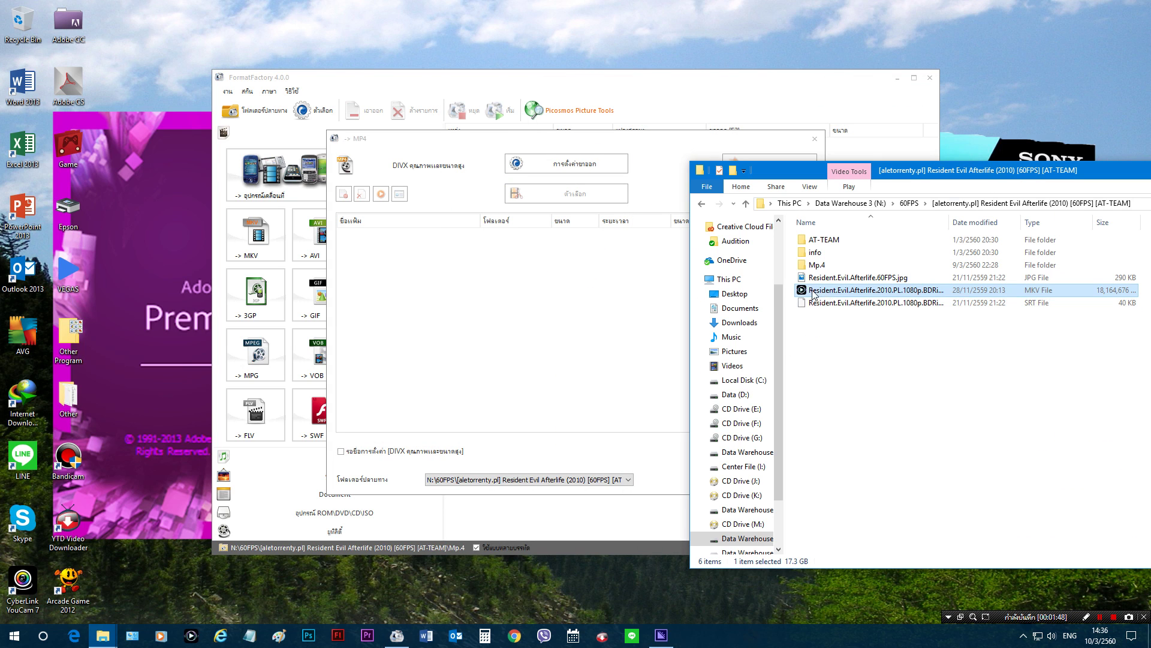
drag(813, 294, 587, 324)
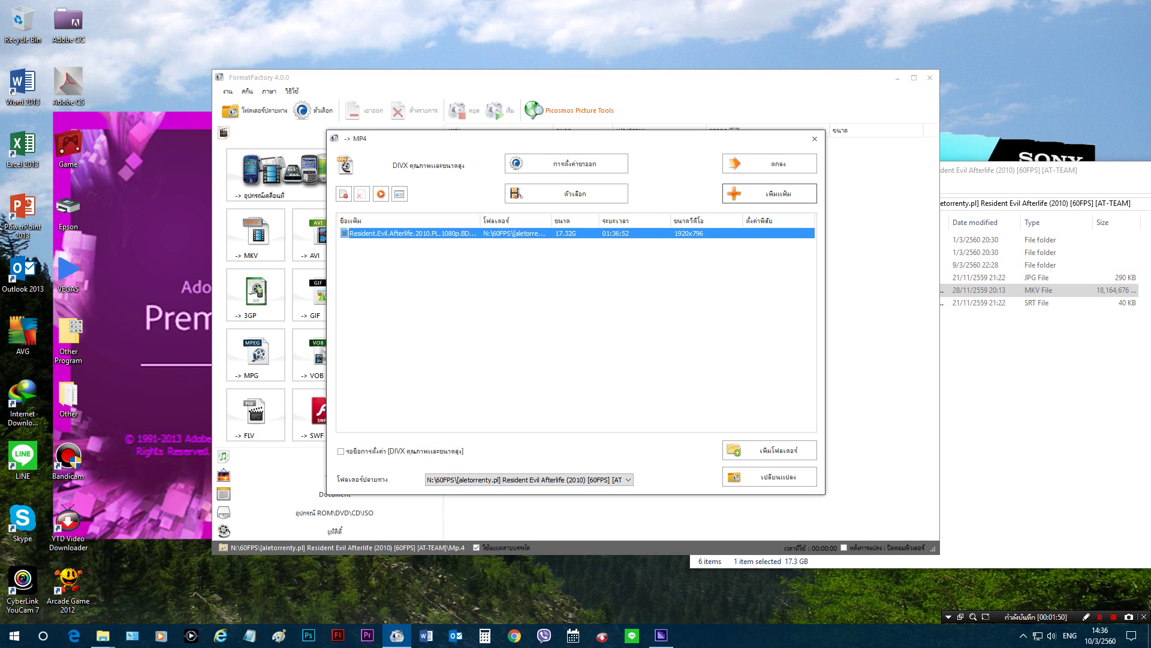
click(1023, 635)
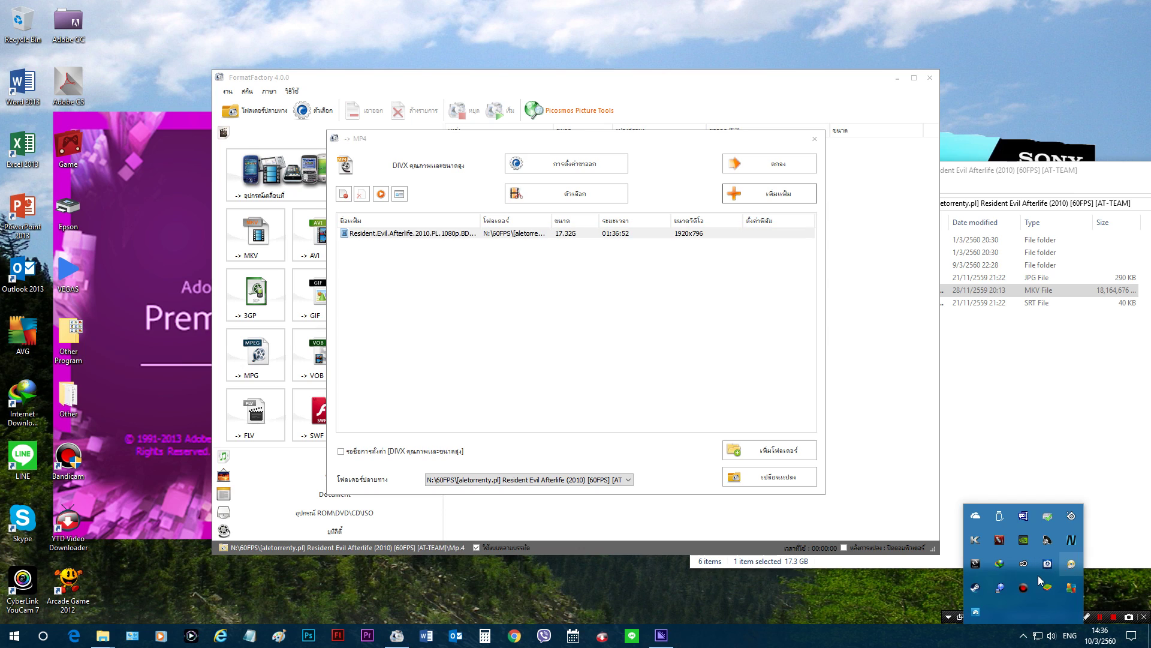
click(1023, 587)
click(635, 376)
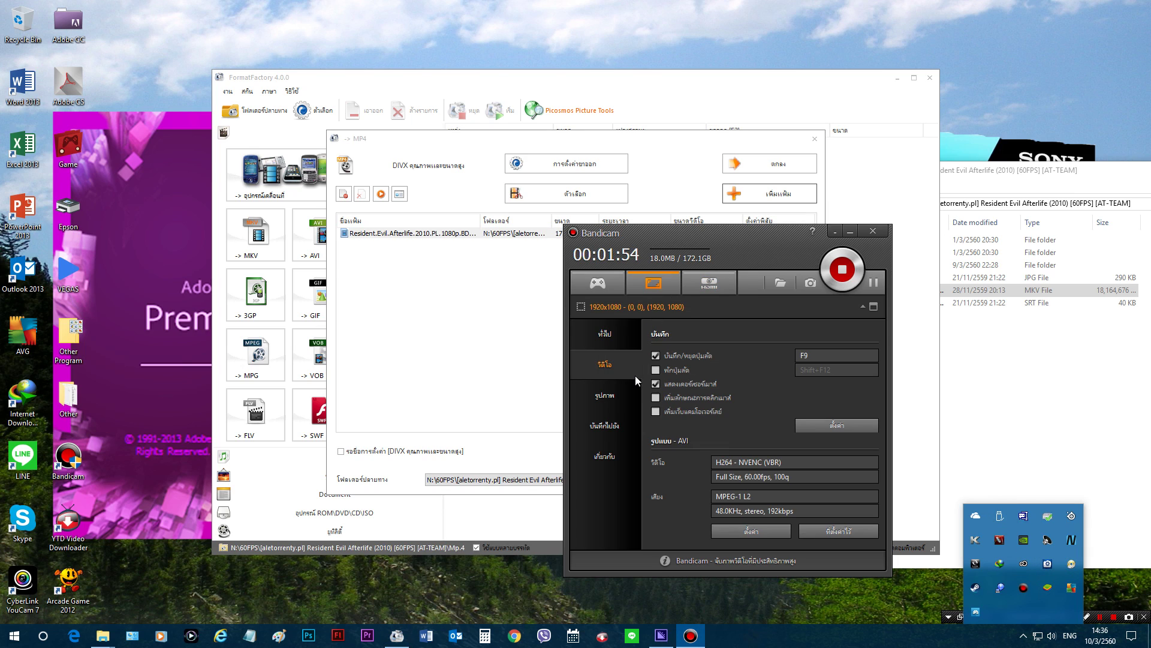
click(624, 394)
click(606, 364)
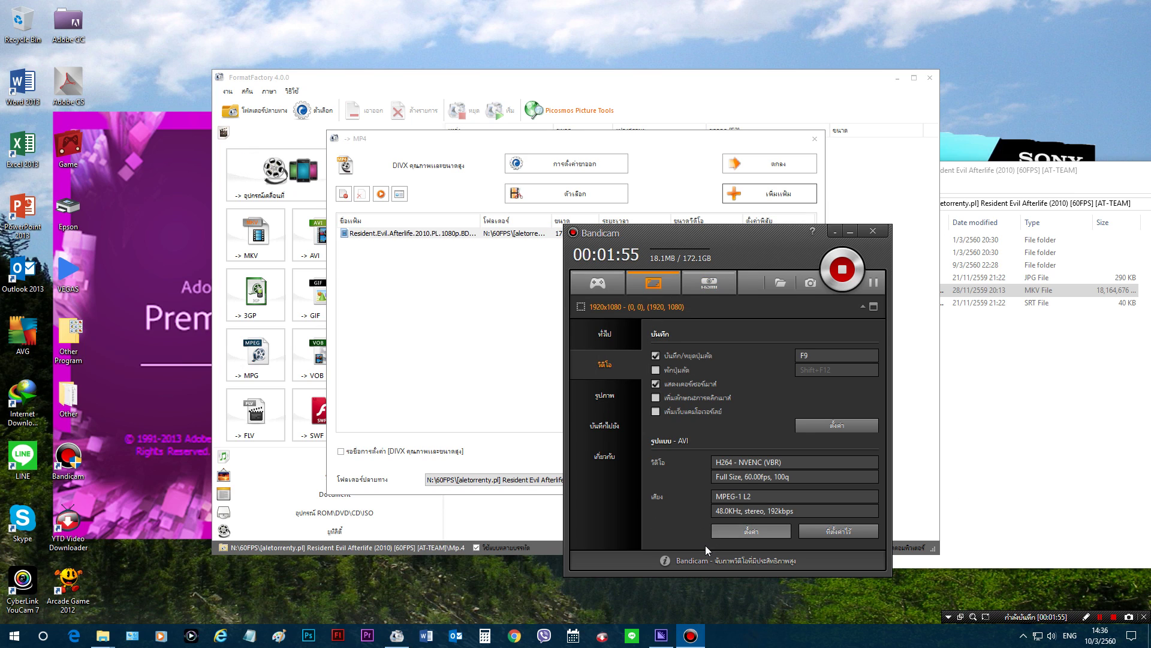
click(732, 531)
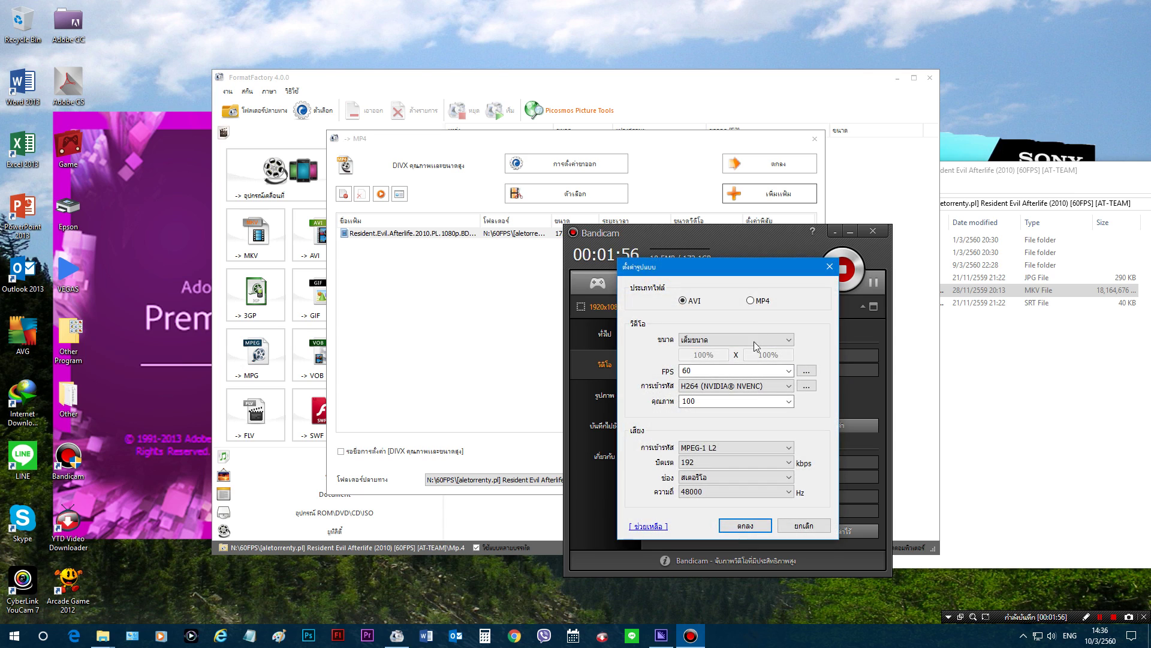
click(830, 266)
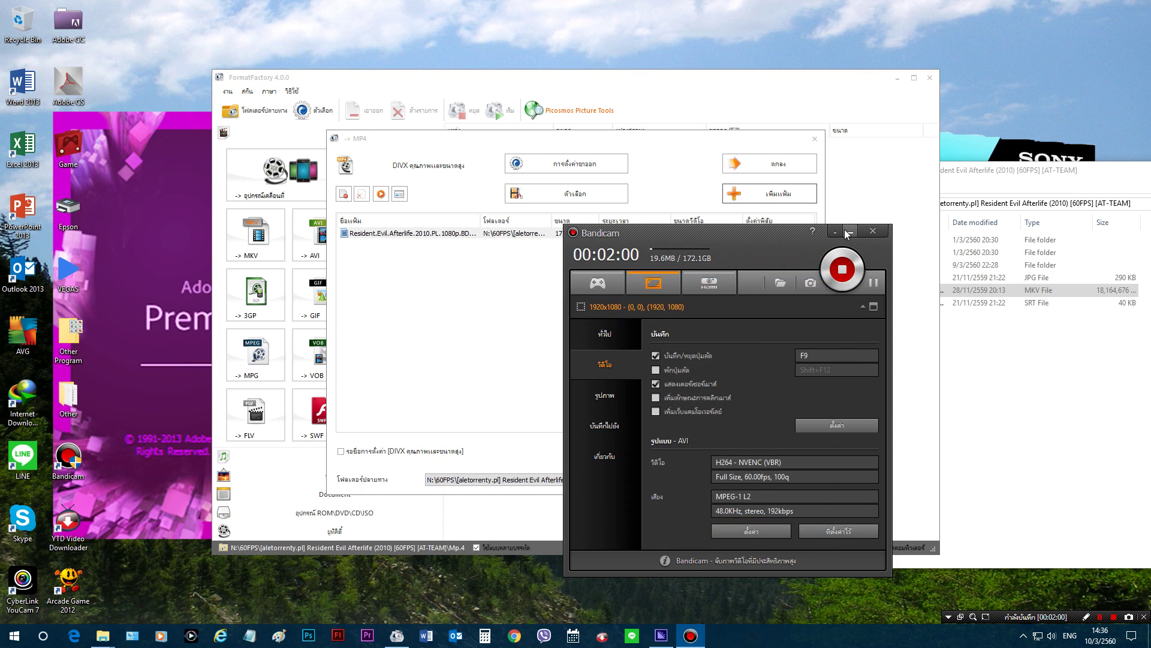
click(836, 231)
click(588, 279)
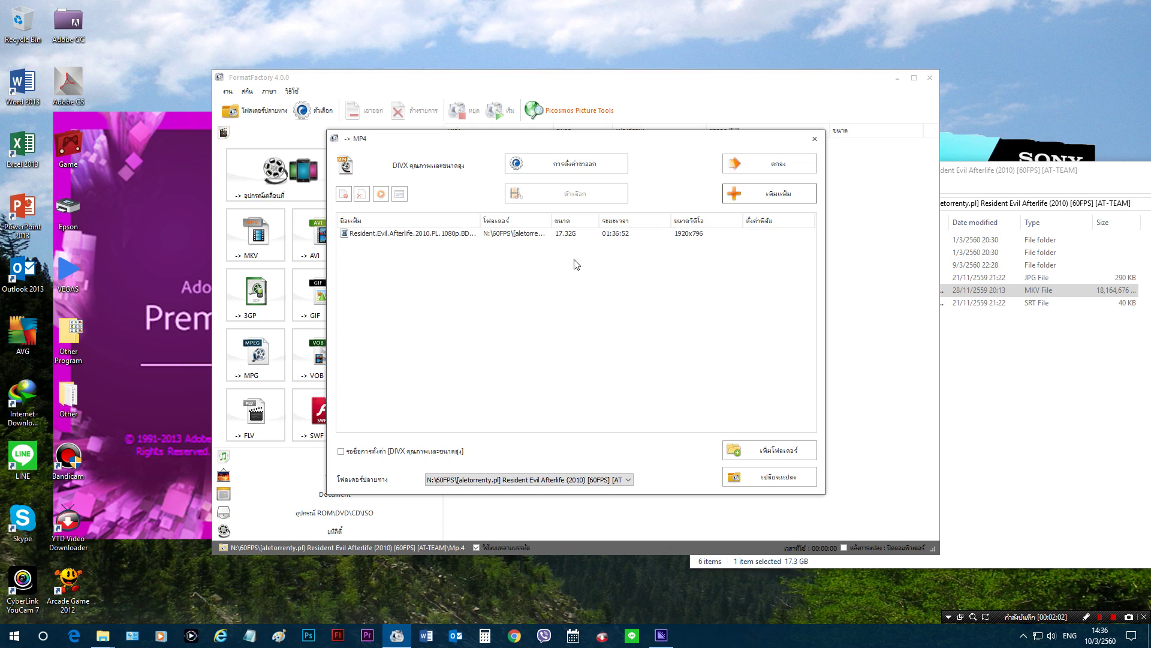
Select the queued Resident Evil MKV and open its MP4 output settings
click(394, 222)
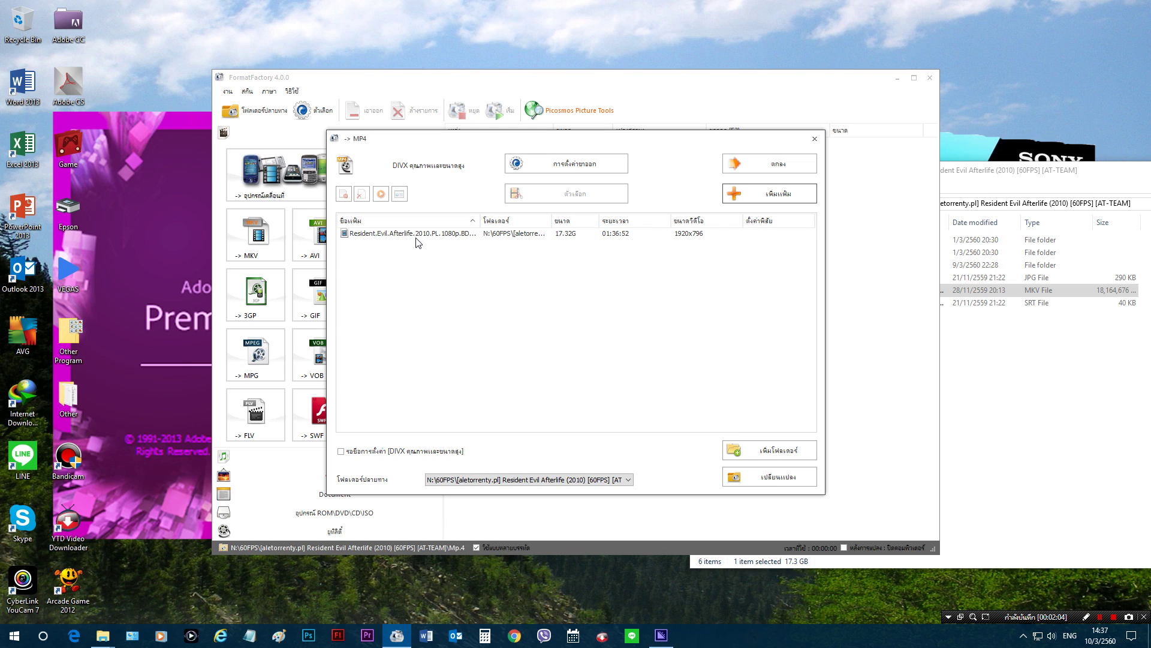
click(412, 234)
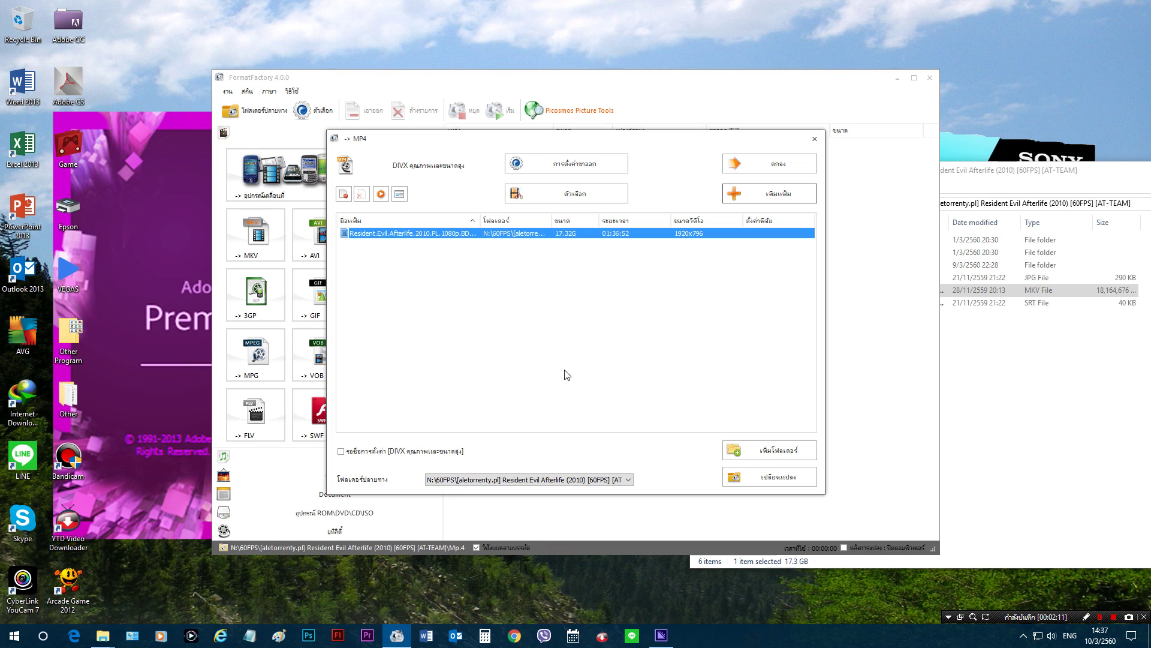
click(565, 164)
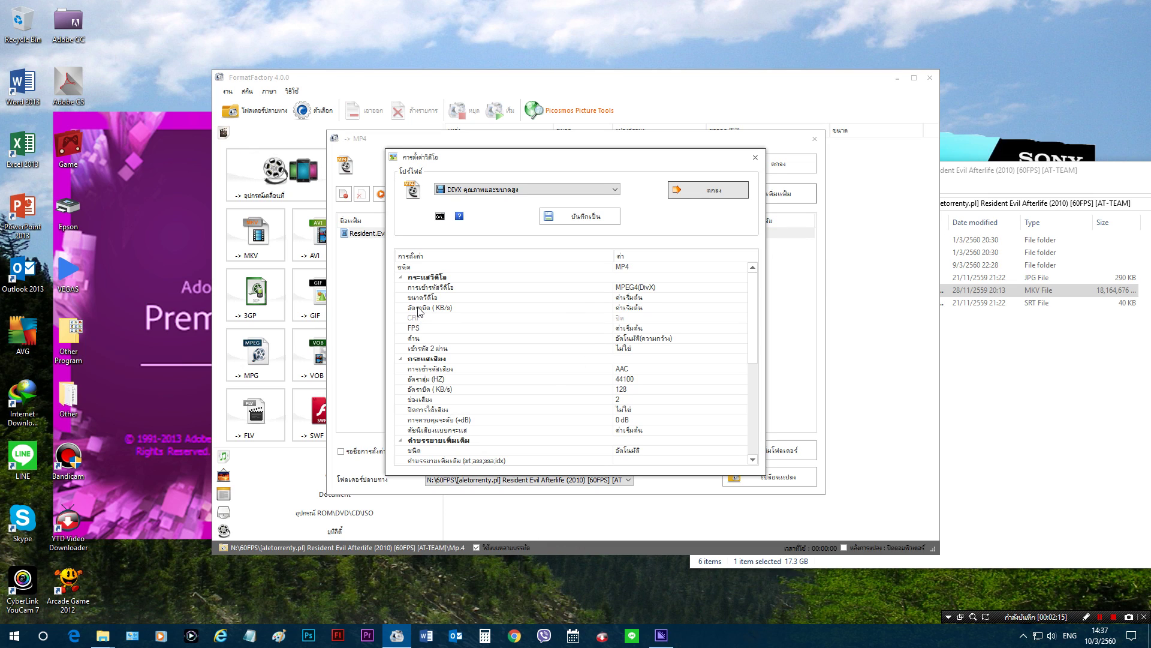
Leave the video codec unchanged and set the output video size to 1920x1080
click(704, 288)
click(743, 288)
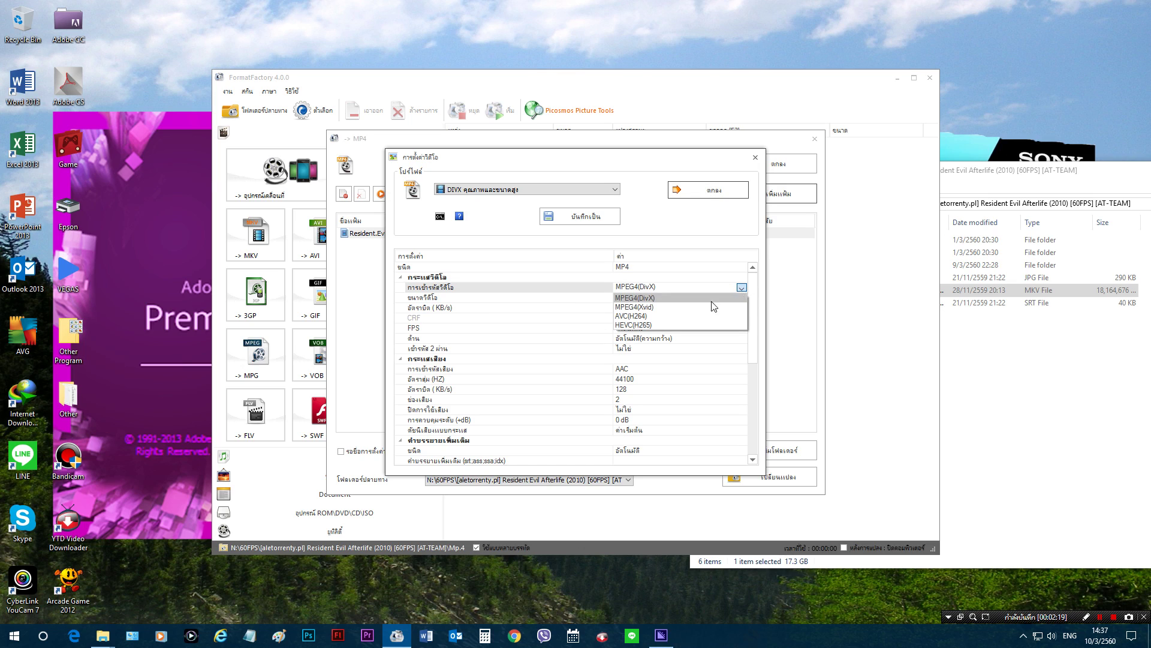
click(527, 276)
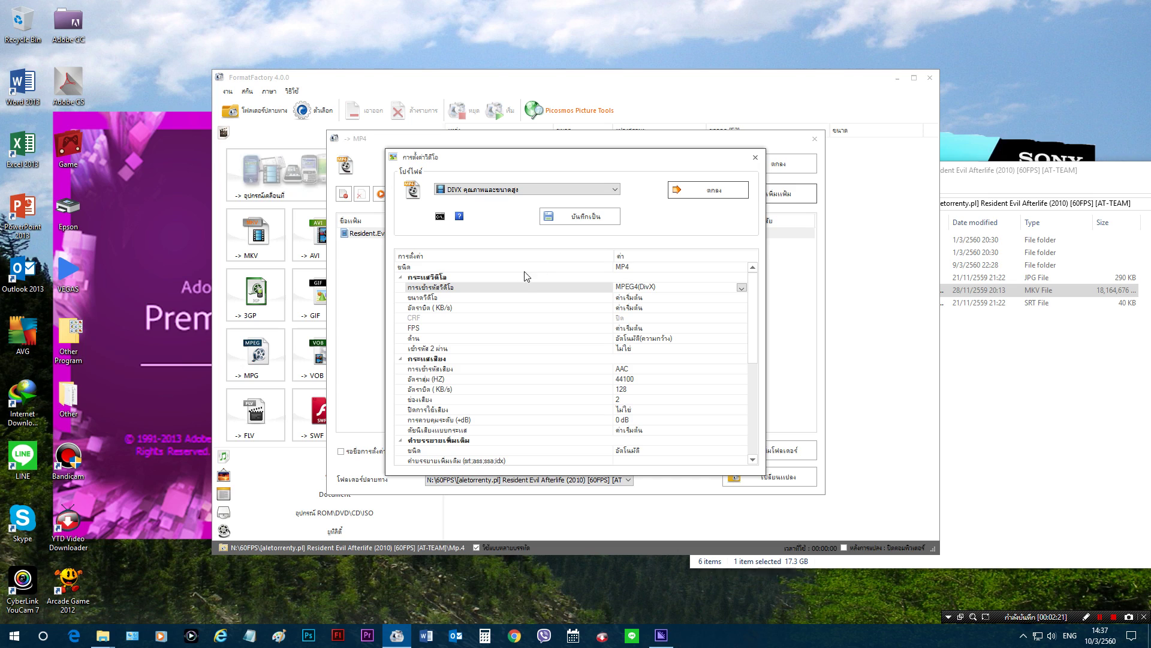
click(450, 297)
click(742, 298)
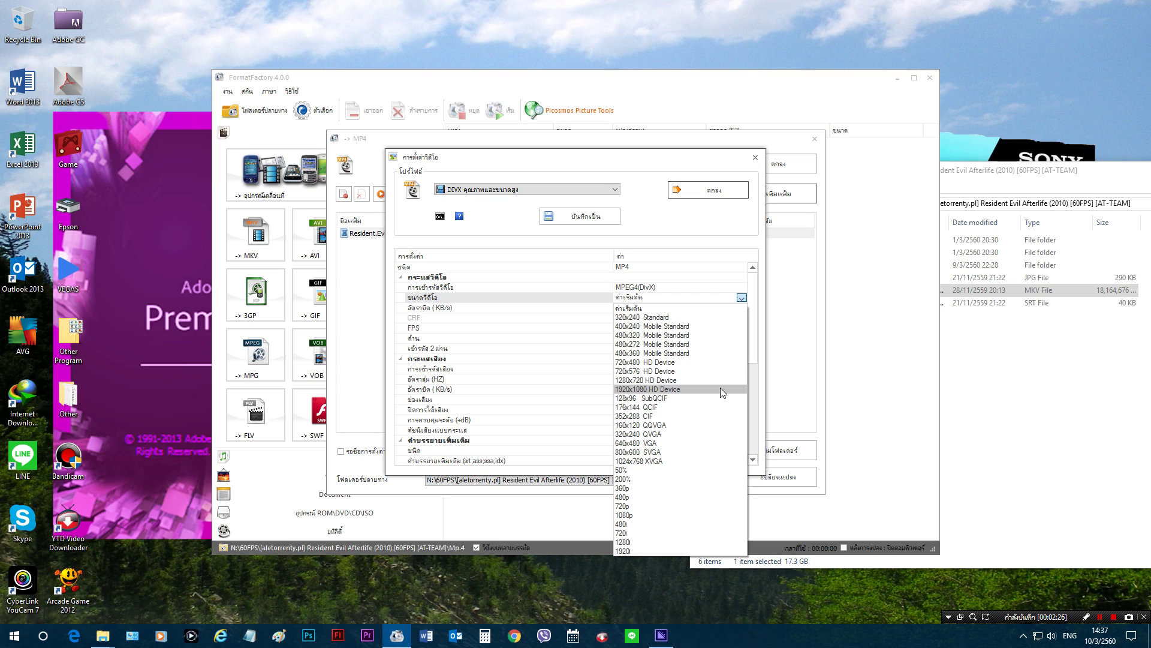
click(721, 391)
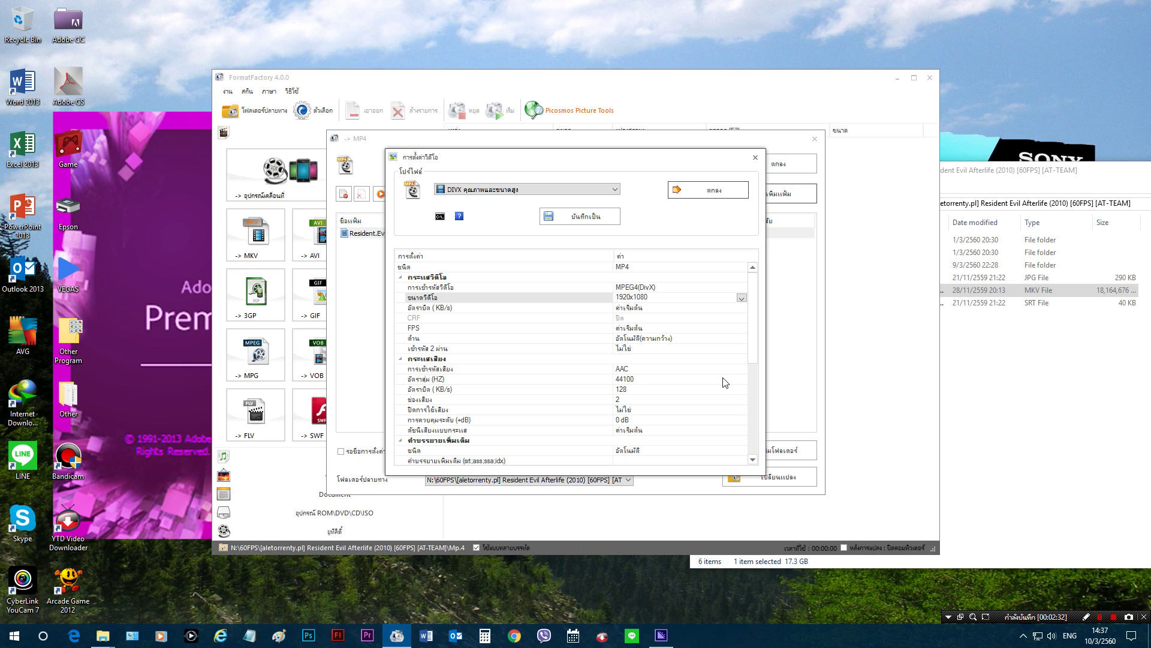
click(741, 298)
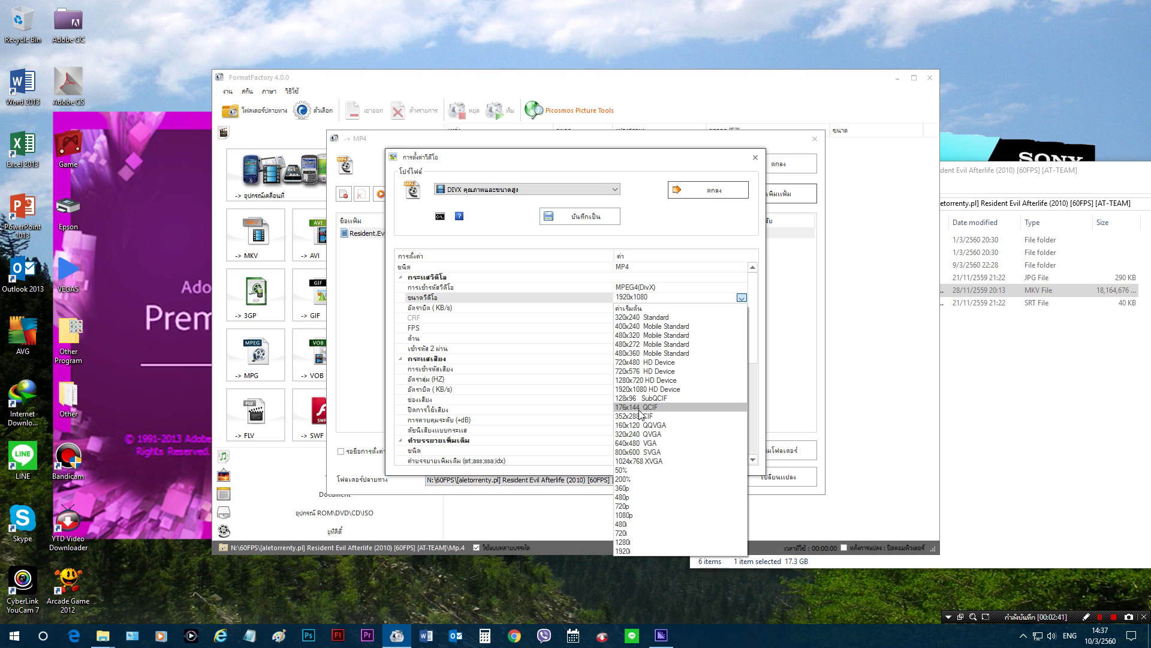
click(558, 328)
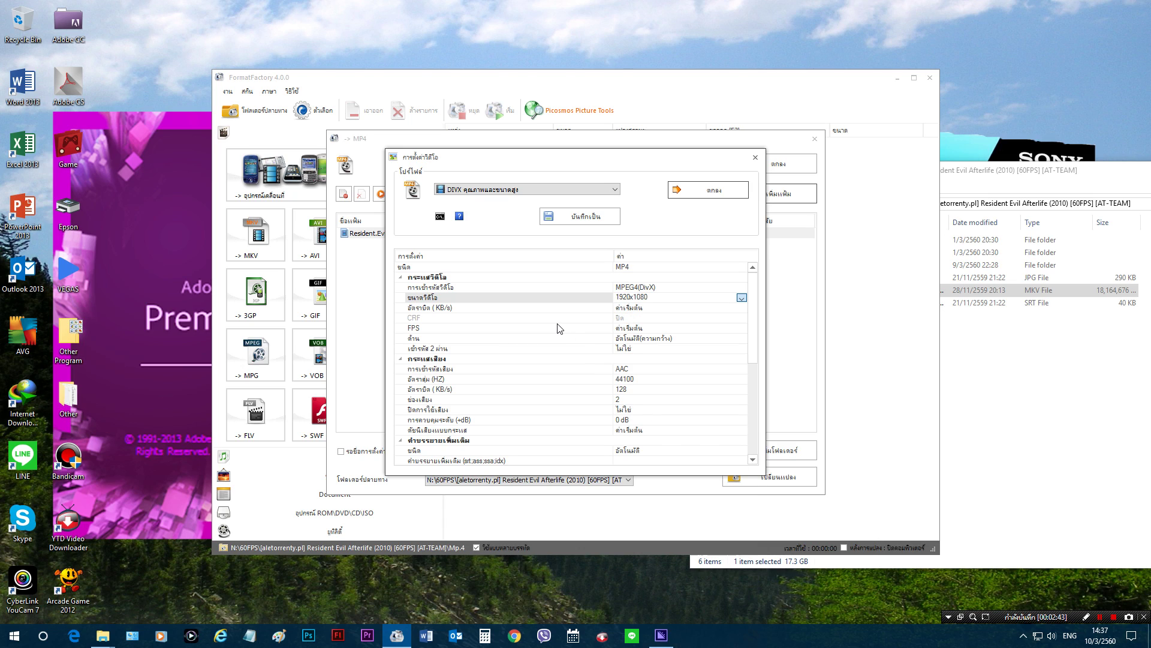
Keep the default video bitrate and enter 60 as the FPS value
click(648, 307)
click(741, 308)
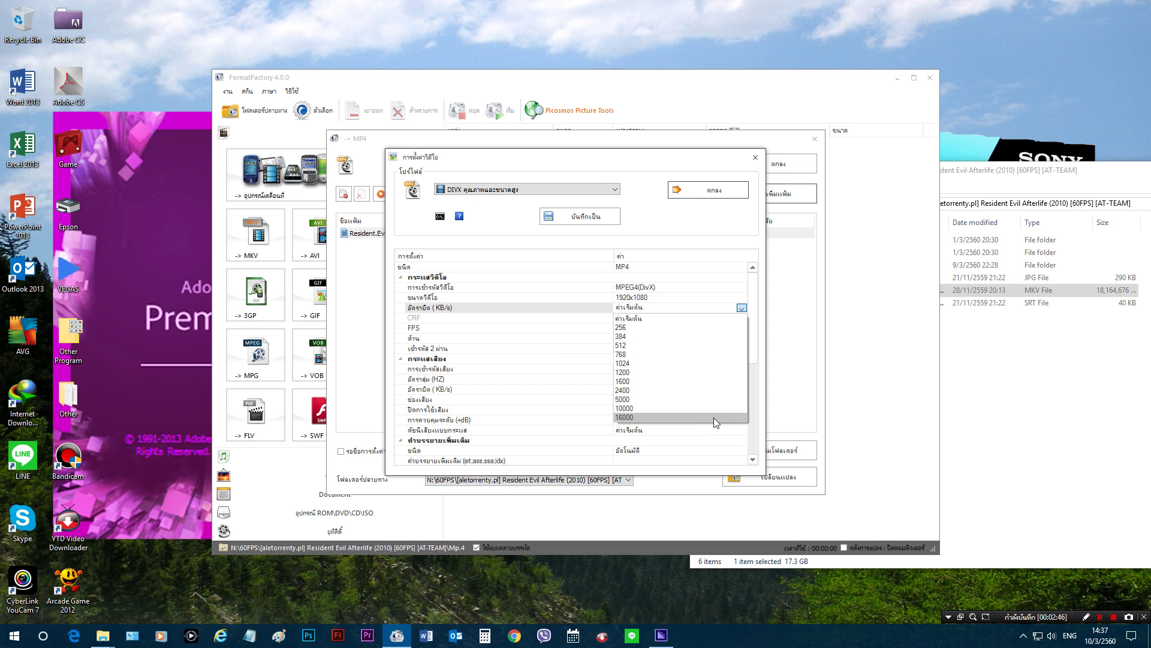
click(412, 323)
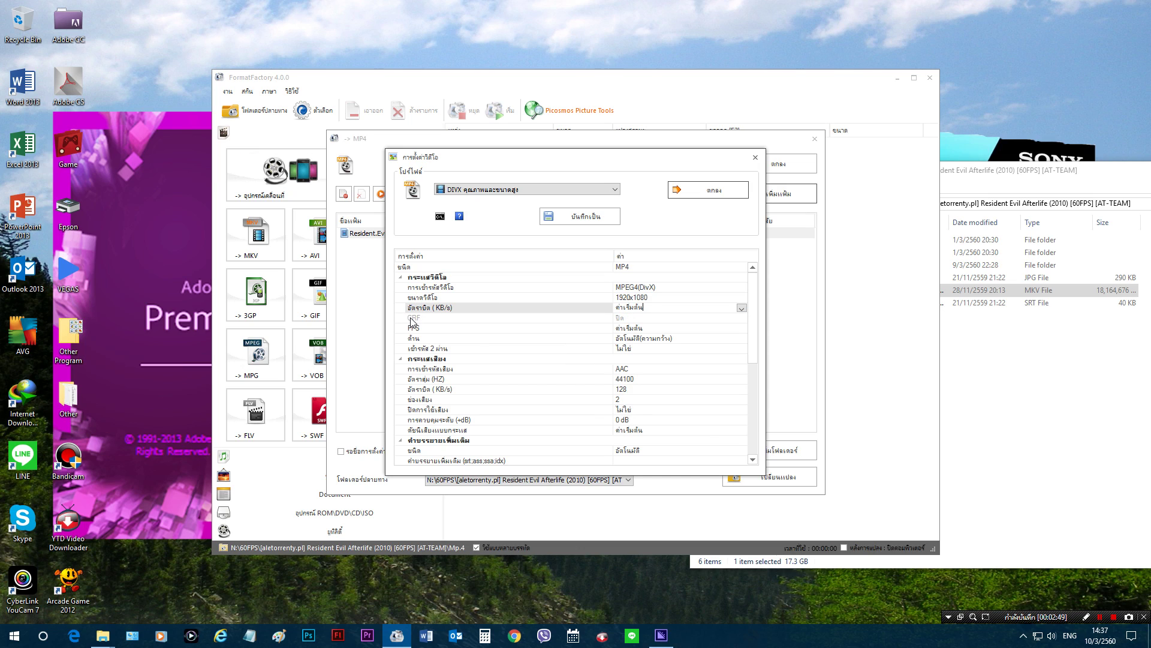
click(674, 330)
click(674, 330)
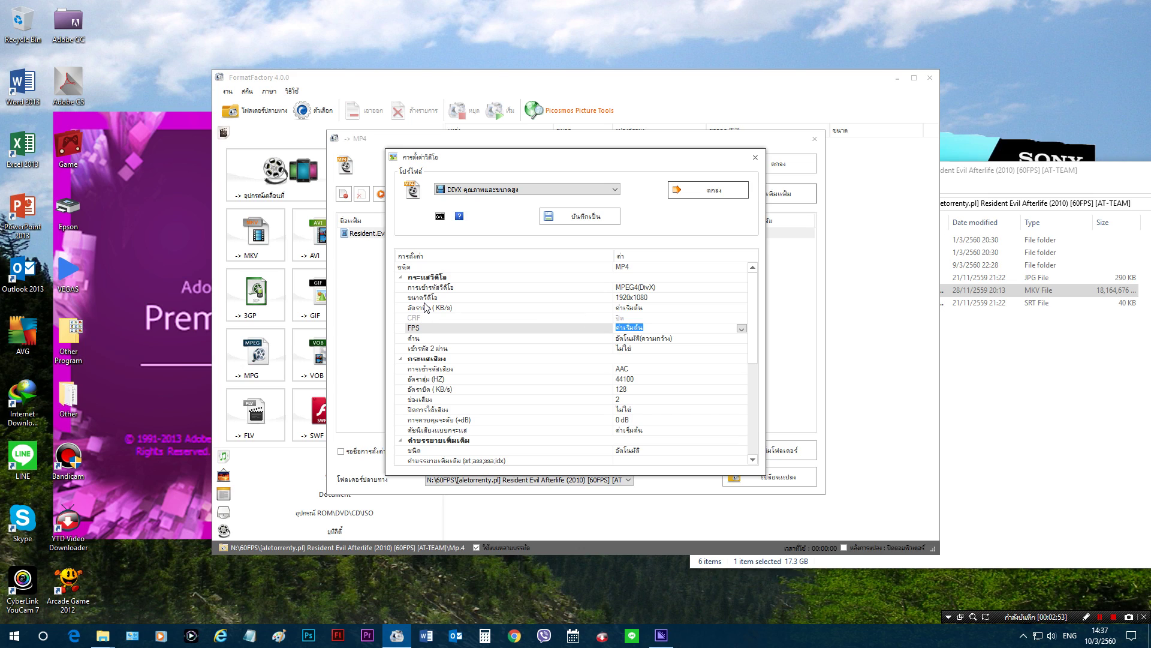
text(60)
click(457, 338)
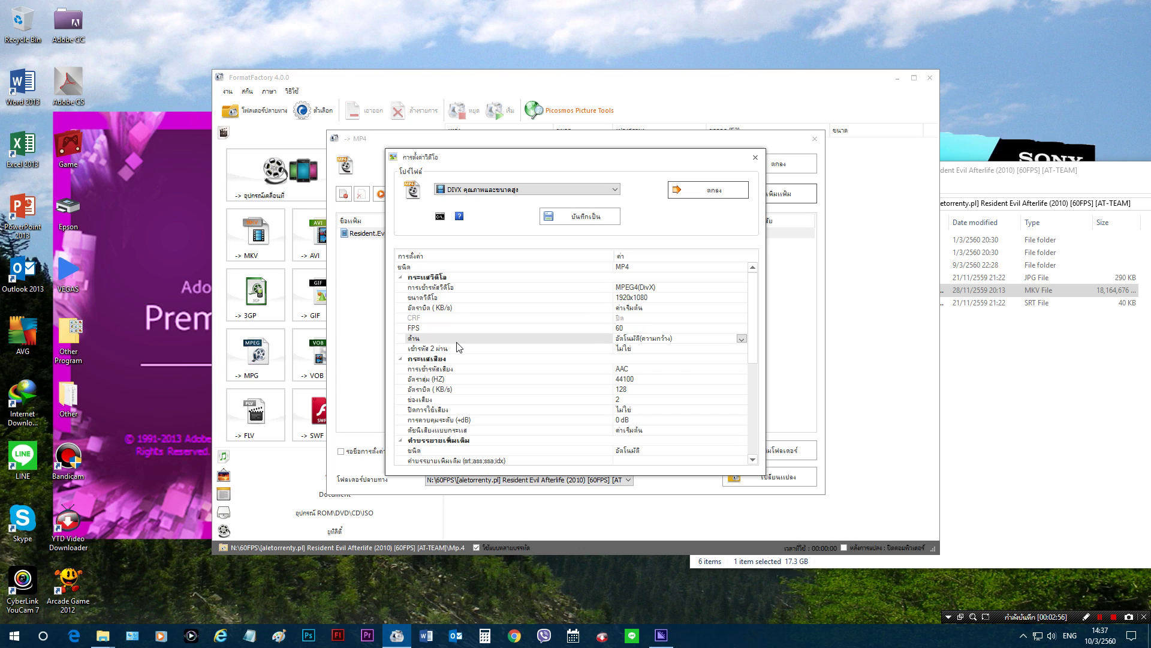
Leave aspect ratio automatic and two-pass encoding turned off
click(743, 339)
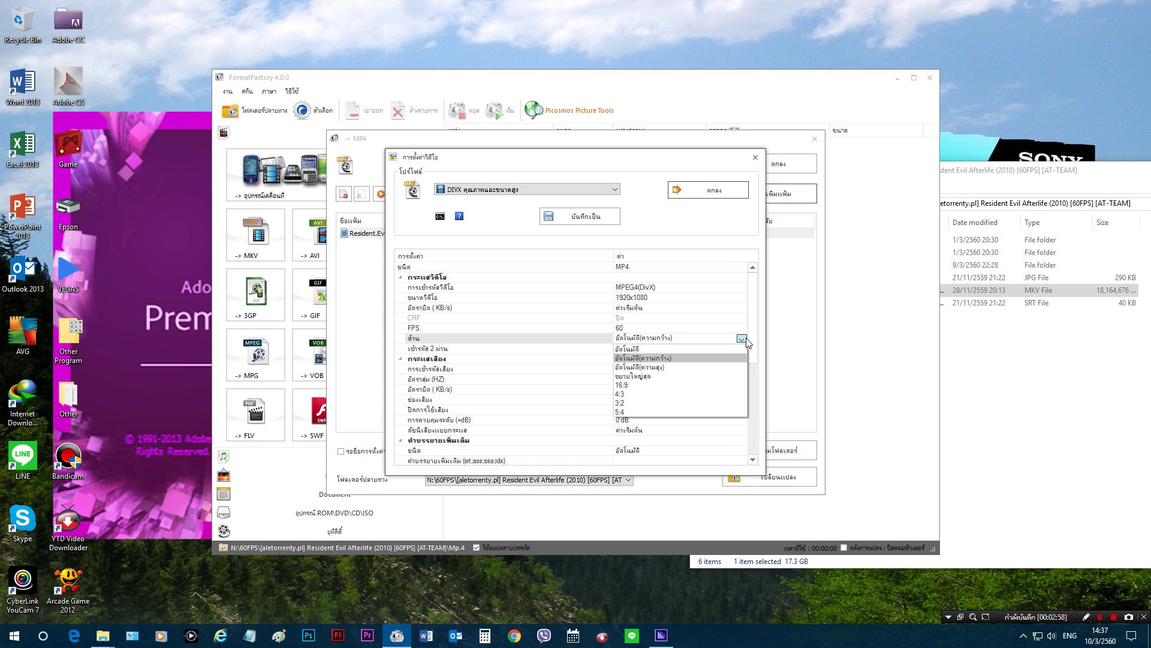
click(742, 339)
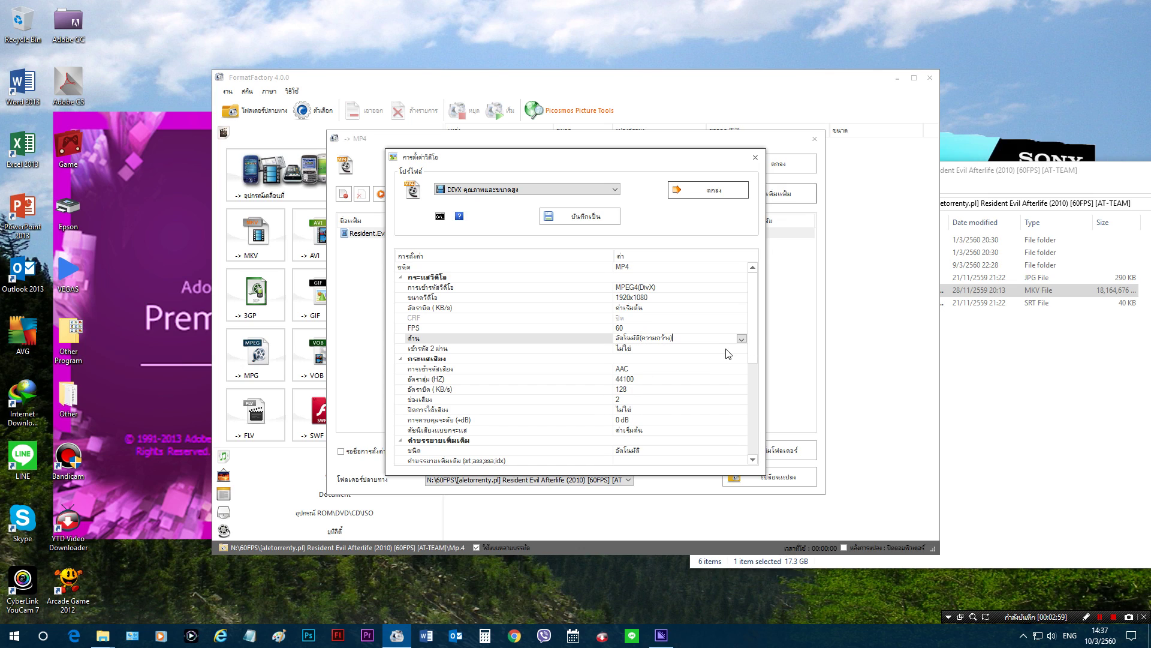
click(742, 349)
click(743, 349)
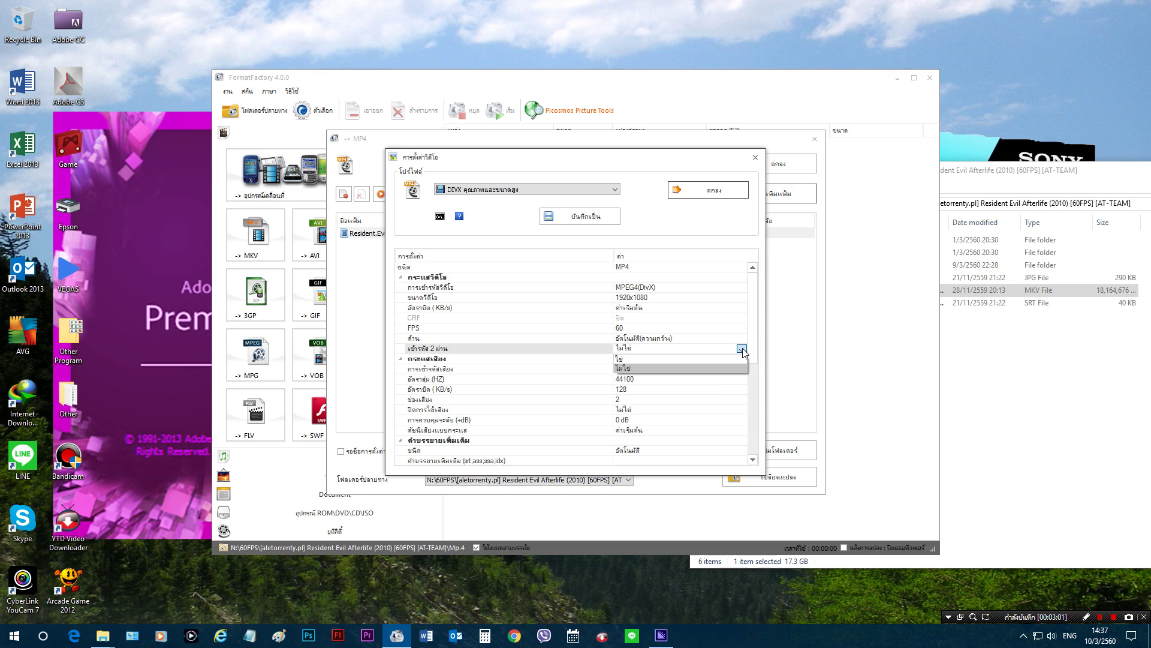
click(743, 349)
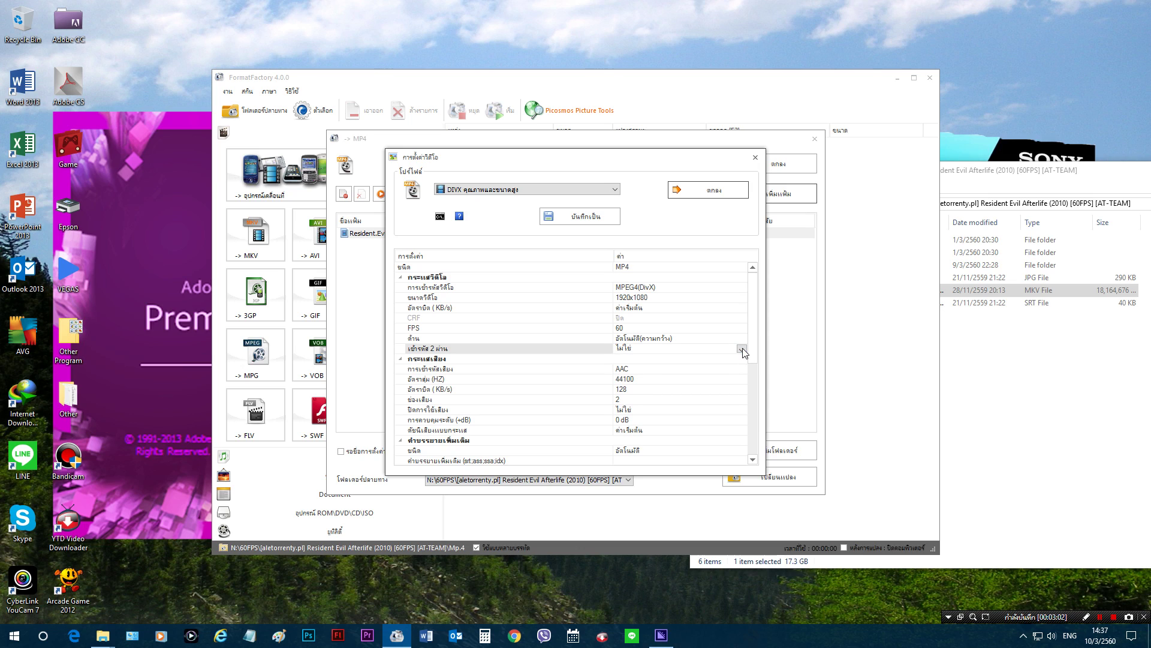
click(687, 377)
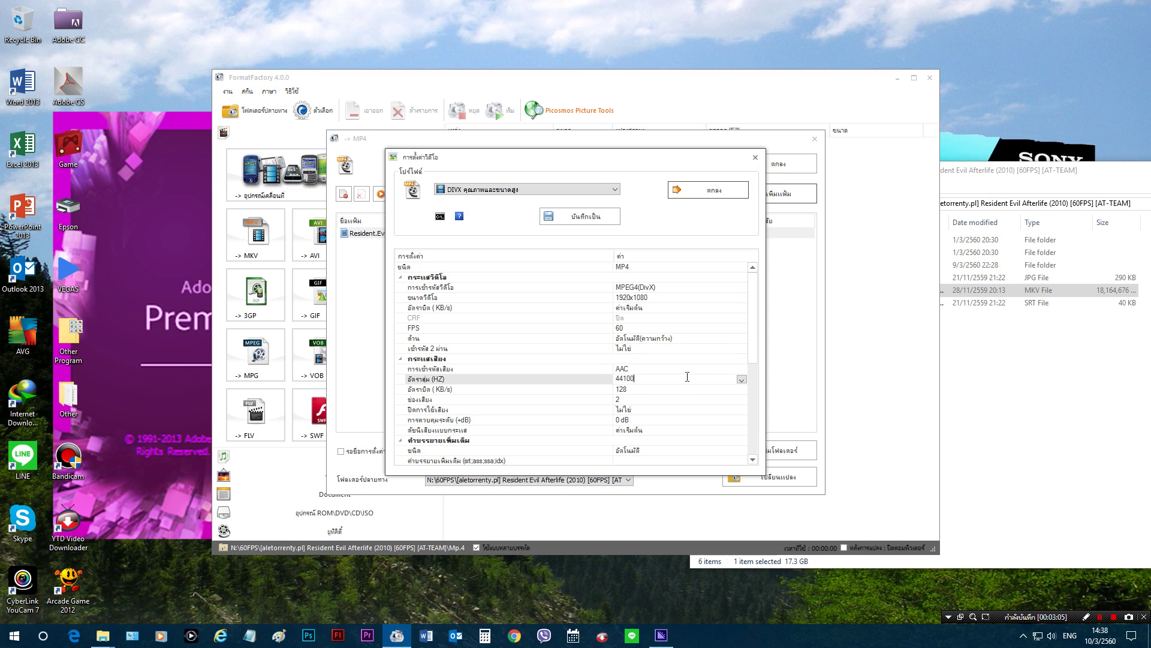
Set the audio sample rate to 48000 Hz and the audio bitrate to 320 KB/s
click(742, 369)
click(742, 379)
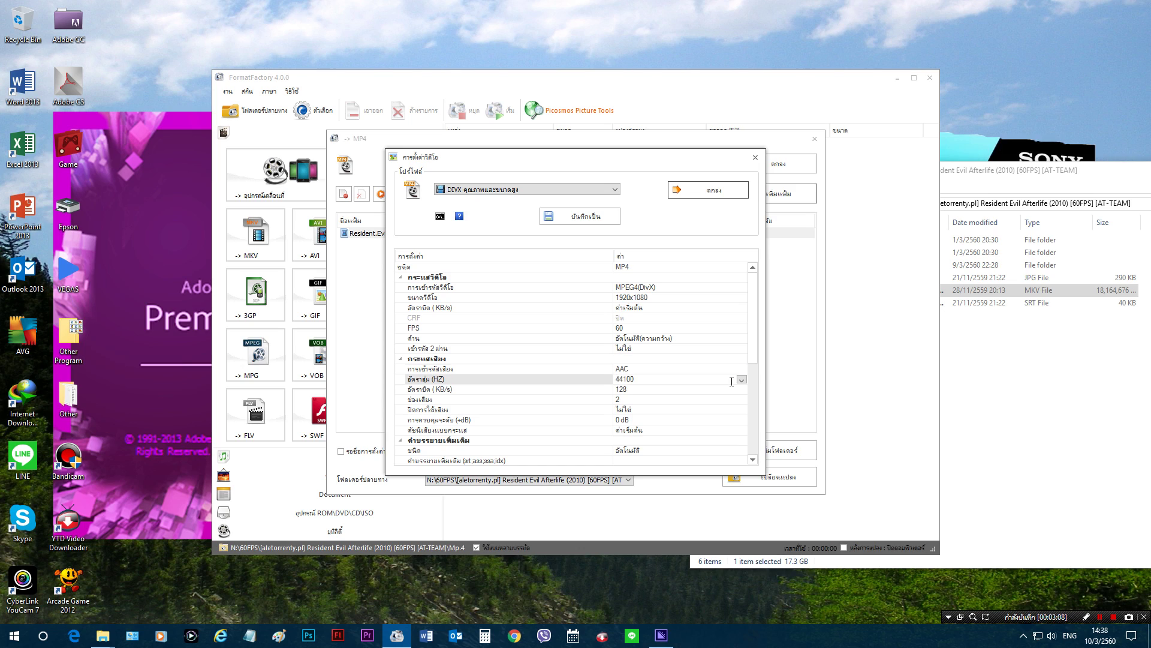
click(741, 380)
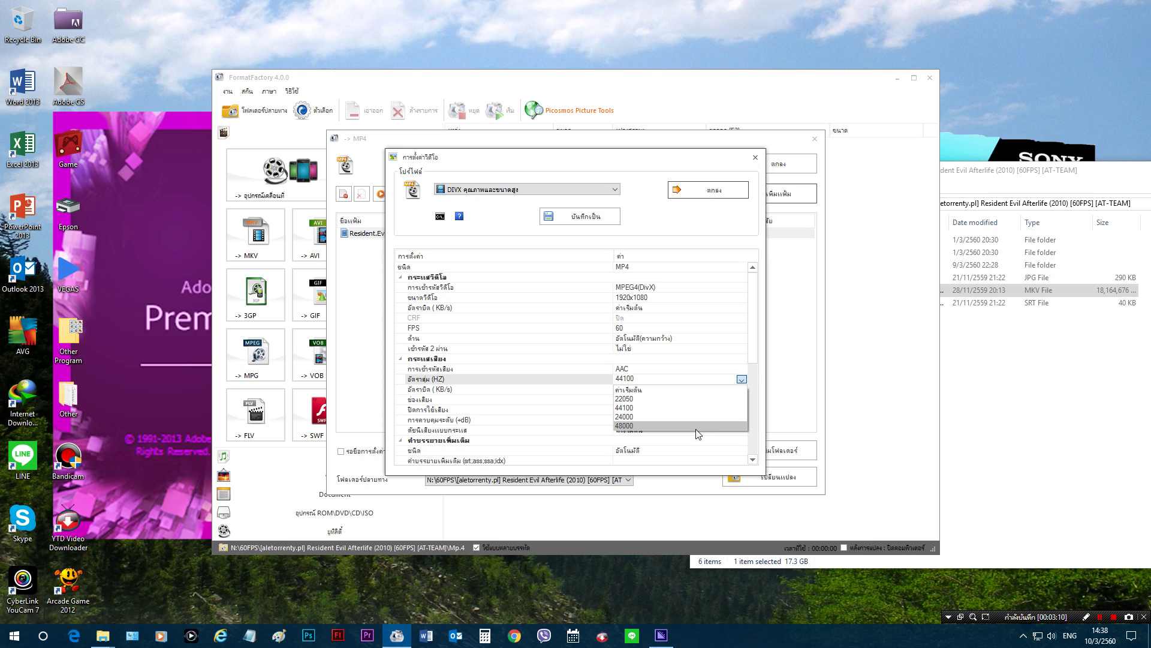
click(695, 427)
click(738, 389)
click(742, 389)
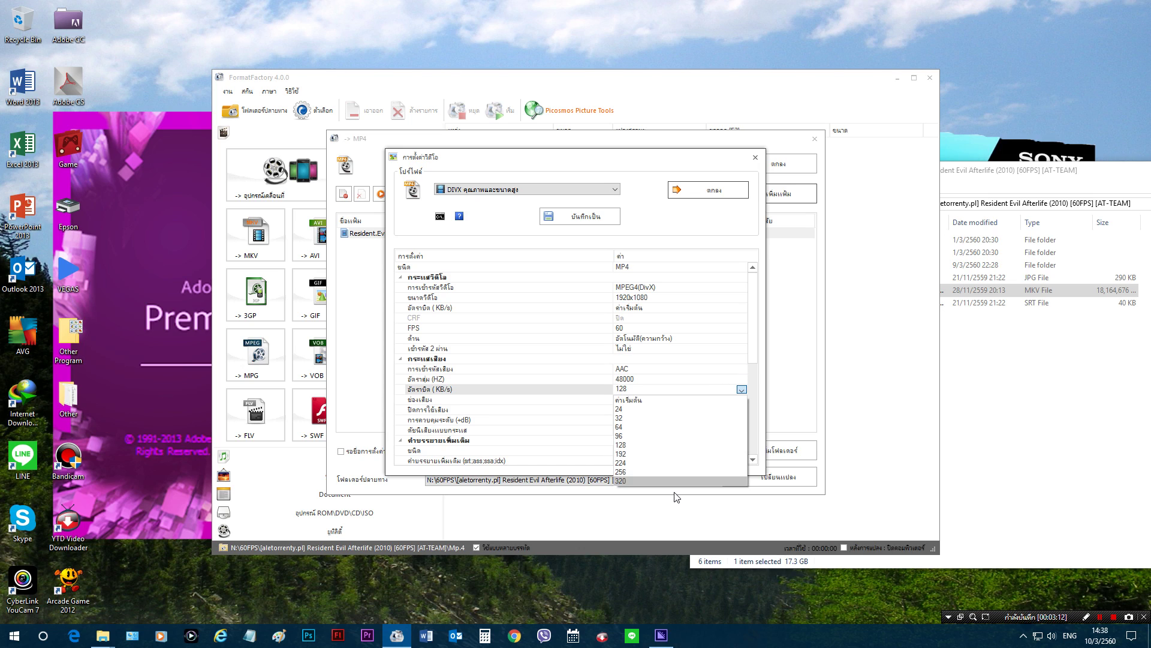
click(681, 480)
Keep 2 audio channels and leave the volume and mute settings unchanged
click(723, 400)
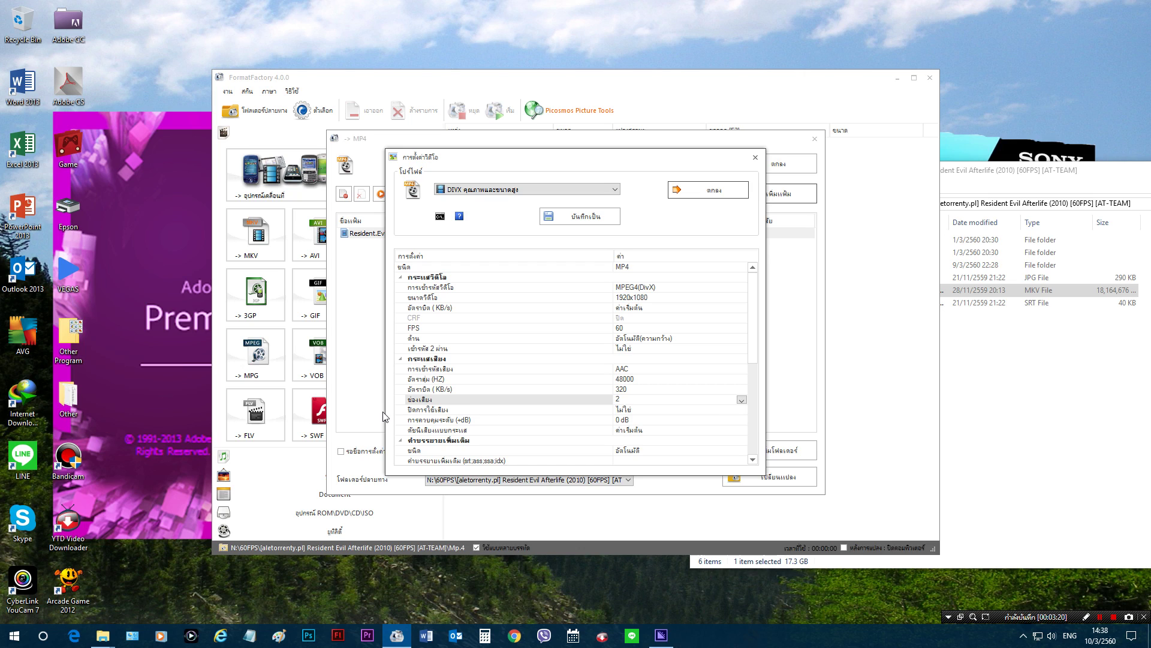
click(742, 401)
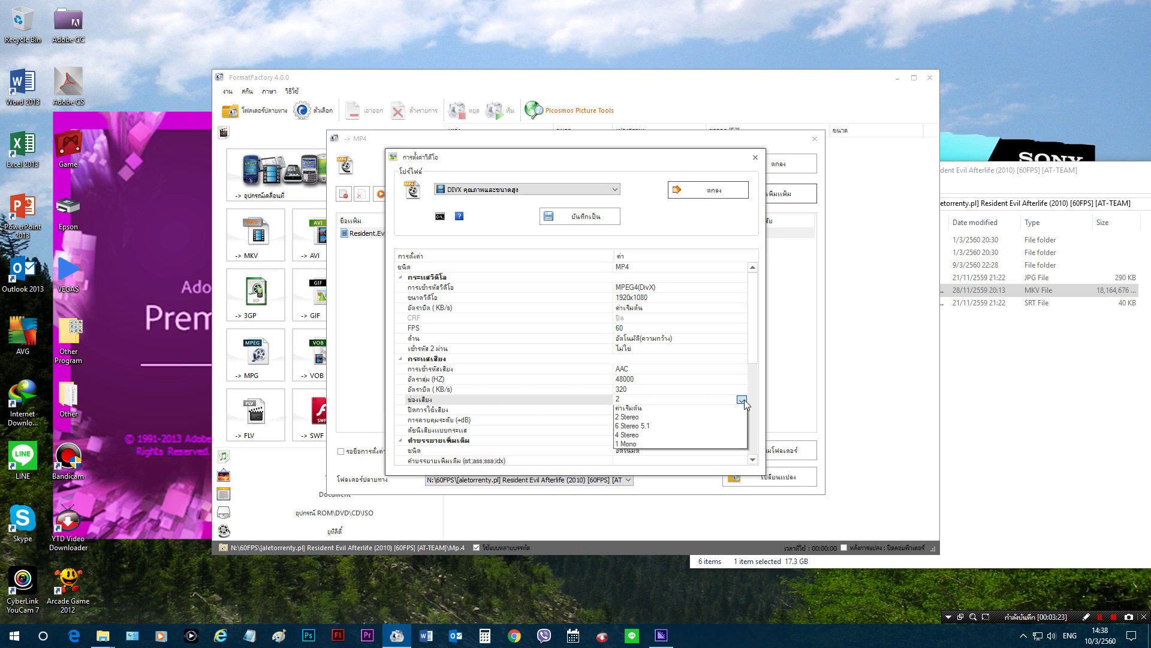
click(743, 399)
click(732, 420)
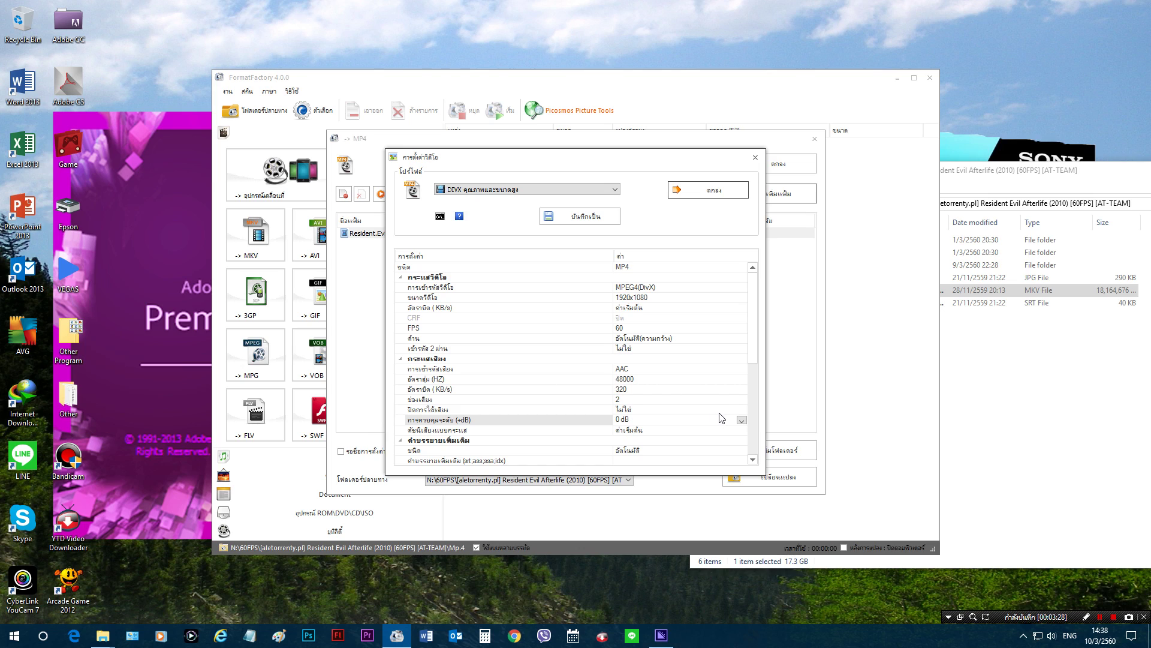
click(721, 412)
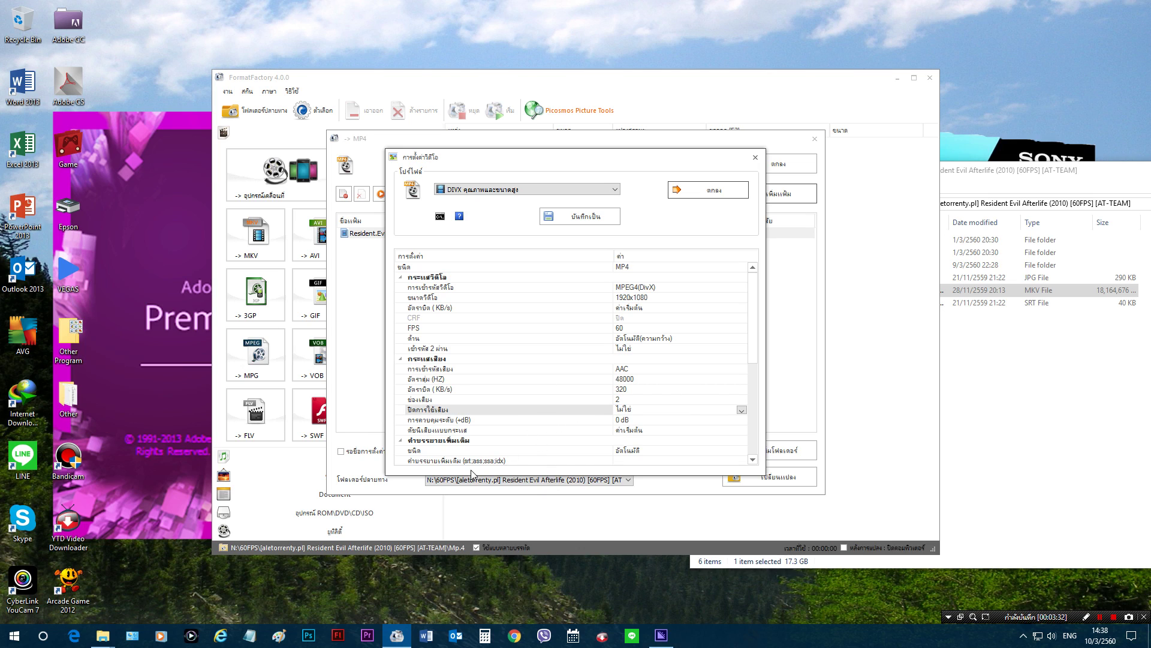
click(476, 421)
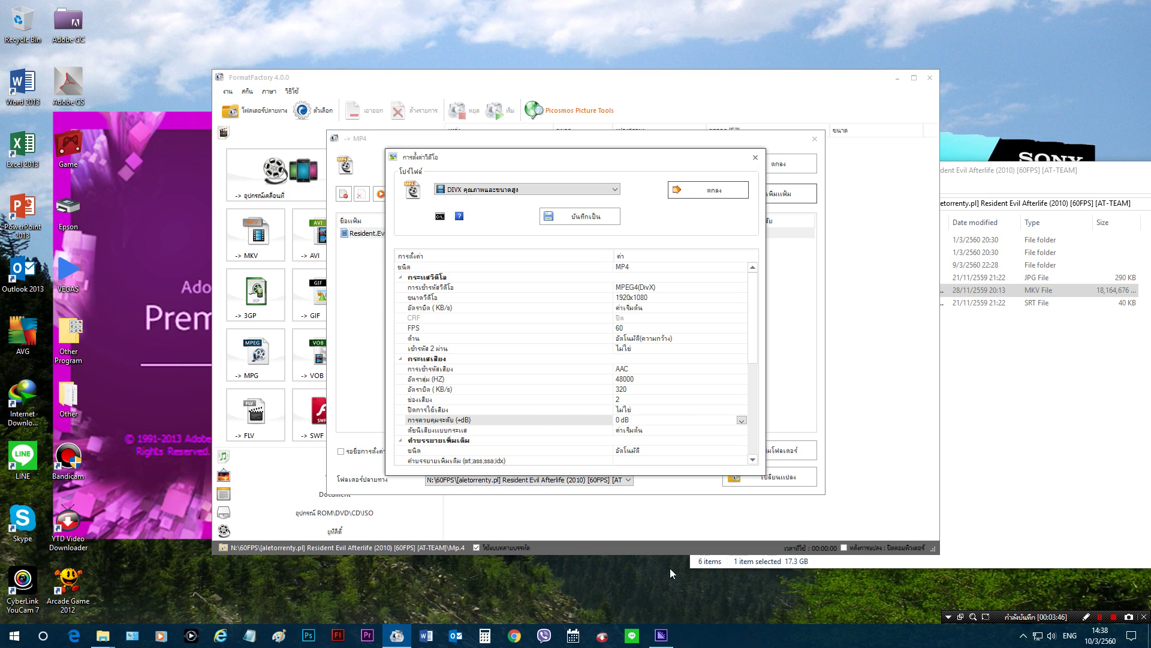
Scroll the settings and move the dialog back over the conversion list
scroll(477, 380, down, 1)
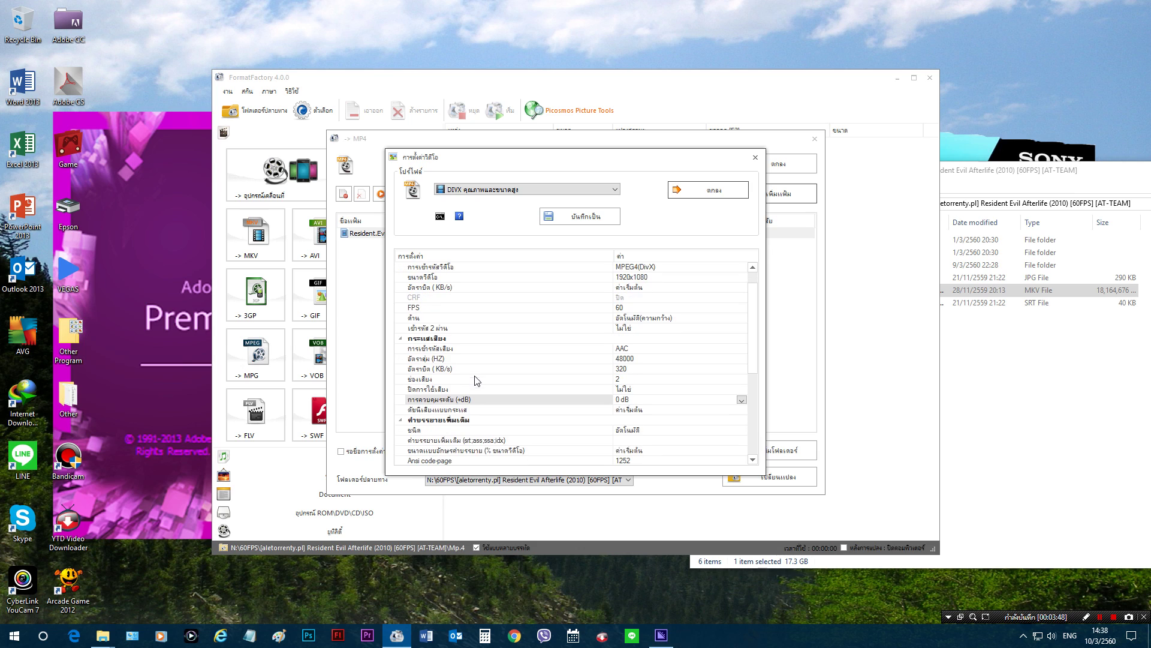
scroll(443, 431, down, 1)
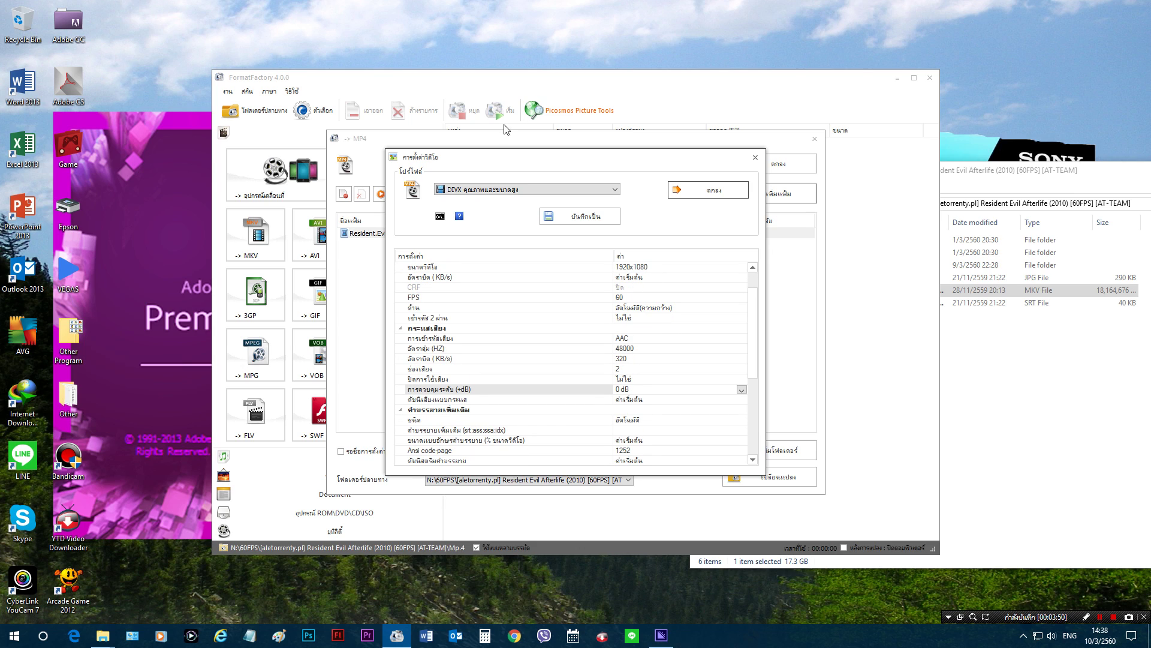
drag(477, 153, 744, 162)
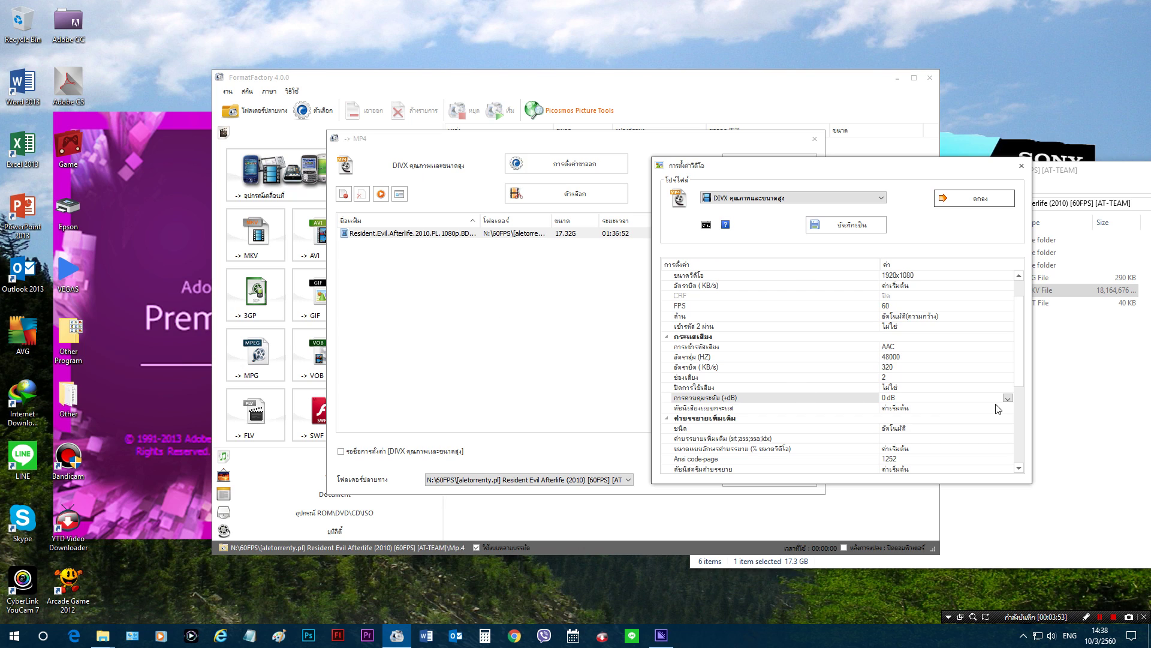
drag(686, 169, 411, 253)
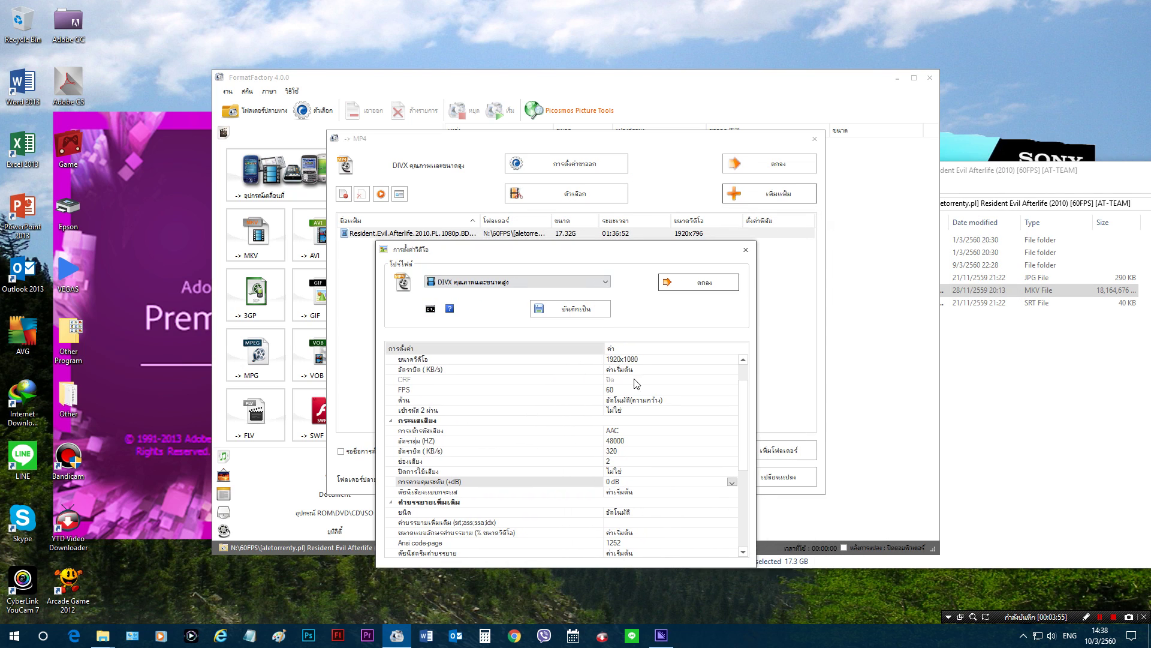
scroll(608, 411, down, 2)
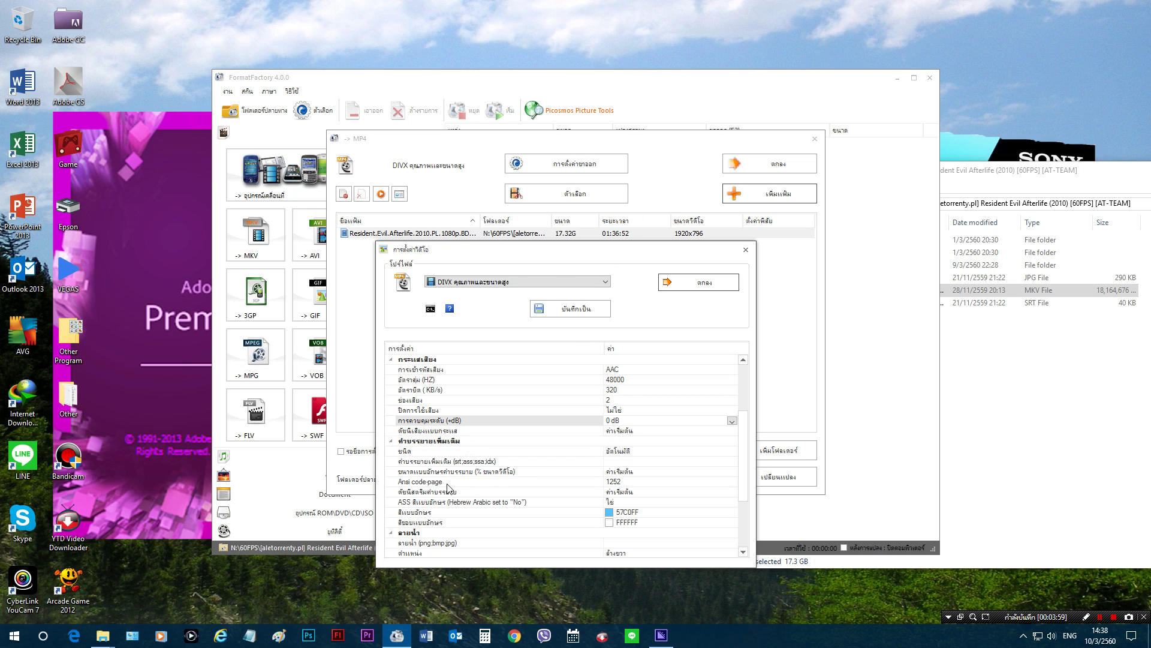
Turn subtitles off in the output and keep the default subtitle size
scroll(522, 449, down, 1)
click(654, 420)
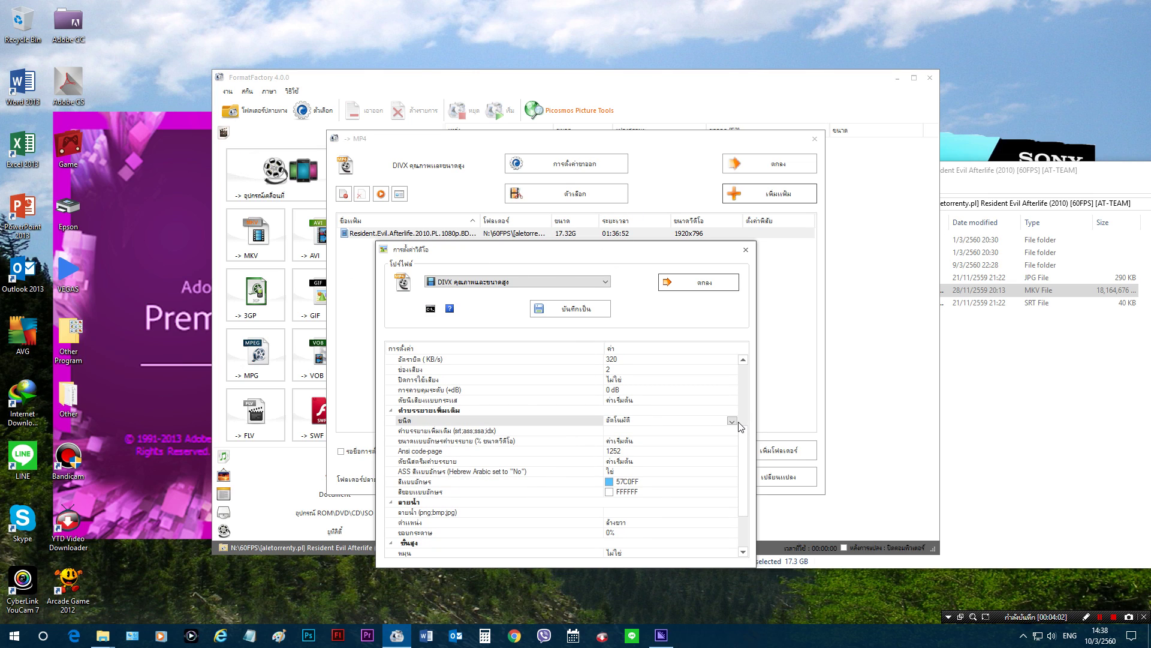
click(732, 421)
click(662, 441)
click(688, 442)
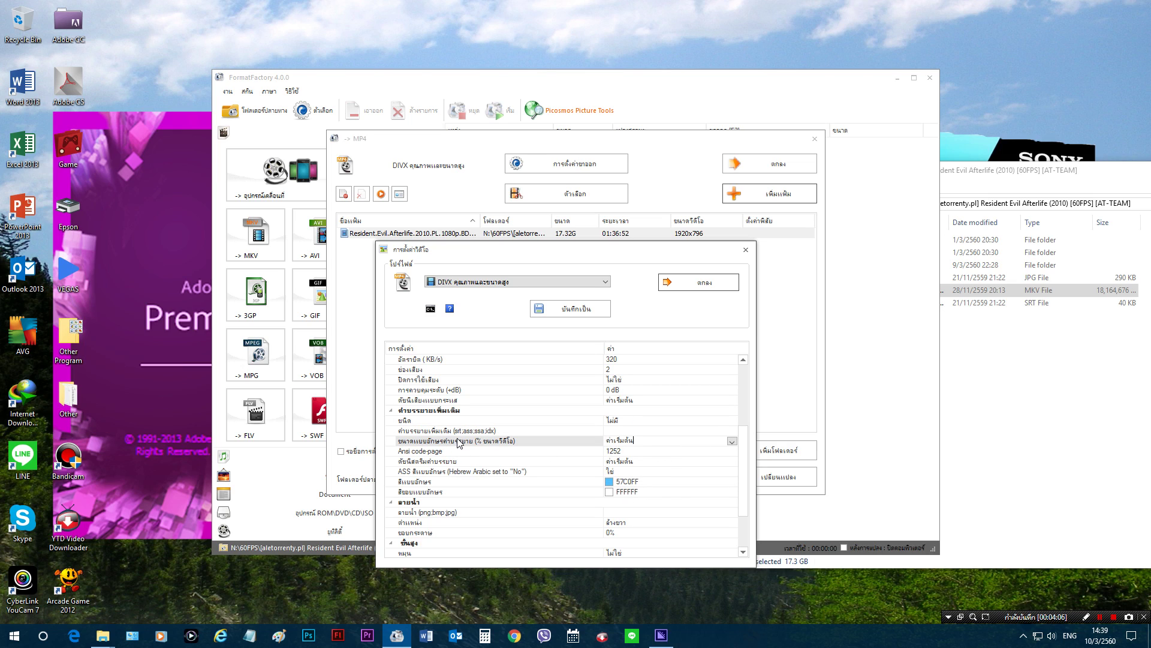
click(629, 428)
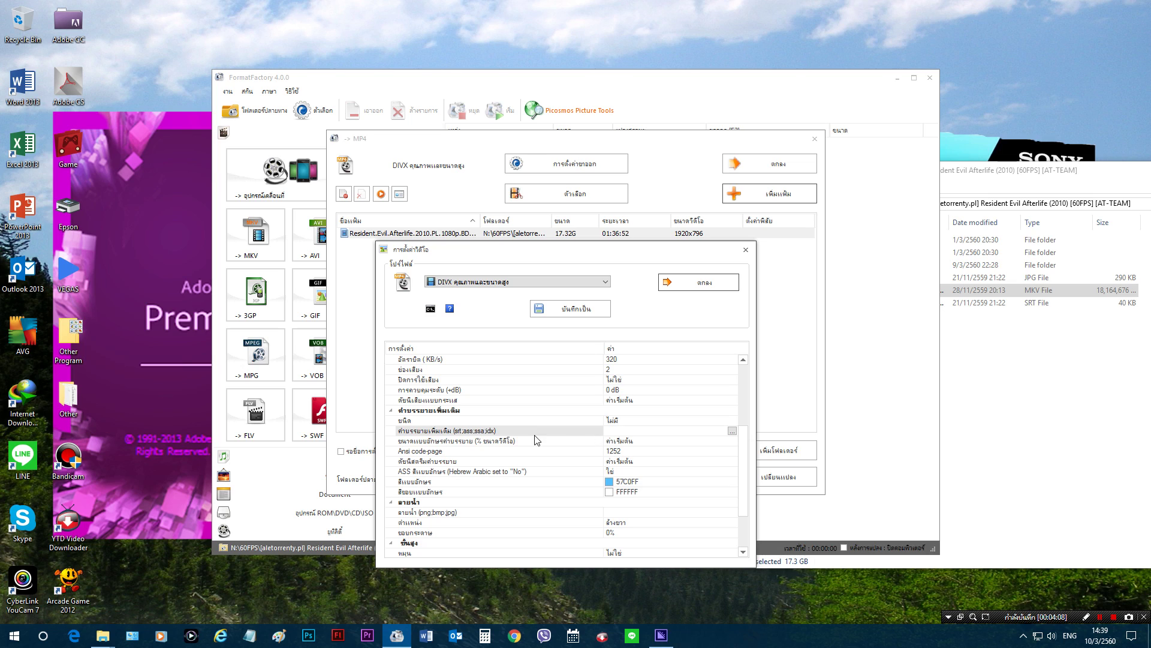
click(435, 442)
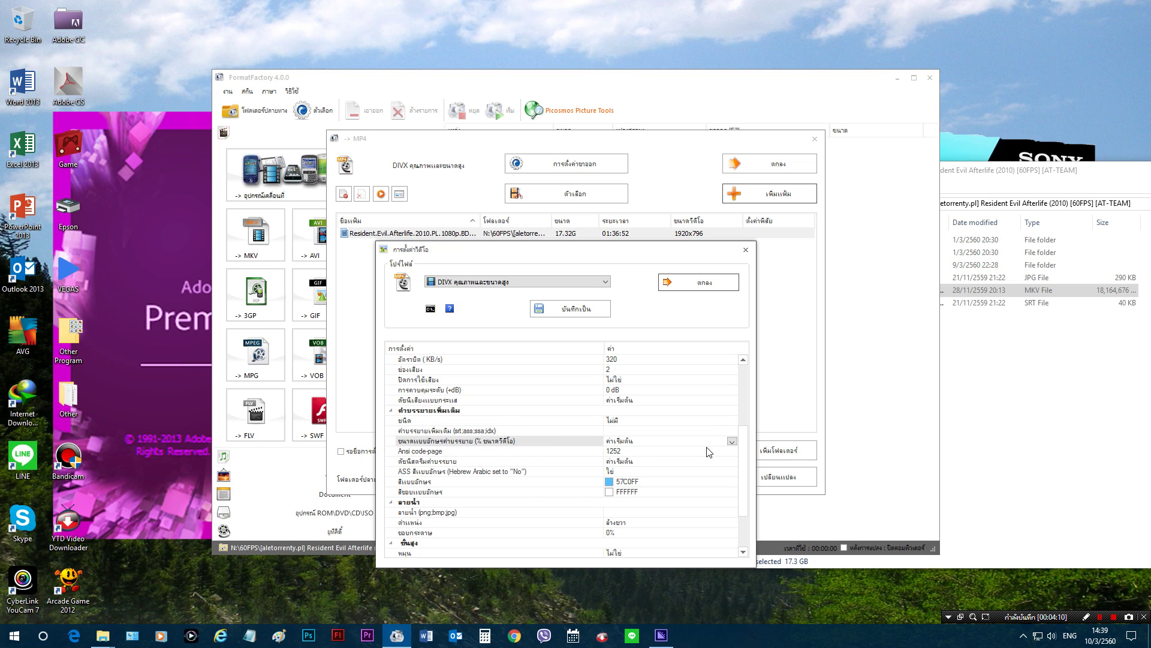
click(731, 441)
click(730, 443)
Keep code page 1252, set the subtitle stream to None and ASS subtitle font to No
click(737, 461)
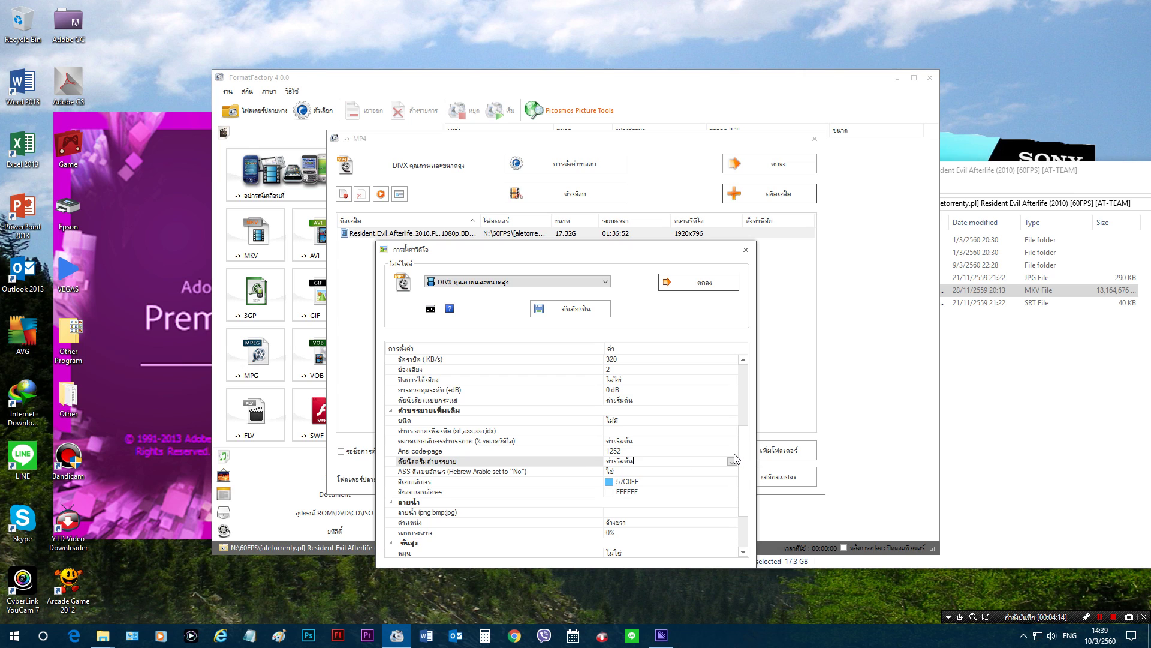
click(734, 453)
click(733, 451)
click(732, 451)
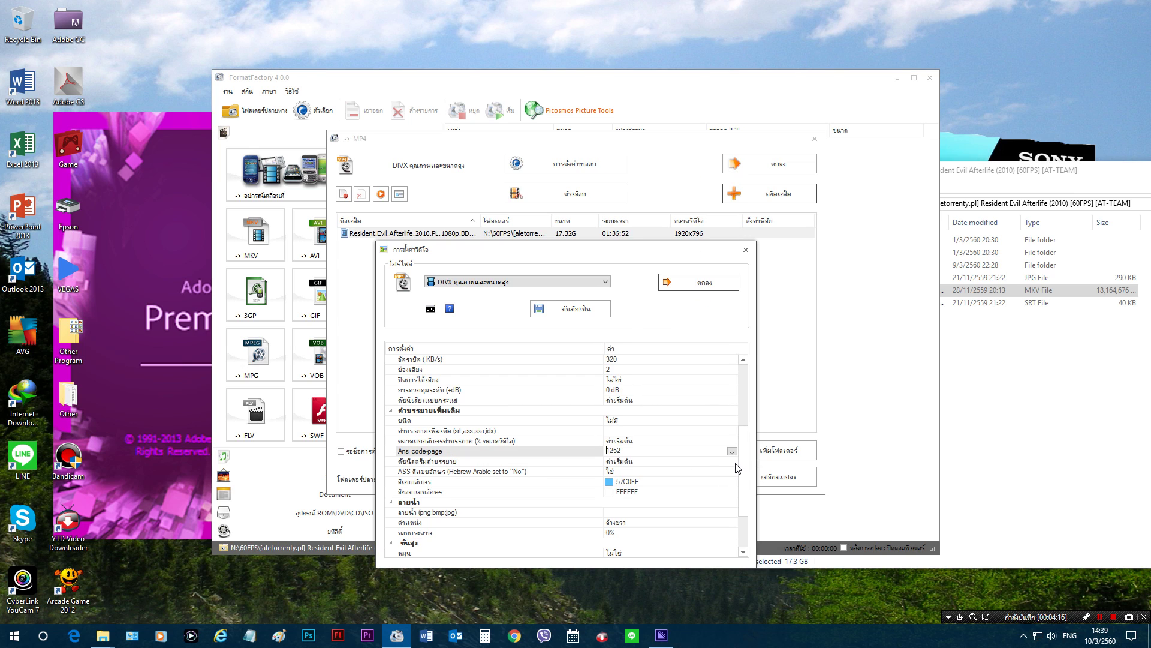
click(732, 461)
click(618, 475)
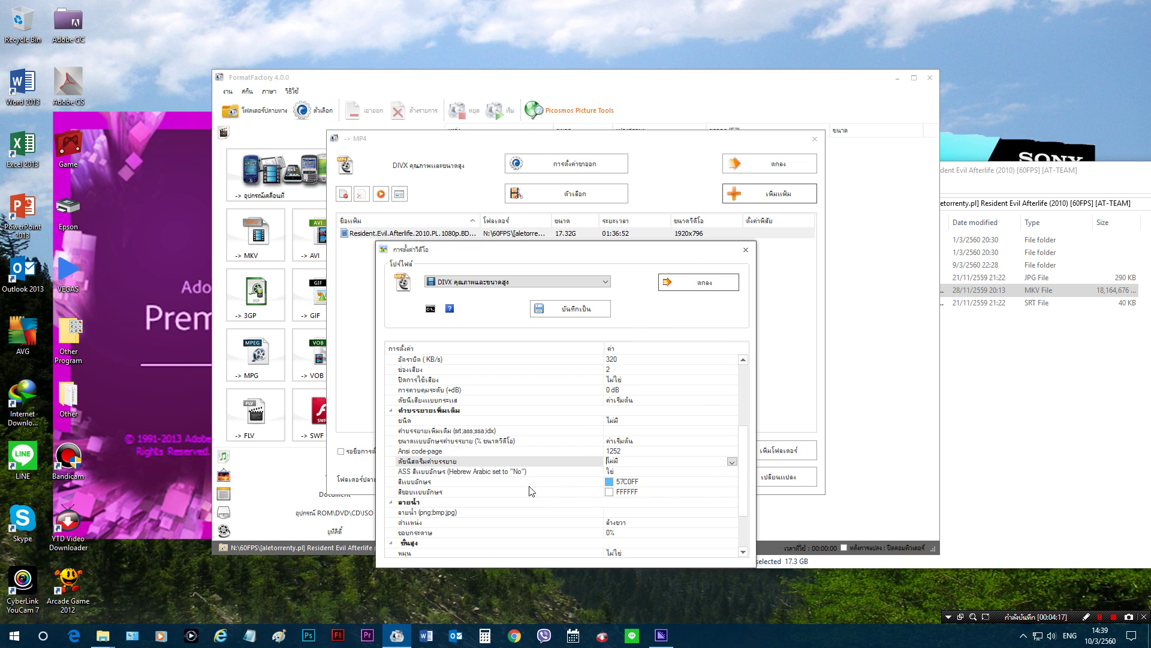
click(686, 471)
click(732, 472)
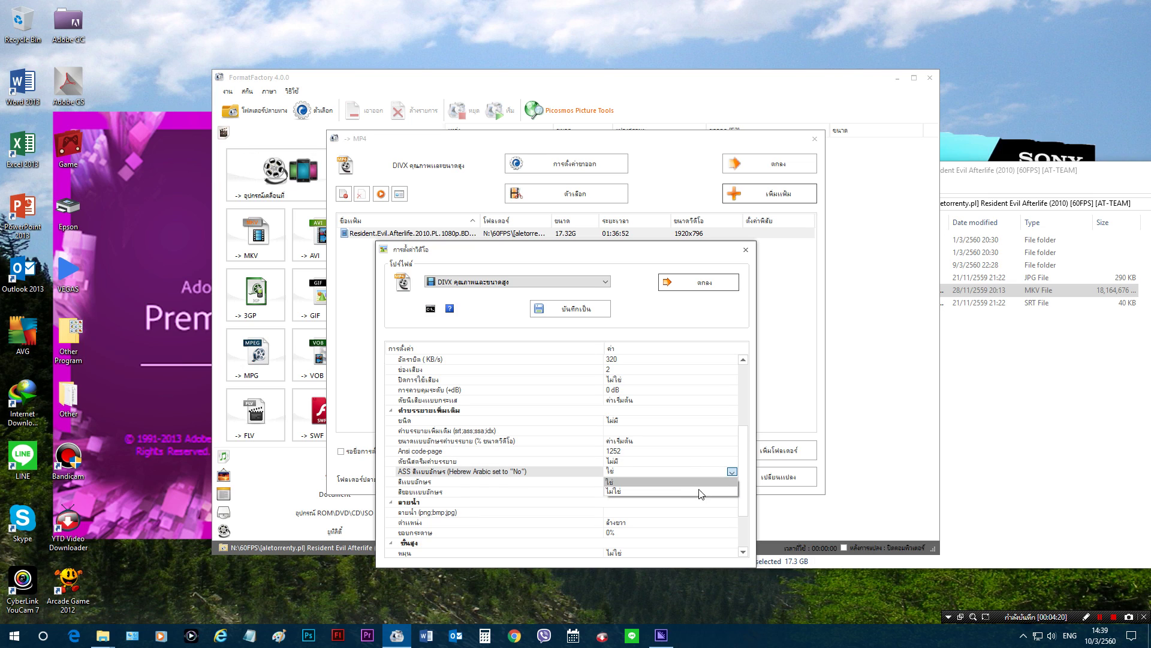
click(700, 491)
Scroll through the remaining video settings to review them
scroll(530, 510, down, 1)
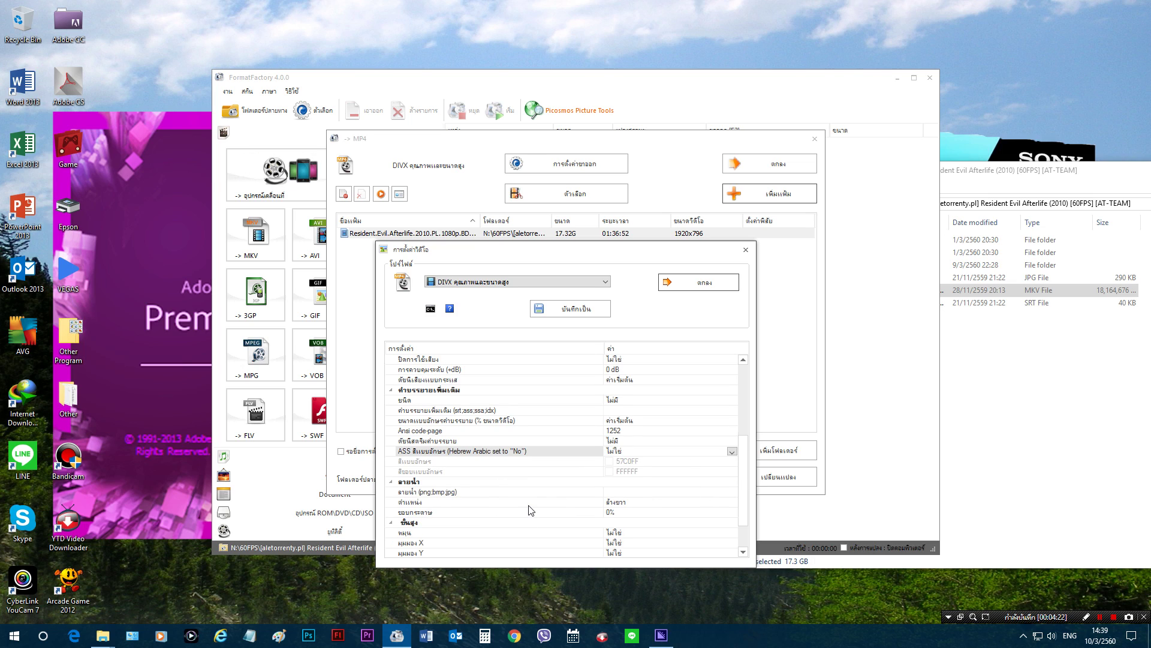
scroll(530, 509, down, 1)
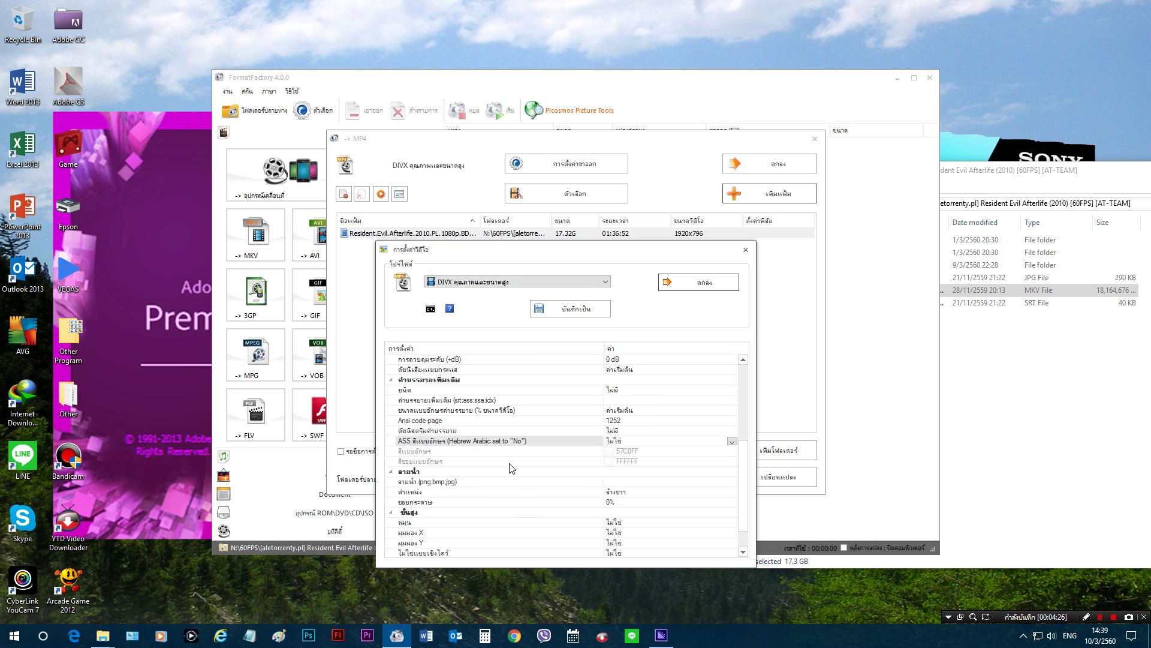
scroll(508, 473, down, 1)
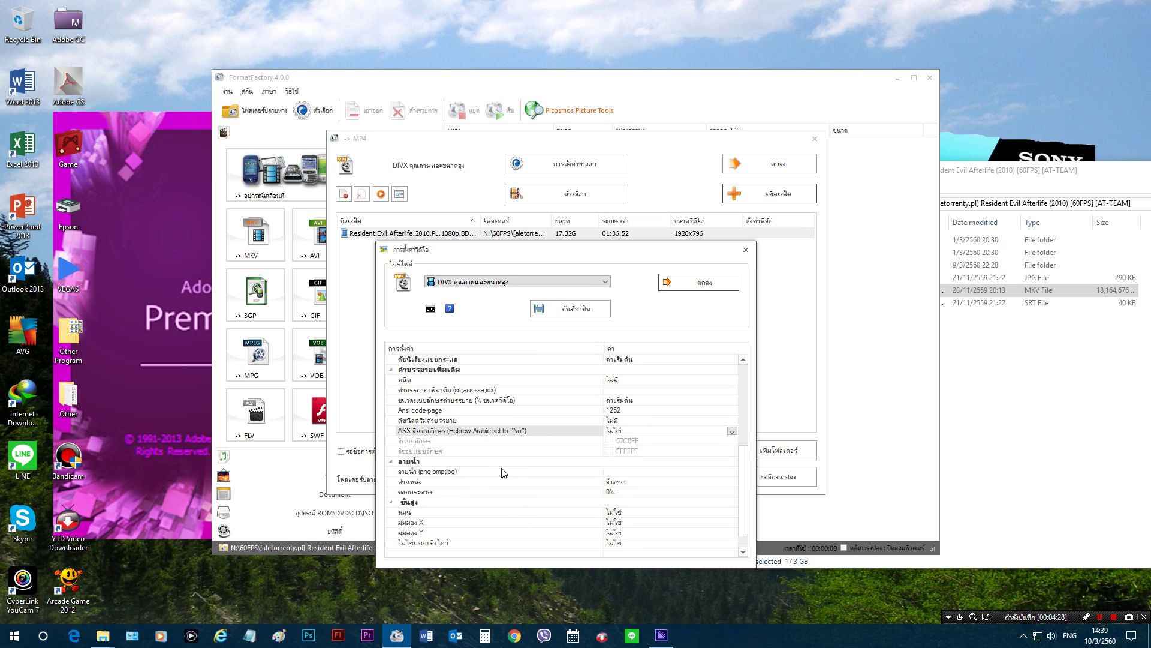
click(441, 370)
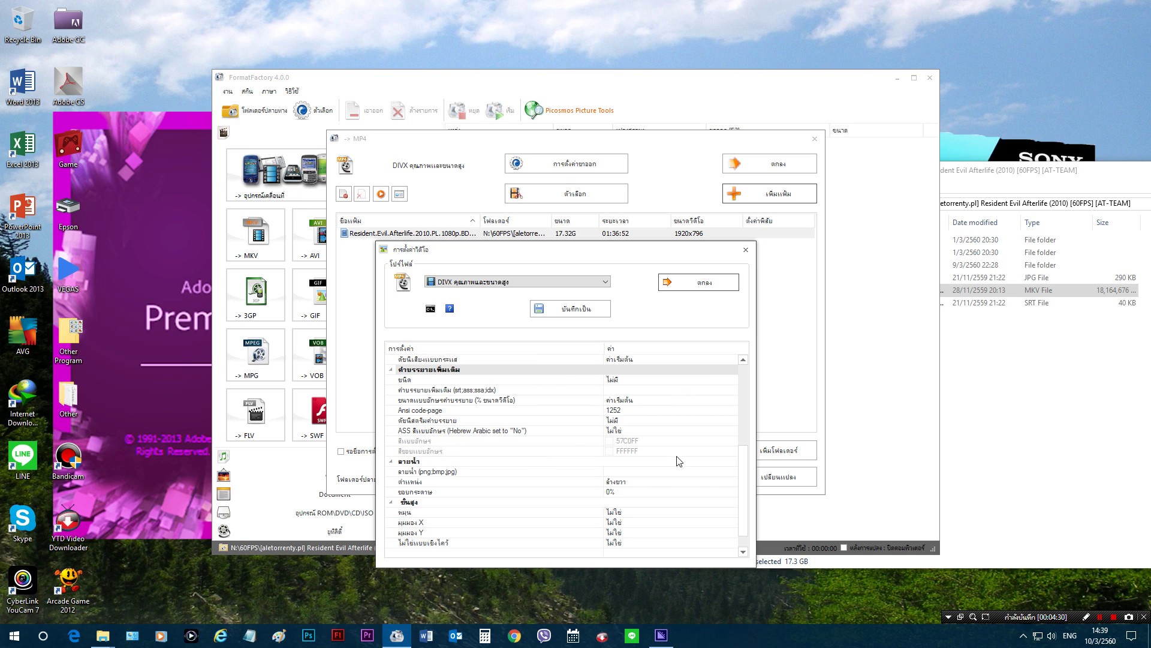
scroll(531, 543, up, 2)
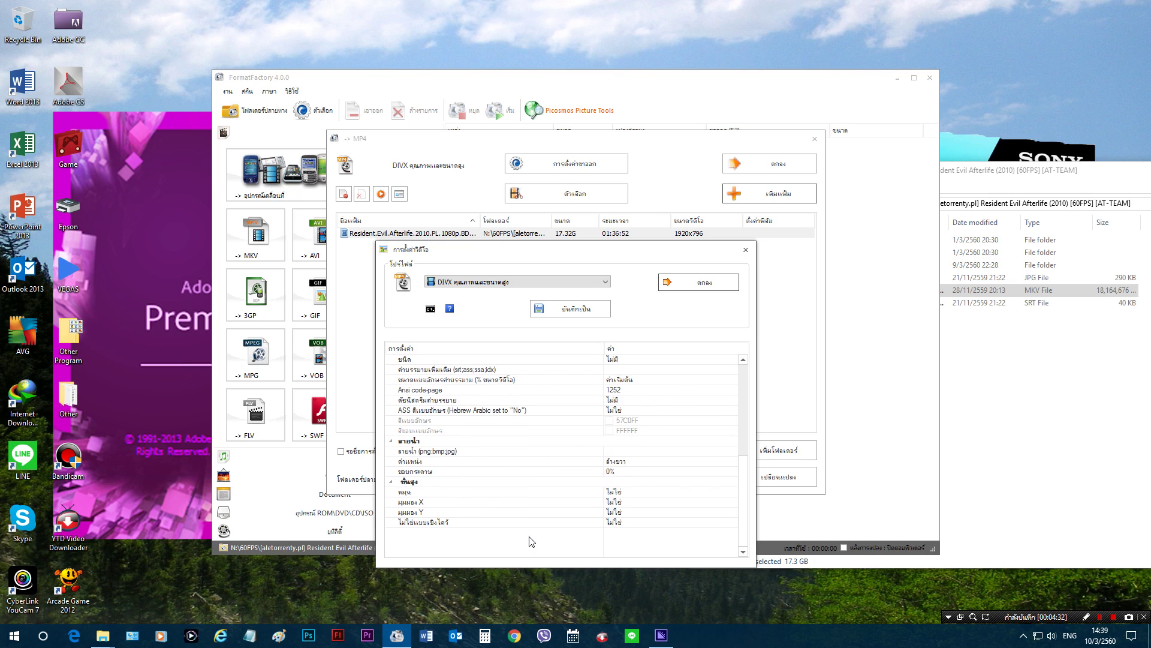
scroll(500, 470, up, 1)
Confirm the video settings and choose Add Folder for the output location
click(703, 282)
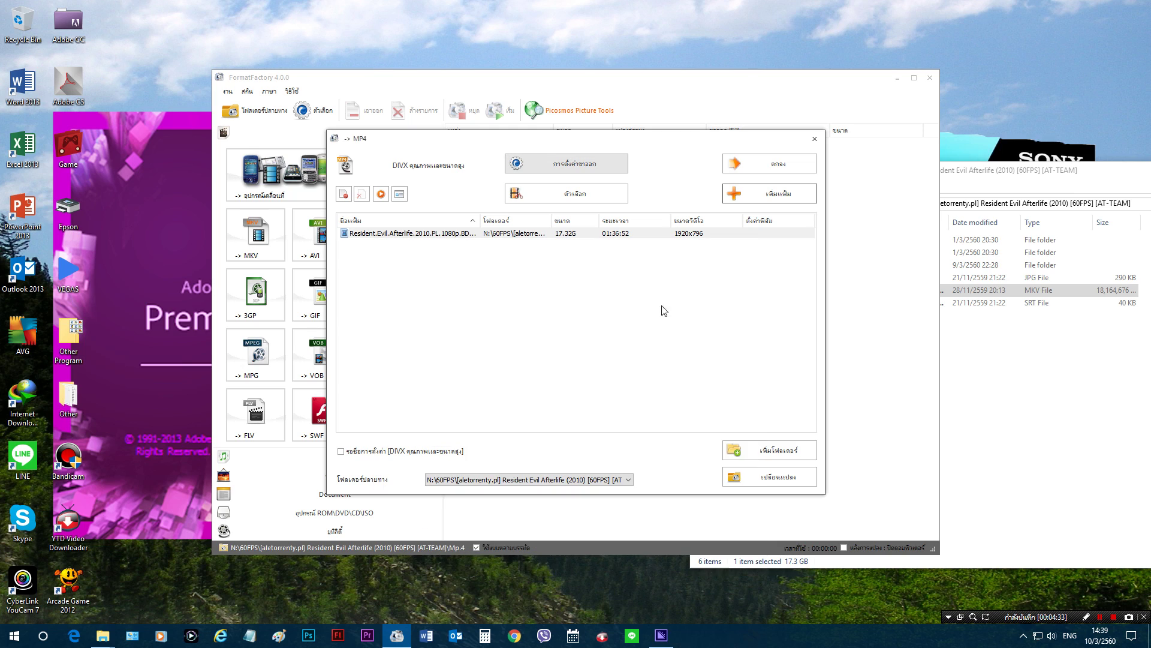
click(562, 485)
click(528, 530)
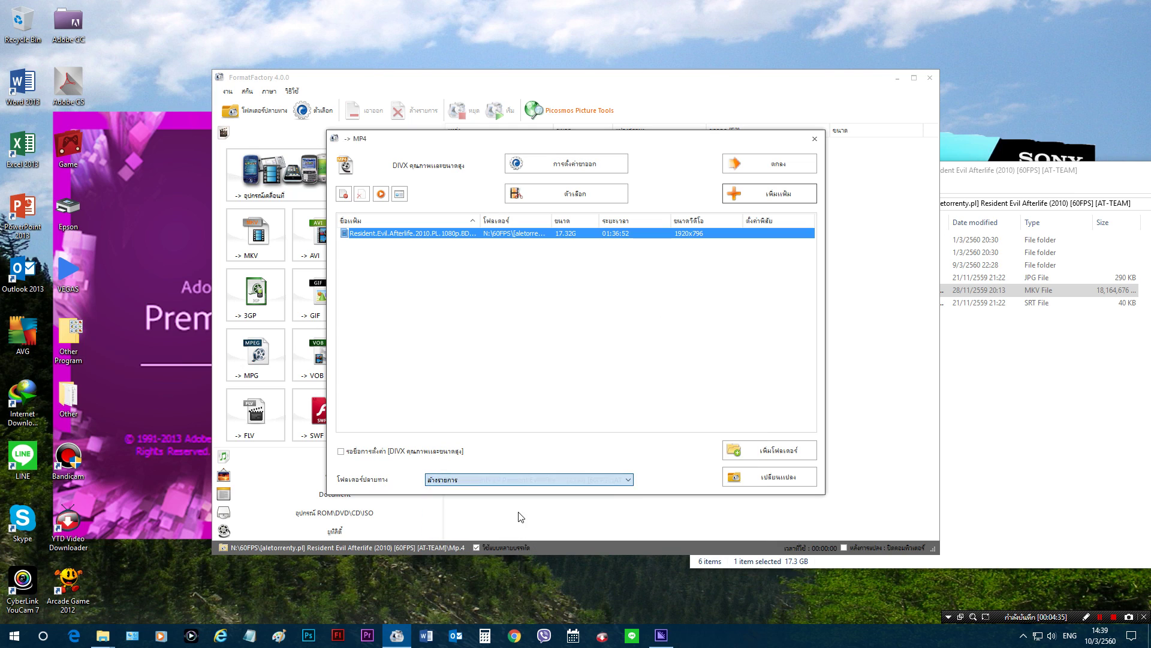
click(509, 479)
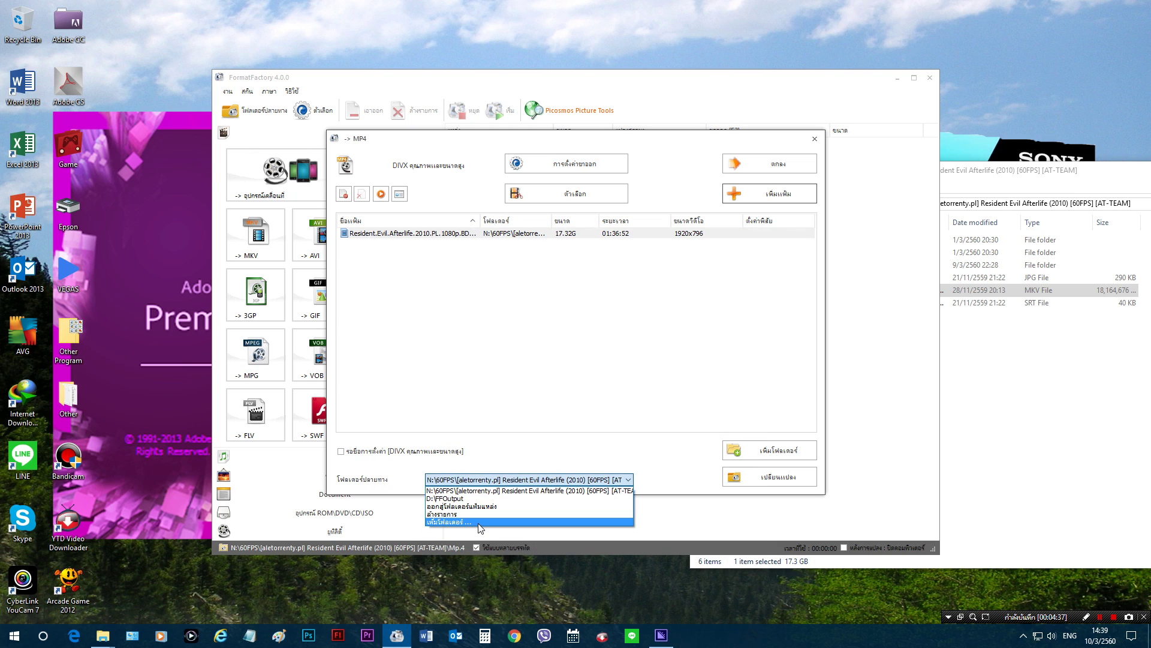
click(528, 526)
Set N:\60FPS\Mp.4 as the output folder and add the file as an MP4 task
double_click(509, 292)
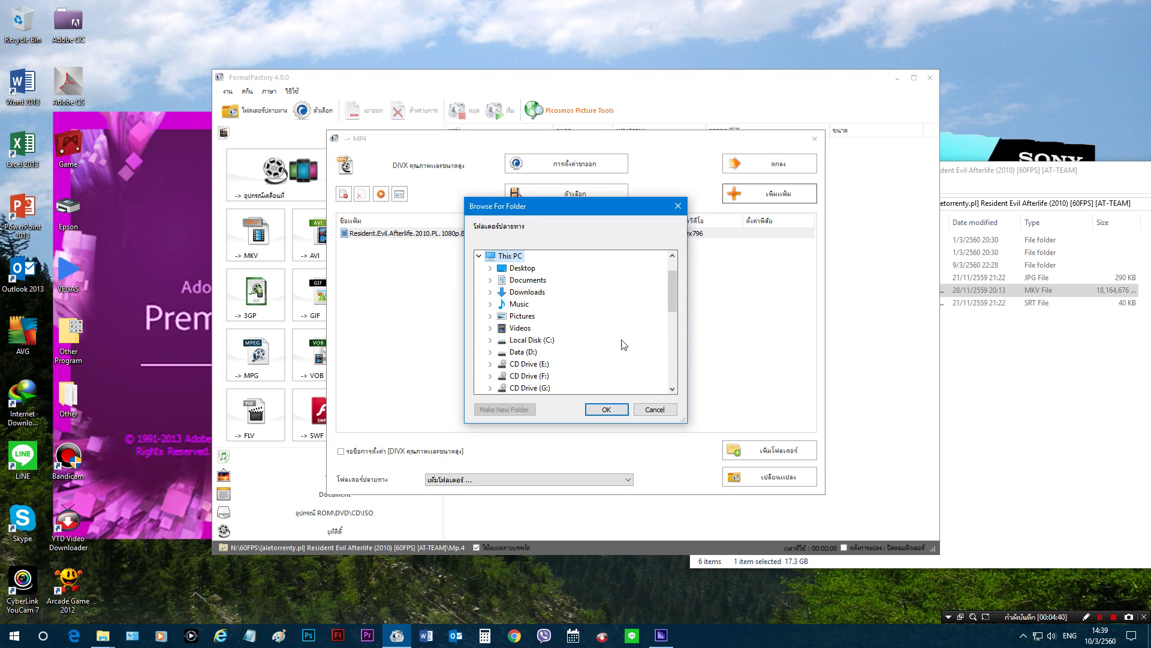
double_click(520, 352)
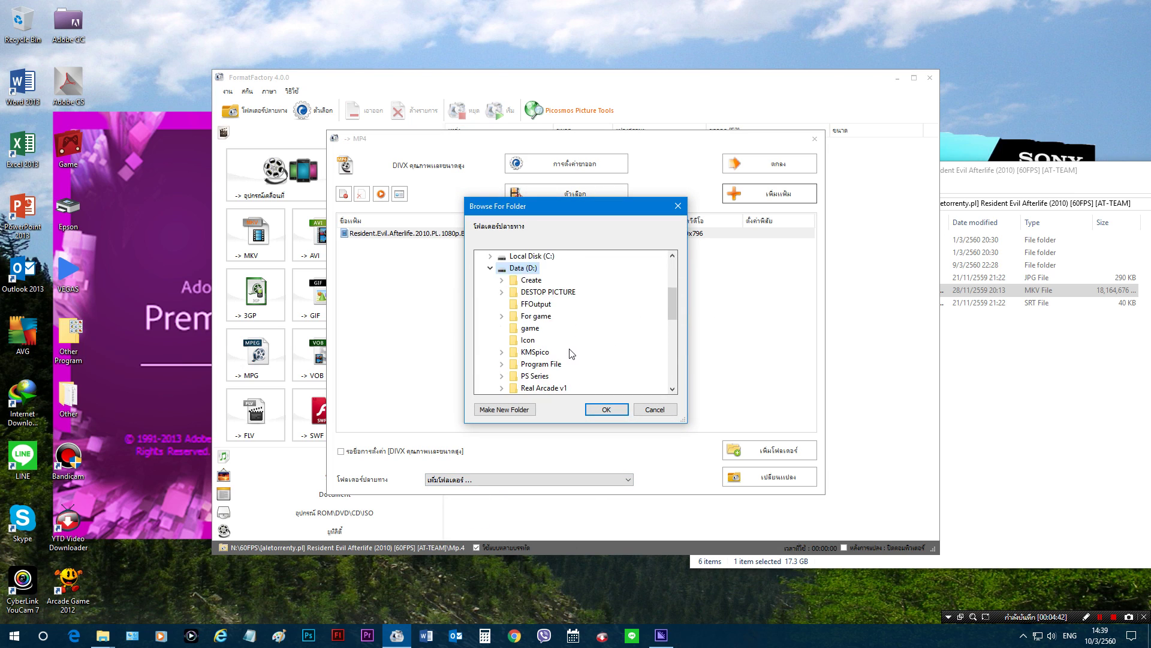
click(490, 304)
scroll(543, 306, down, 1)
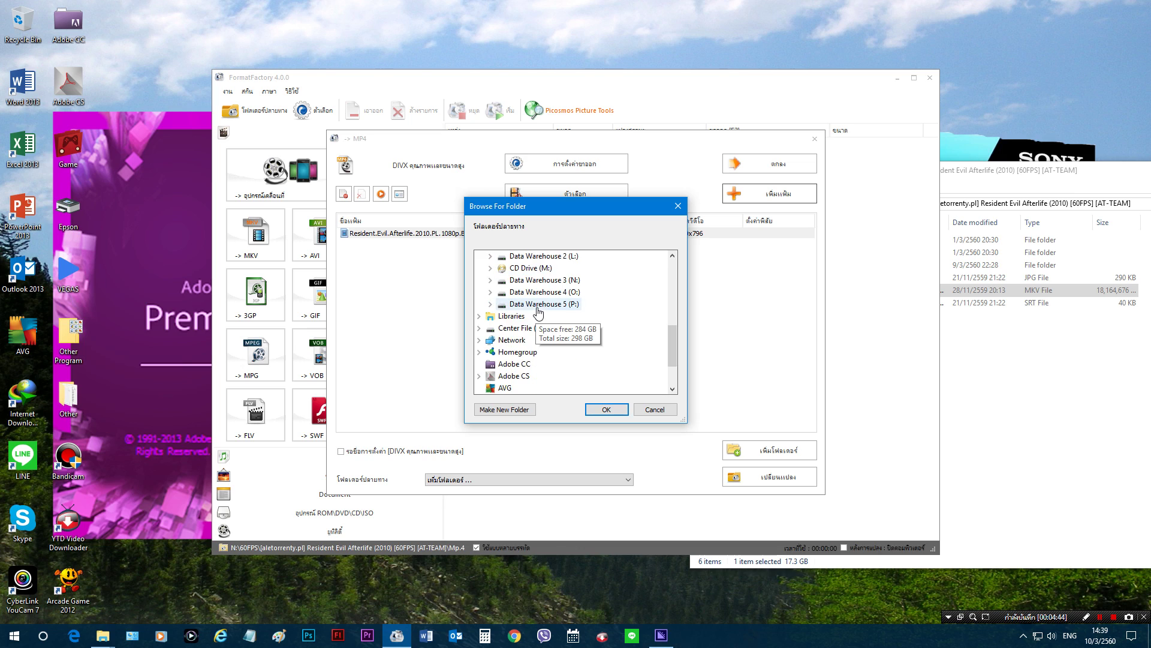
click(539, 316)
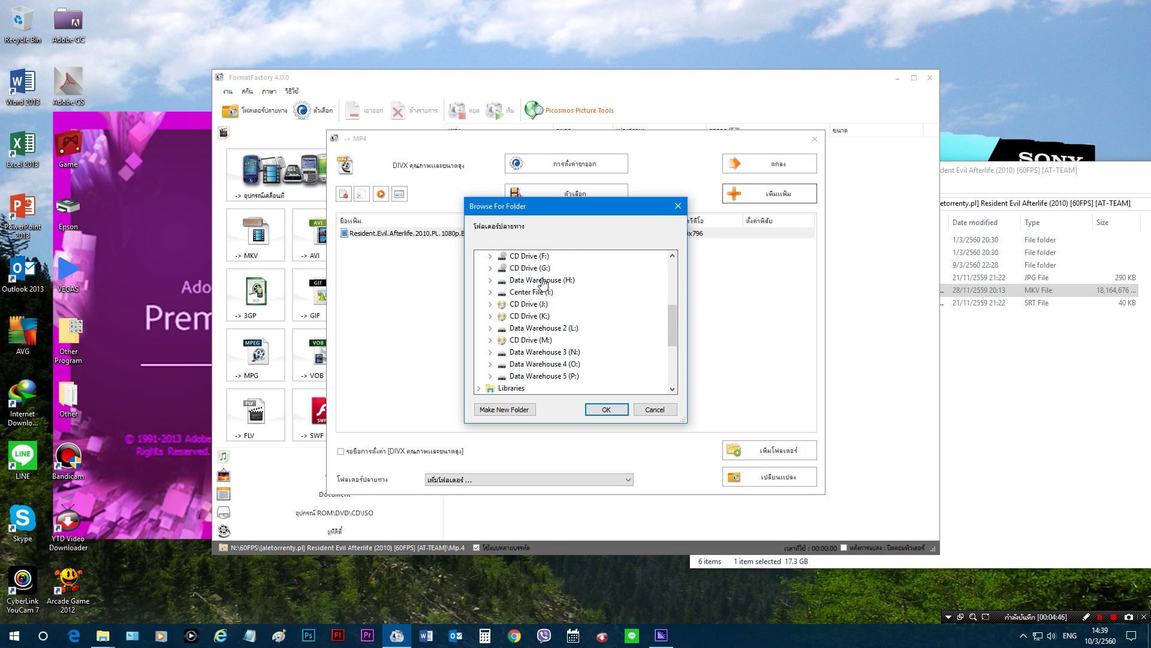
double_click(542, 352)
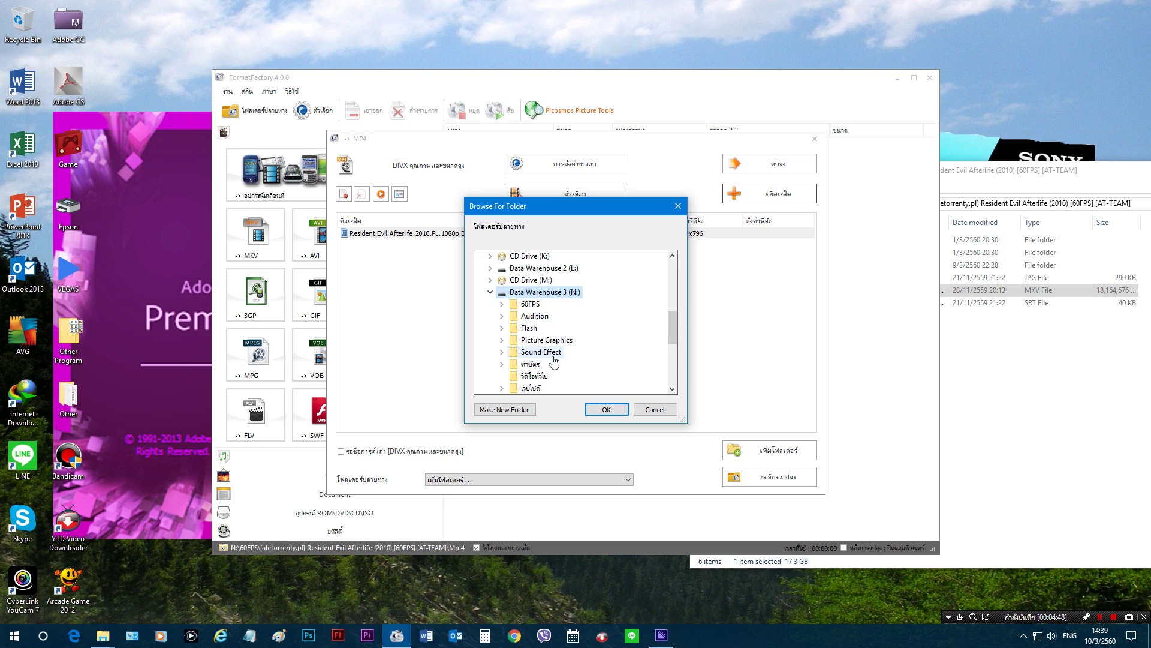
double_click(544, 305)
scroll(544, 307, down, 1)
scroll(549, 315, down, 2)
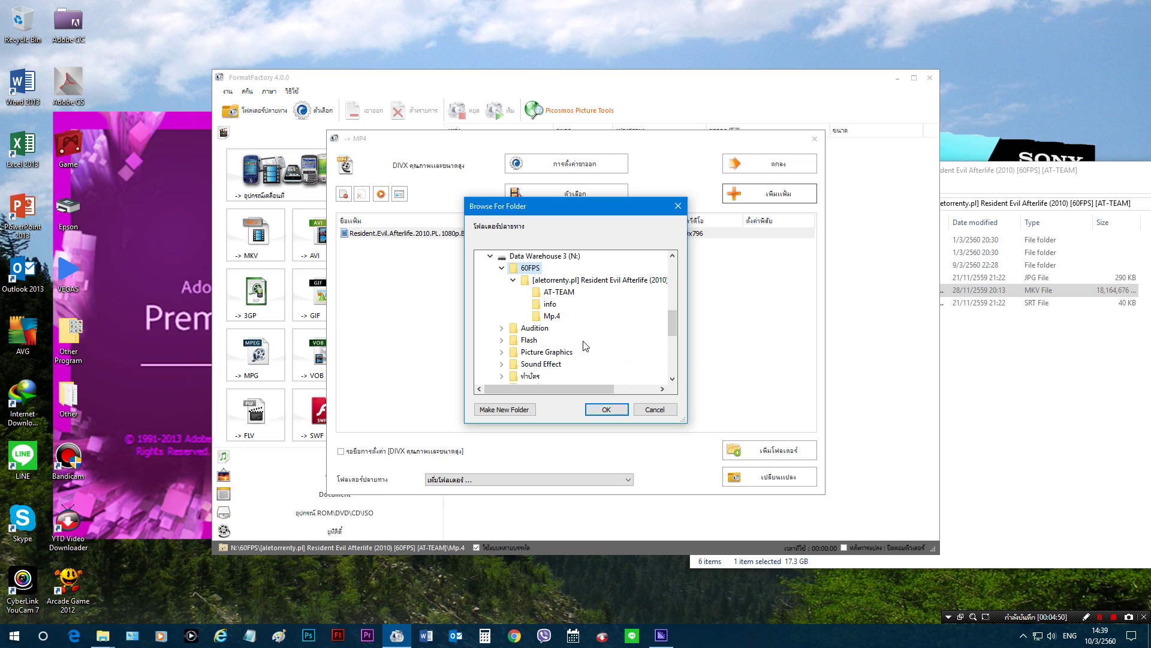
click(551, 318)
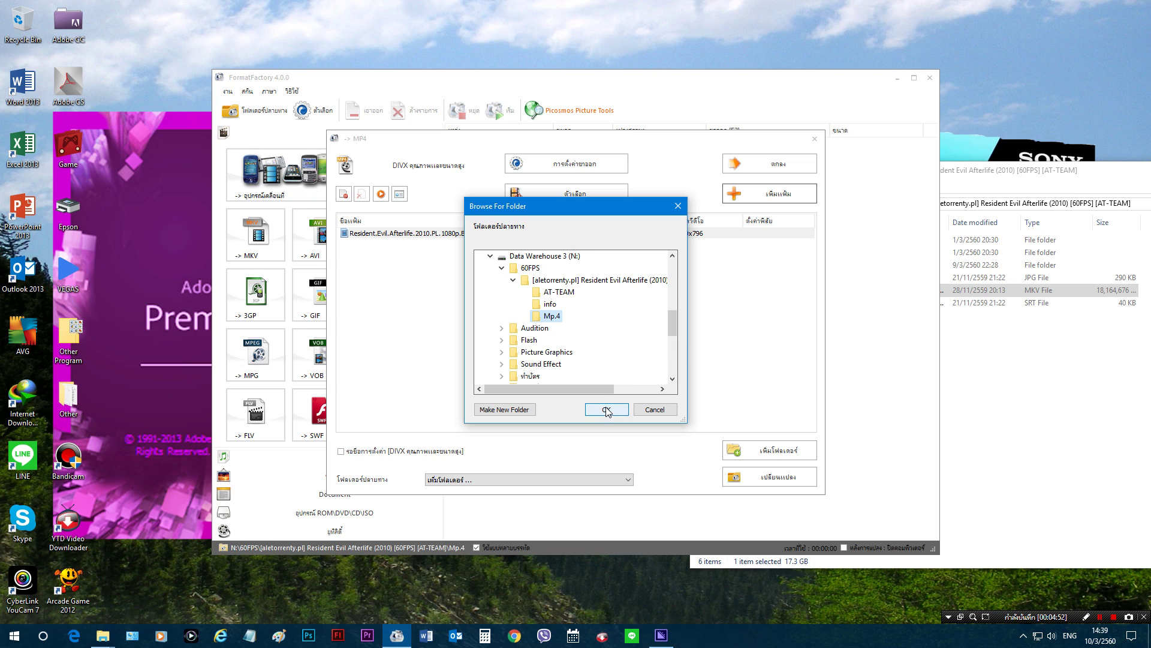
click(607, 409)
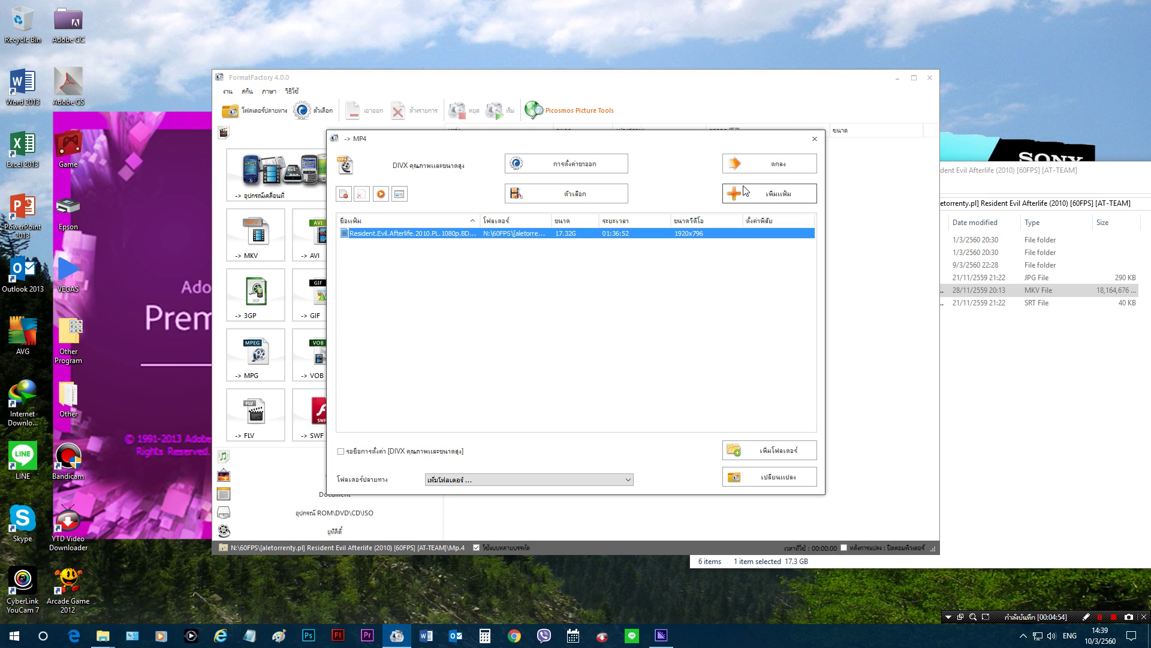
click(771, 163)
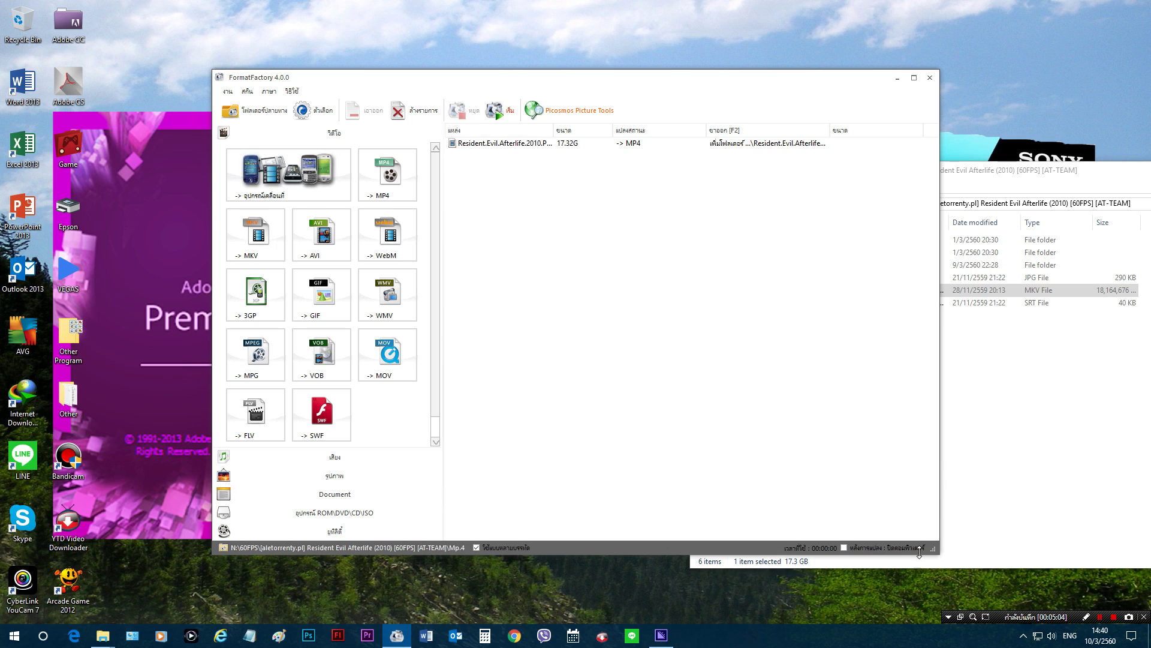
Bring File Explorer forward and launch Adobe Premiere Pro CC 2017 from the taskbar
click(1005, 442)
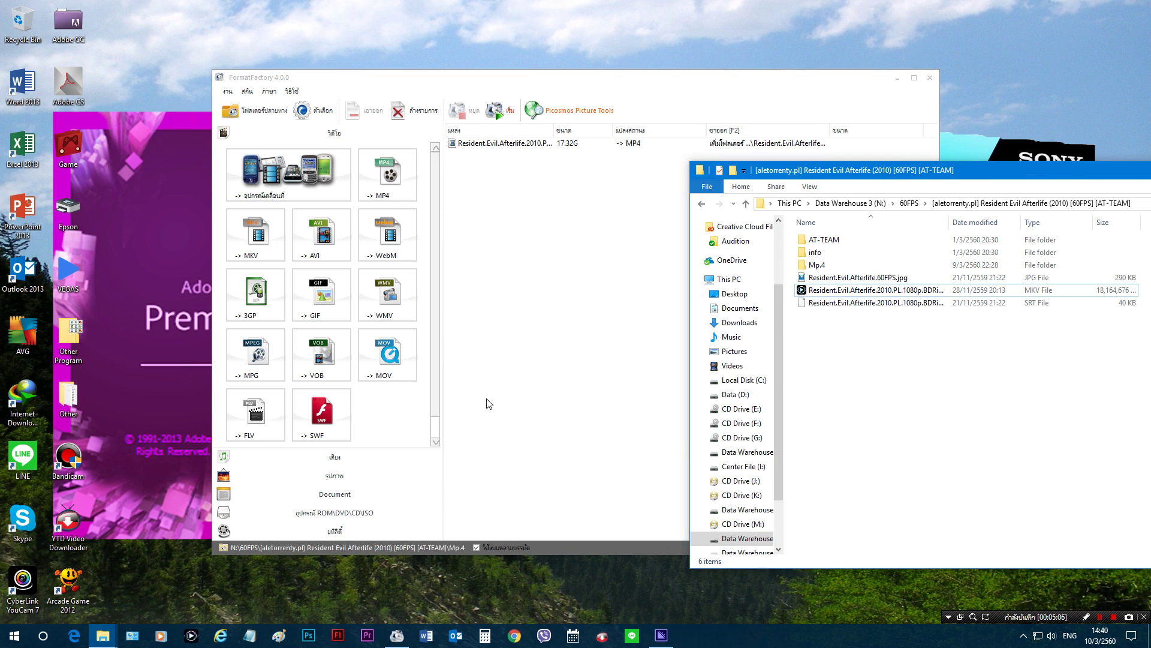
click(358, 640)
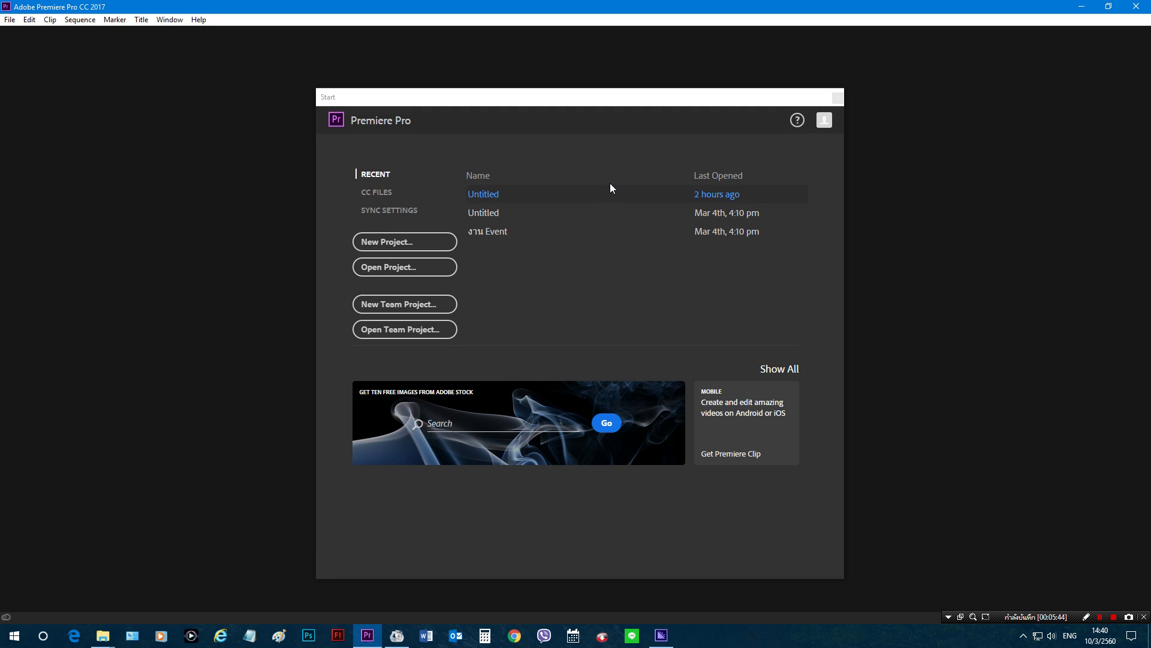
Open the recent Untitled project and minimize the Media Encoder window that launches with it
click(584, 198)
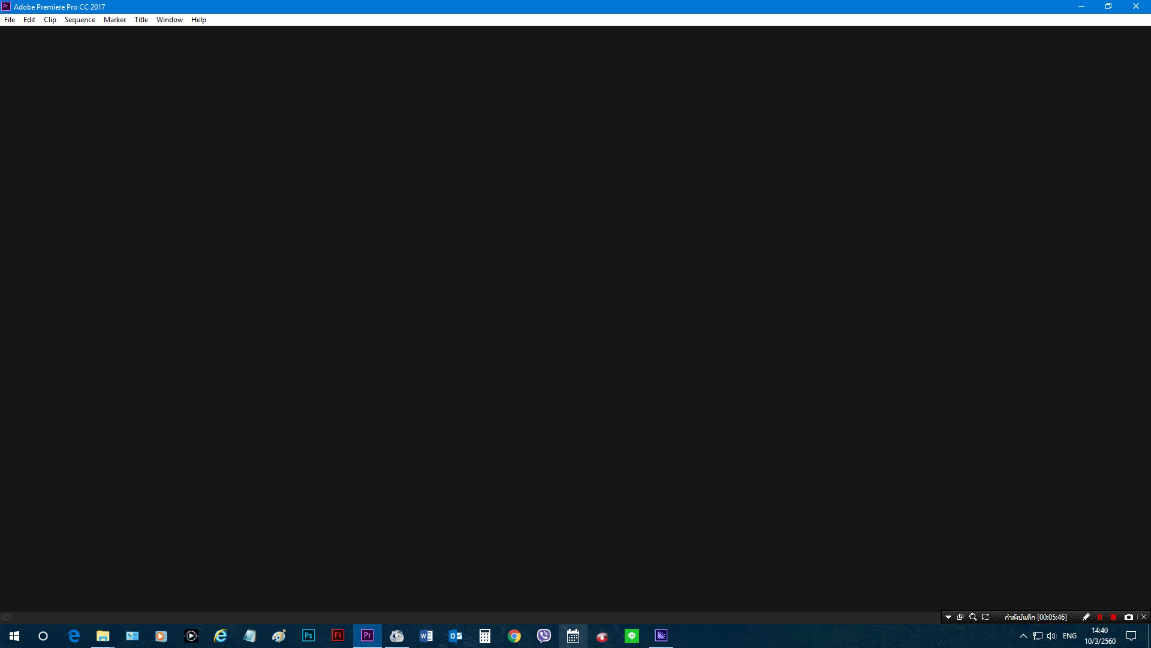
click(661, 636)
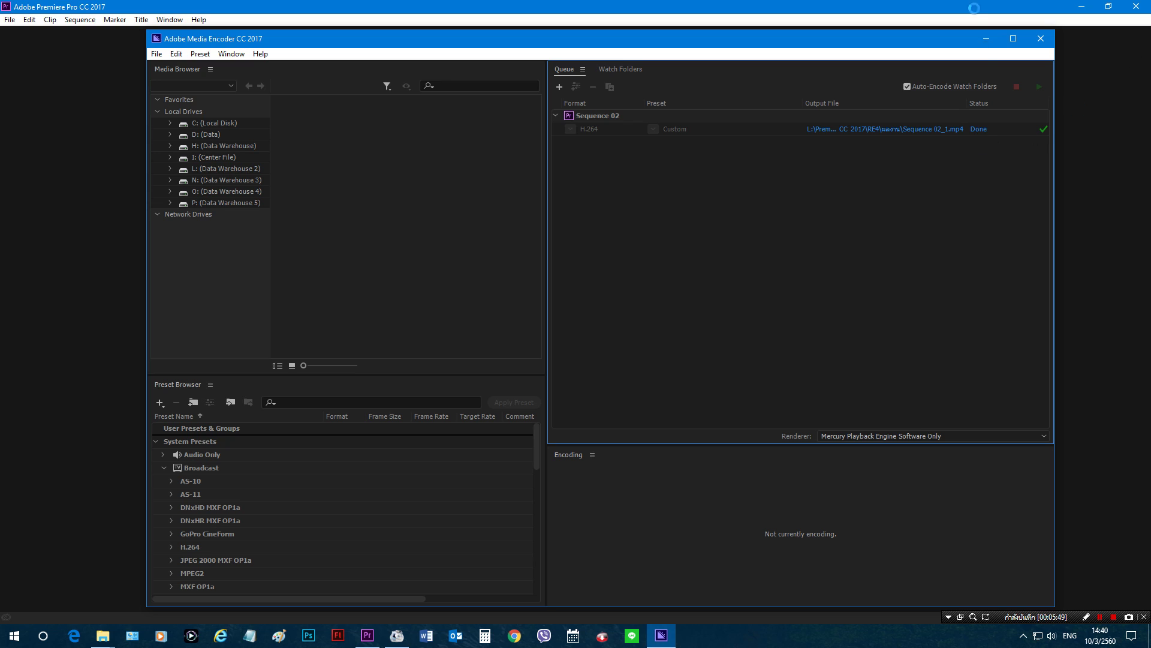
click(986, 39)
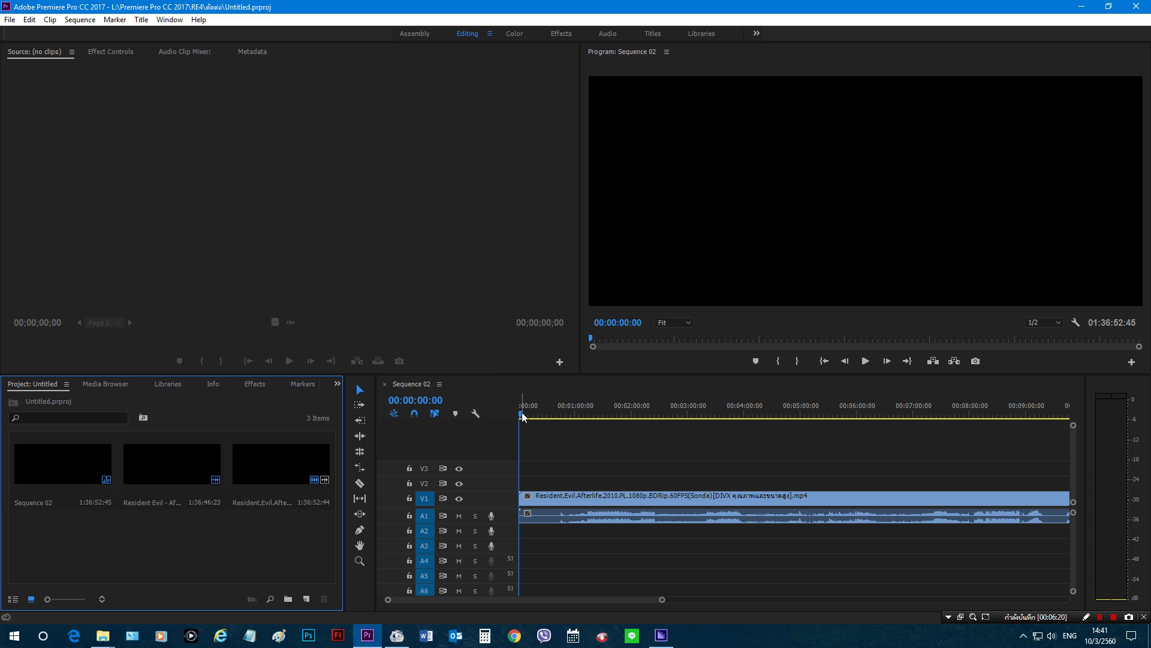
Move the playhead to about 00:05:32 and select the Resident Evil clips in the sequence and project
drag(523, 417, 836, 414)
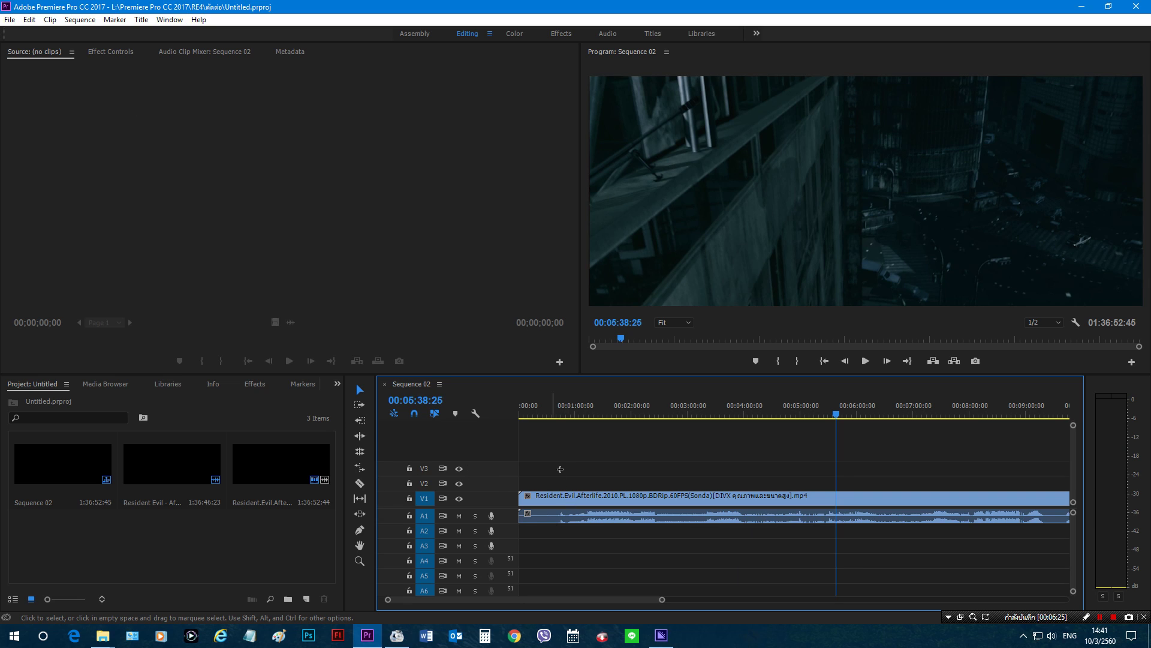
drag(551, 465, 750, 563)
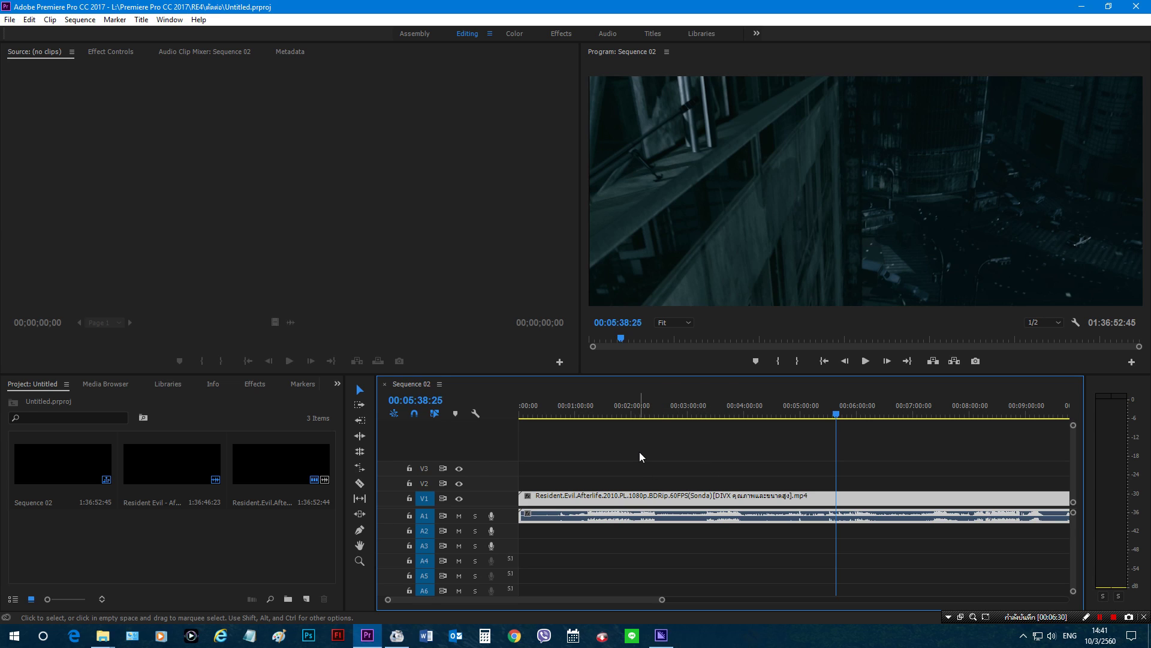
click(258, 549)
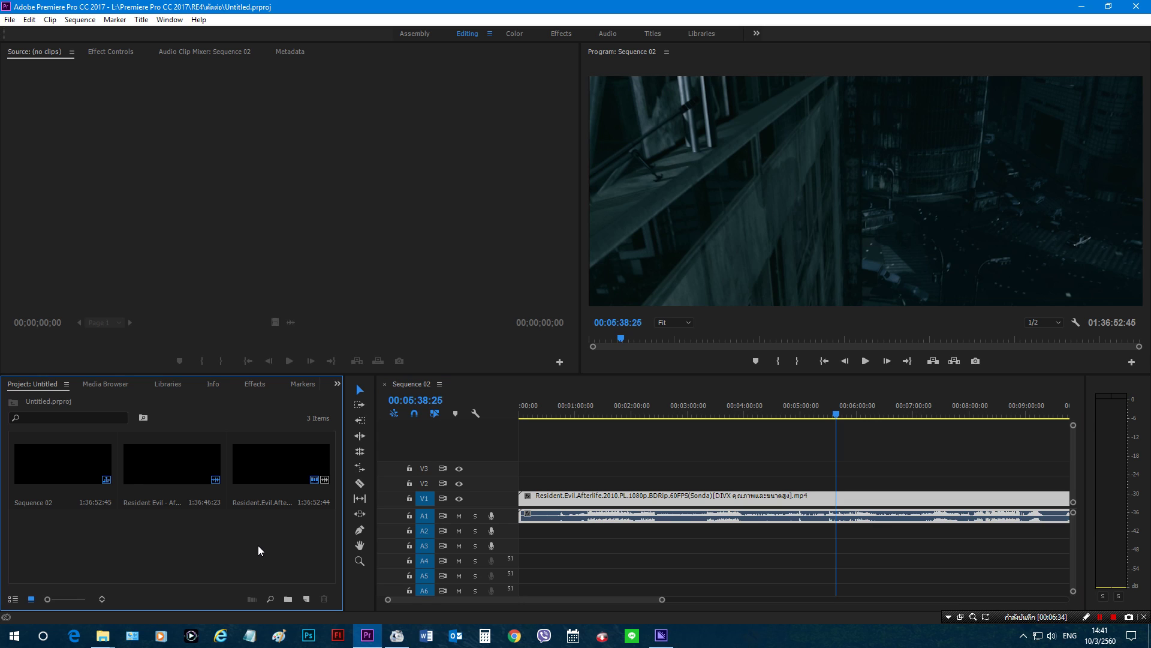
drag(167, 452, 156, 484)
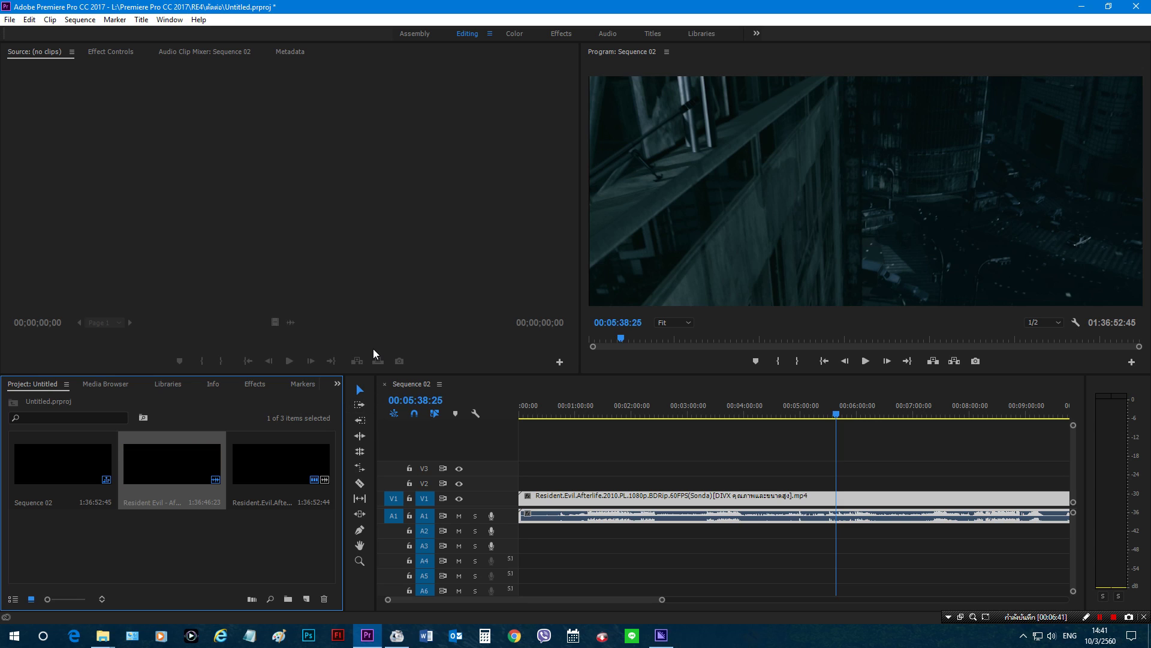
click(283, 539)
right_click(286, 548)
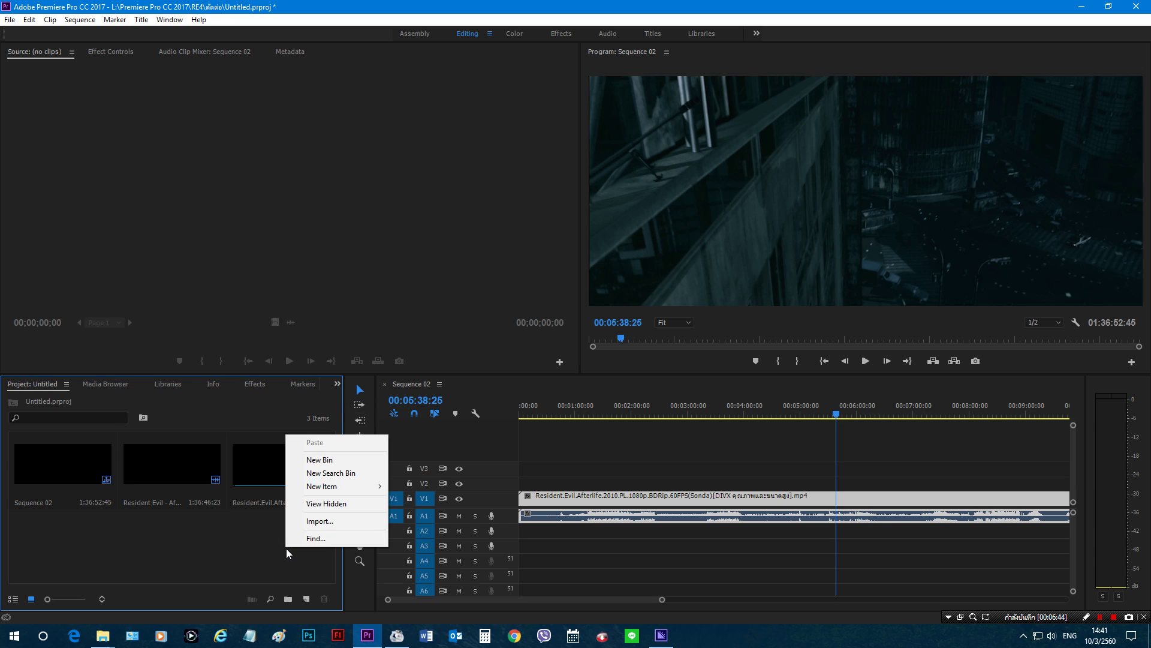
click(209, 487)
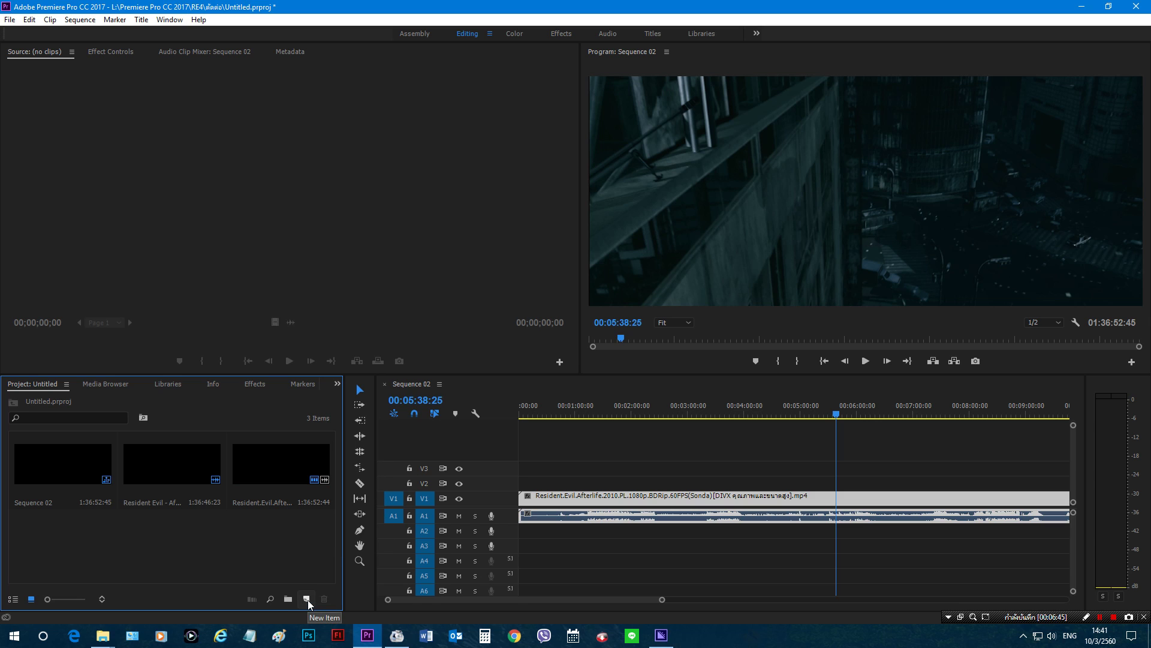
click(308, 600)
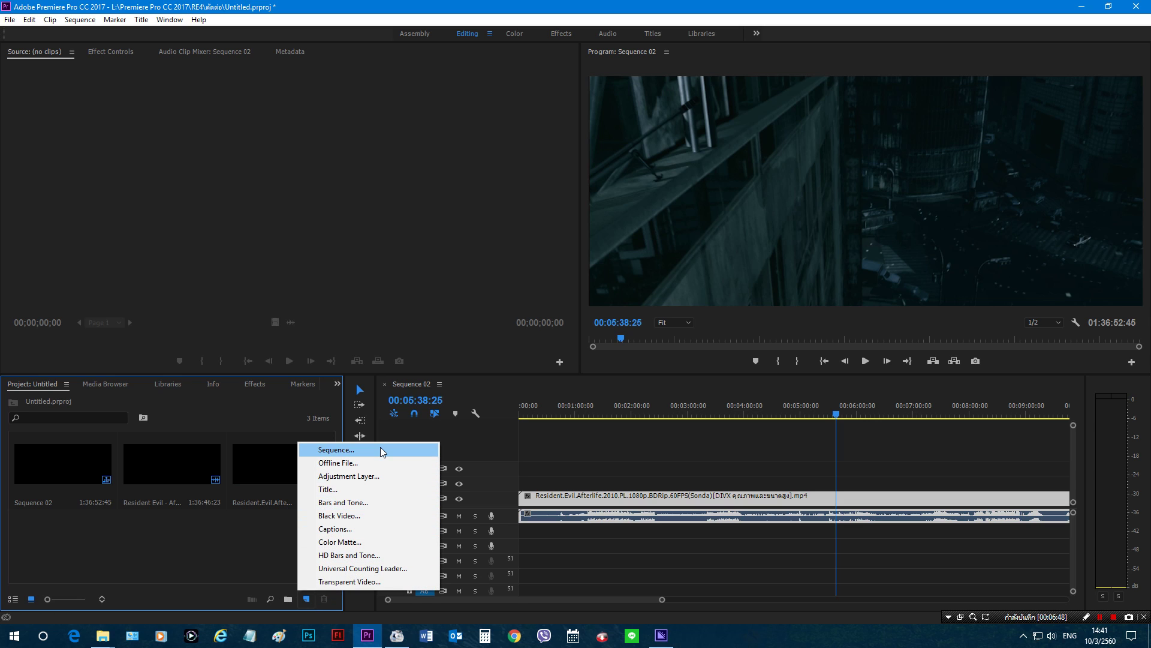
right_click(181, 536)
mouse_move(223, 482)
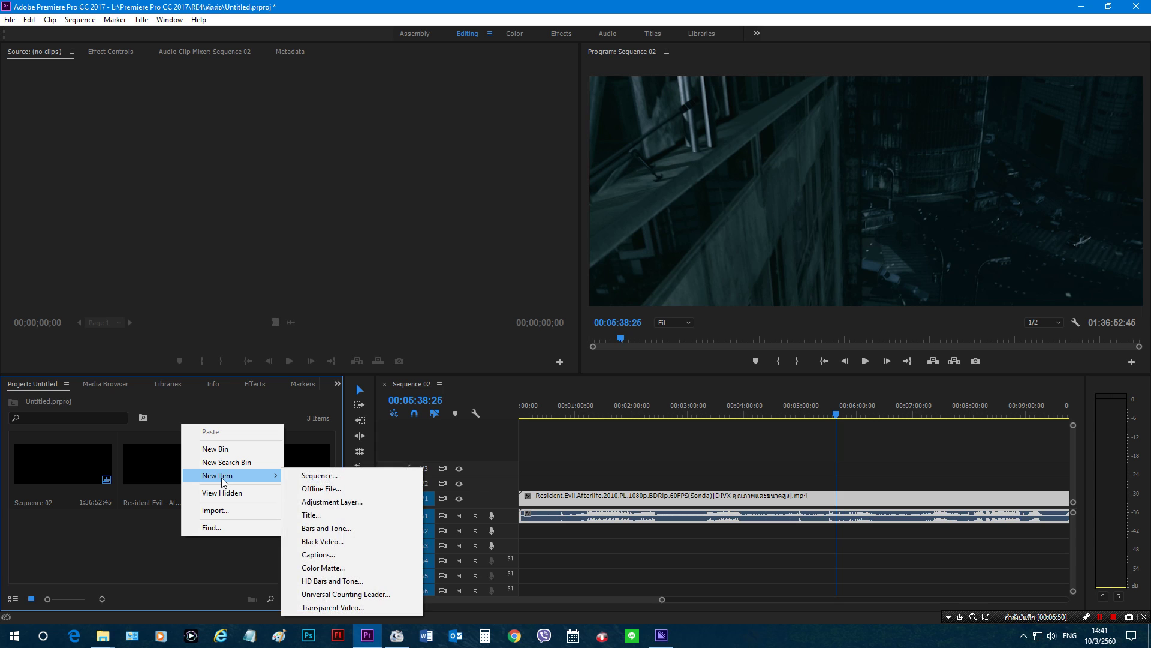
click(376, 476)
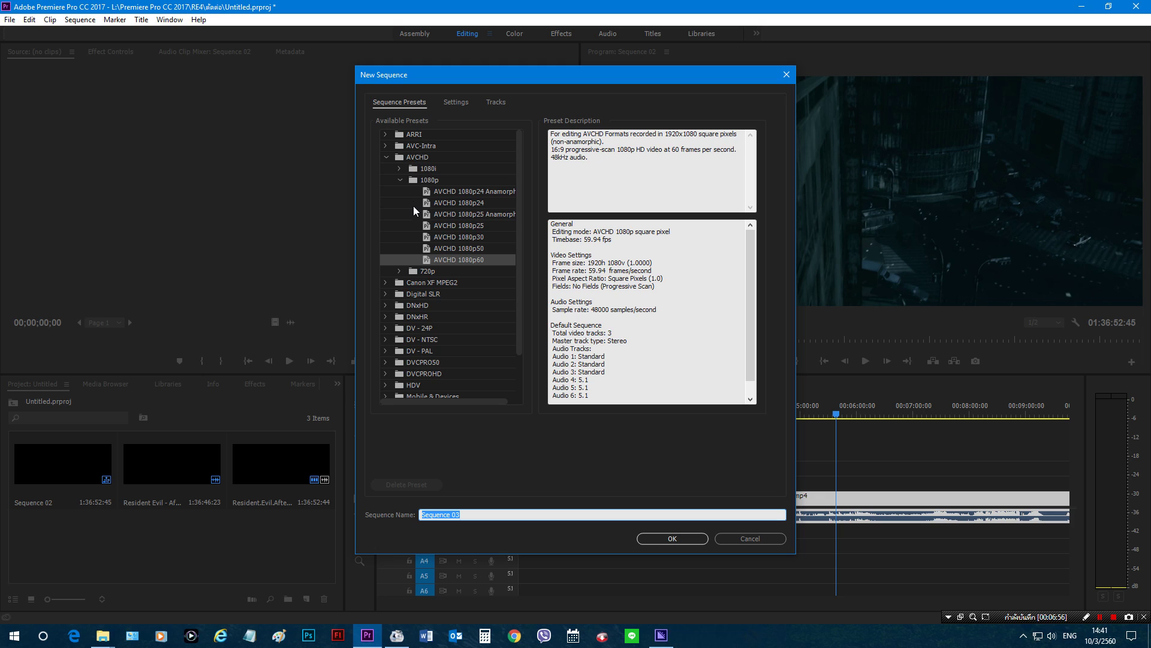
click(422, 156)
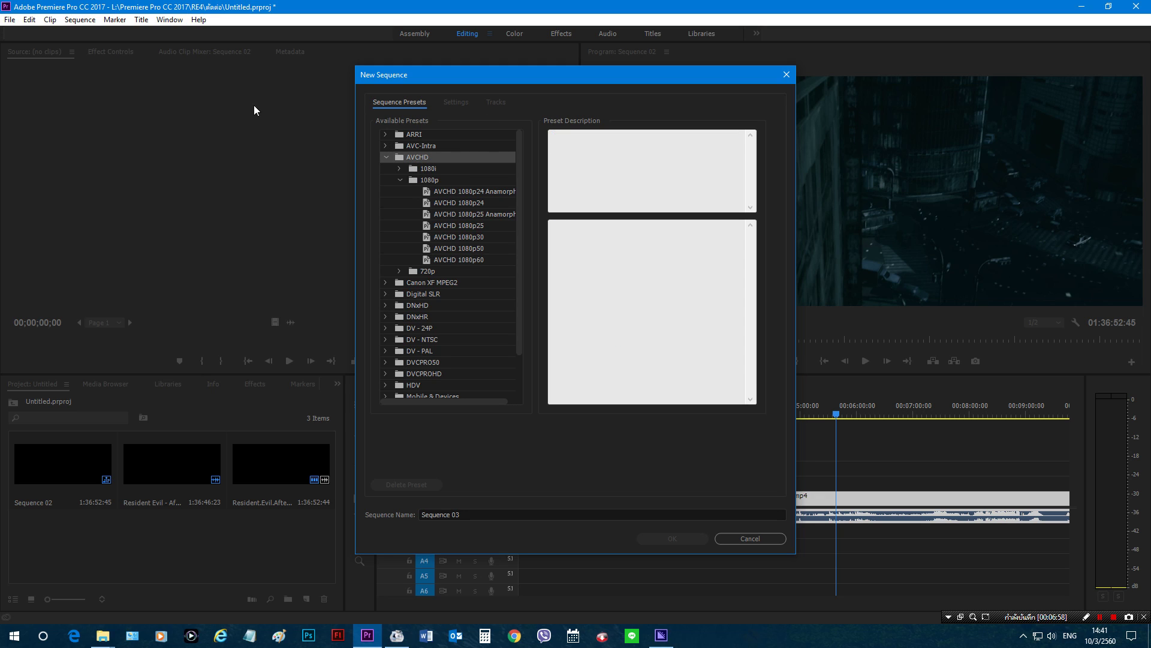
click(420, 181)
click(443, 259)
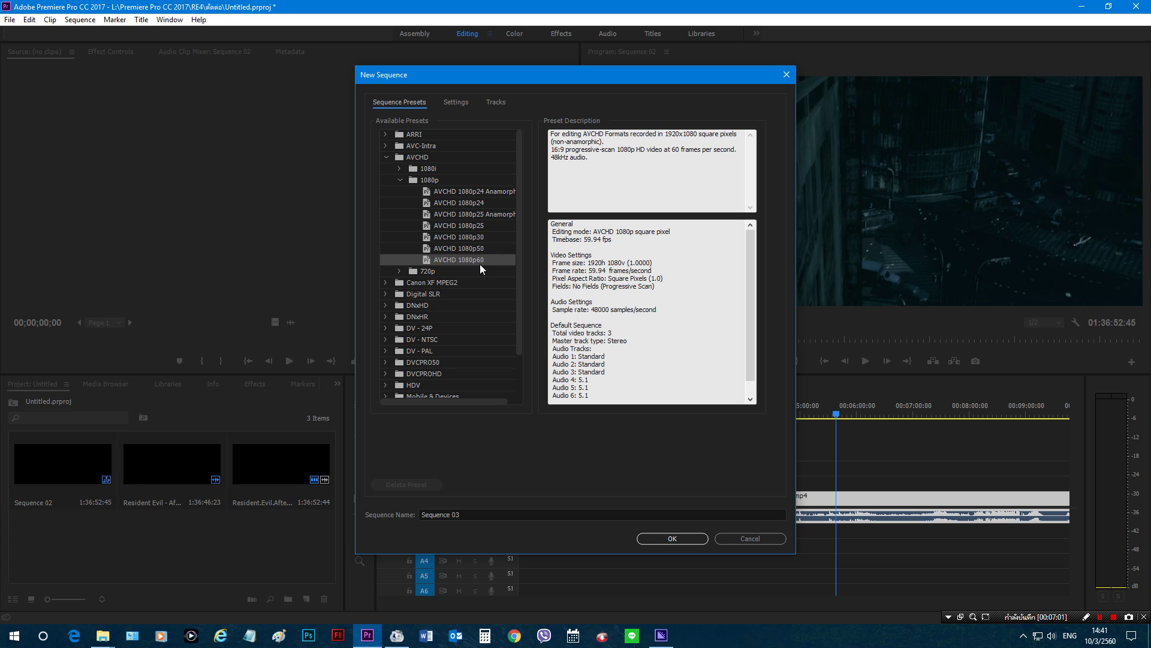
click(672, 538)
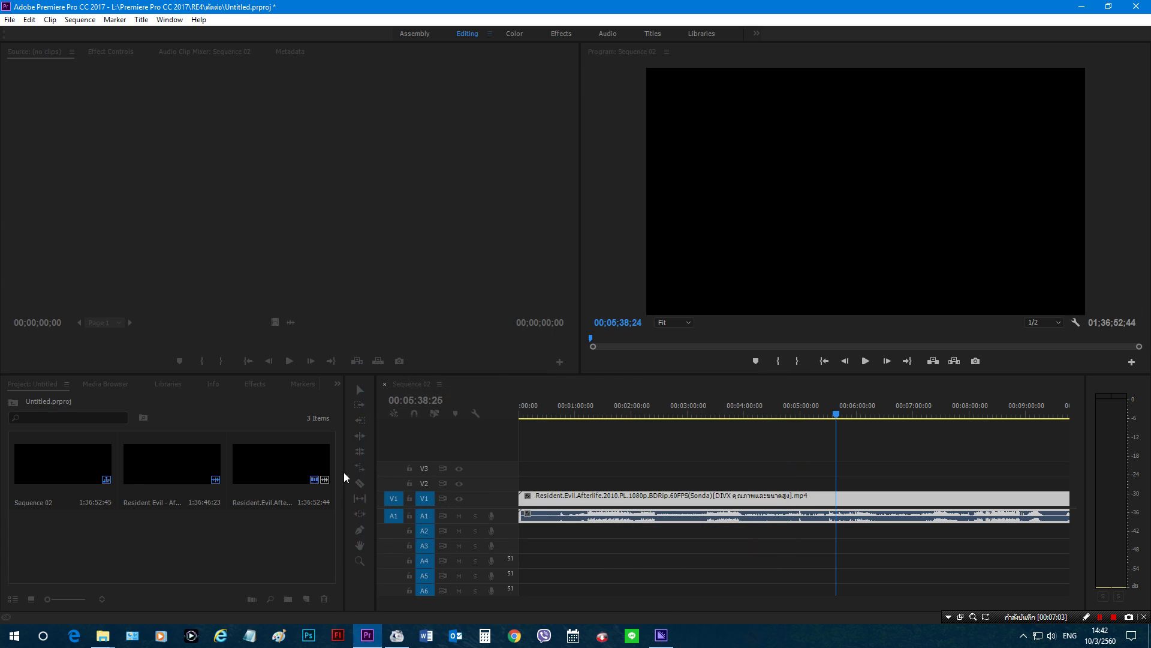
mouse_move(213, 449)
mouse_down()
mouse_move(523, 506)
mouse_move(186, 472)
mouse_up()
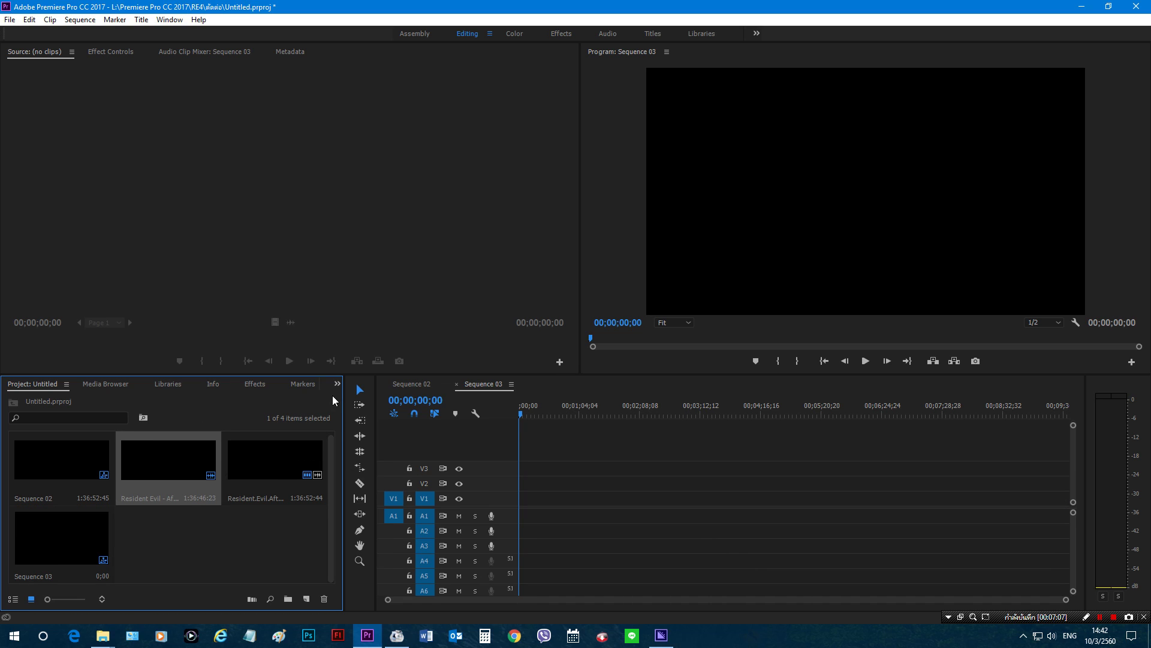
click(261, 447)
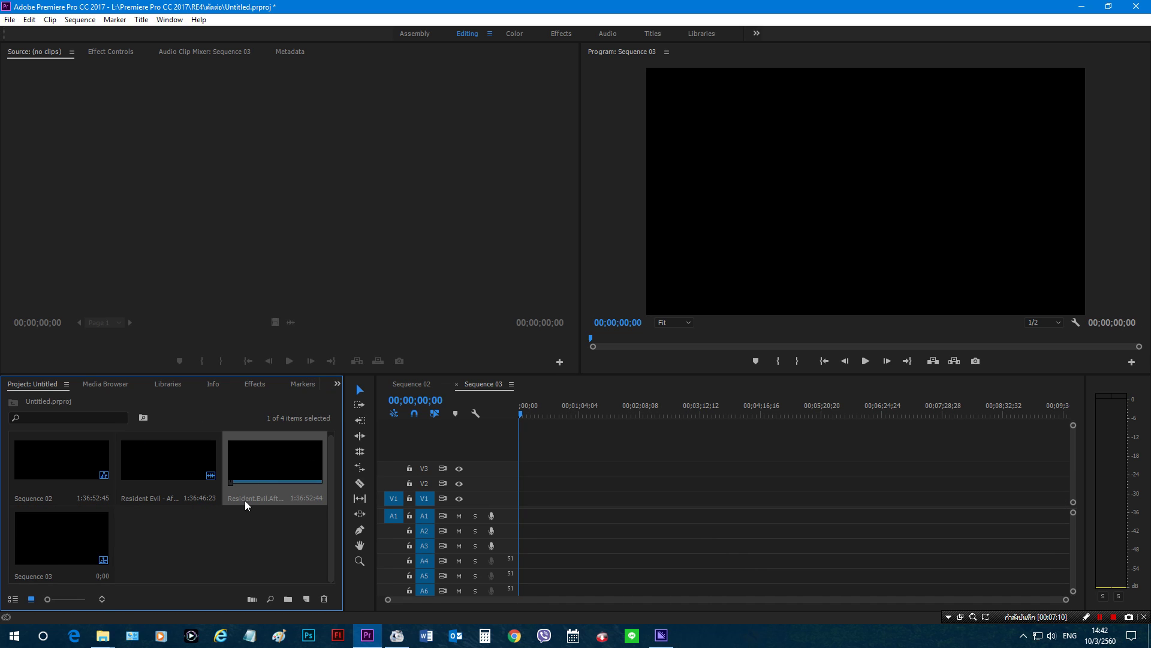
right_click(80, 537)
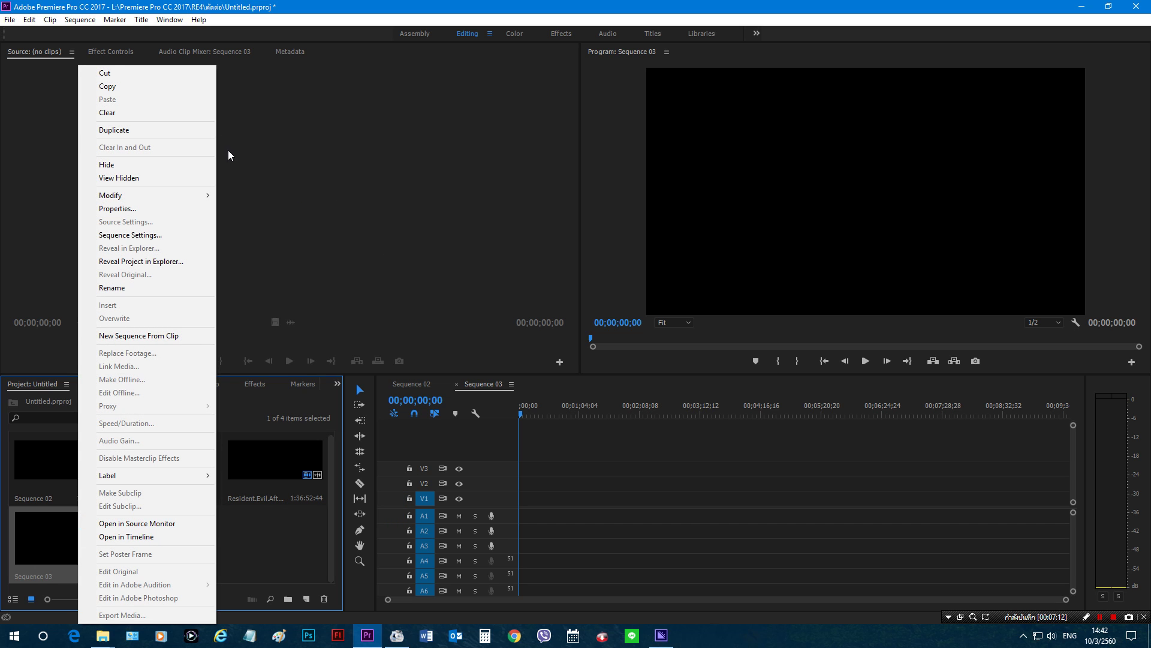
click(196, 118)
click(89, 474)
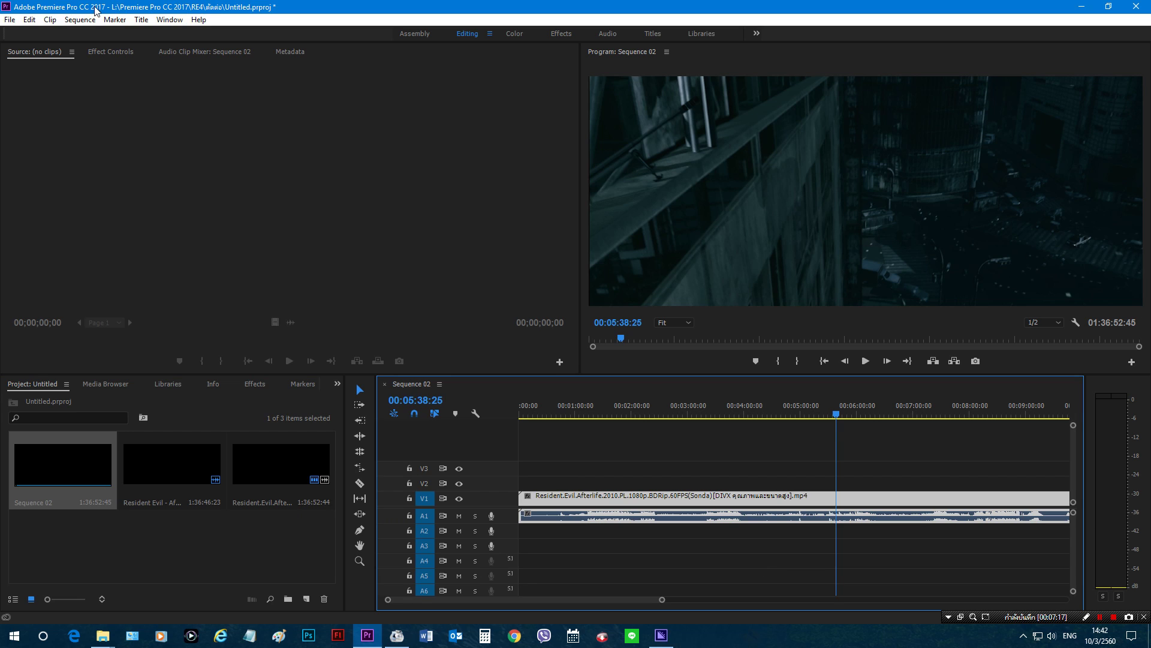
Select the Resident Evil clip on the Sequence 02 timeline and open Export Settings with Ctrl+M
click(10, 19)
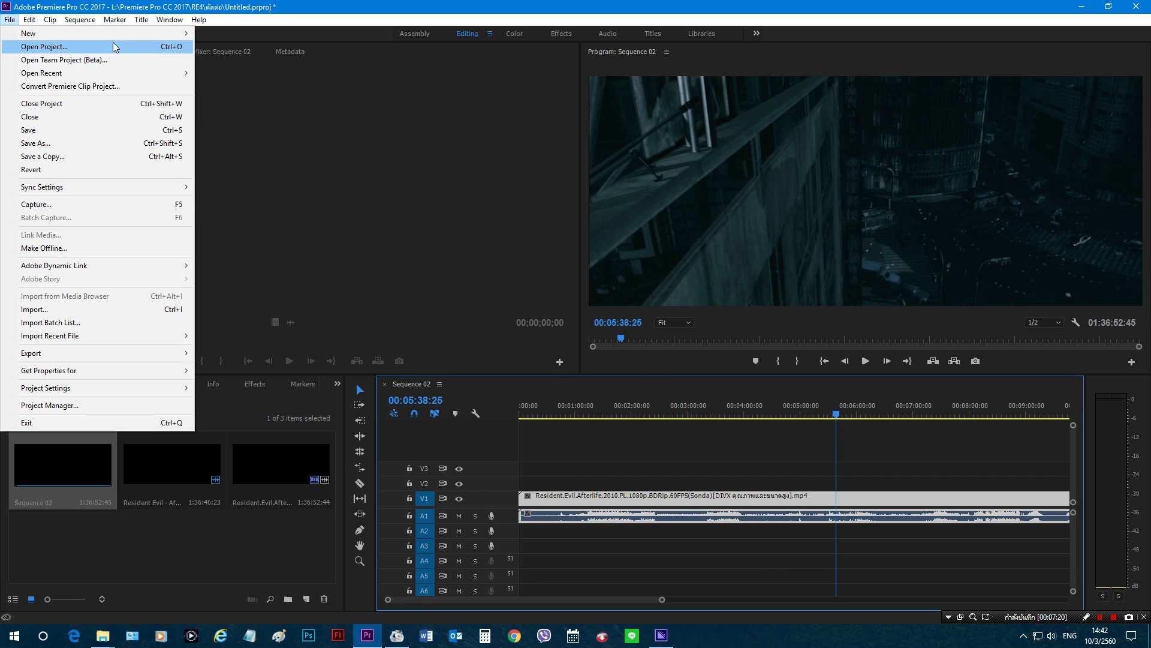
mouse_move(183, 353)
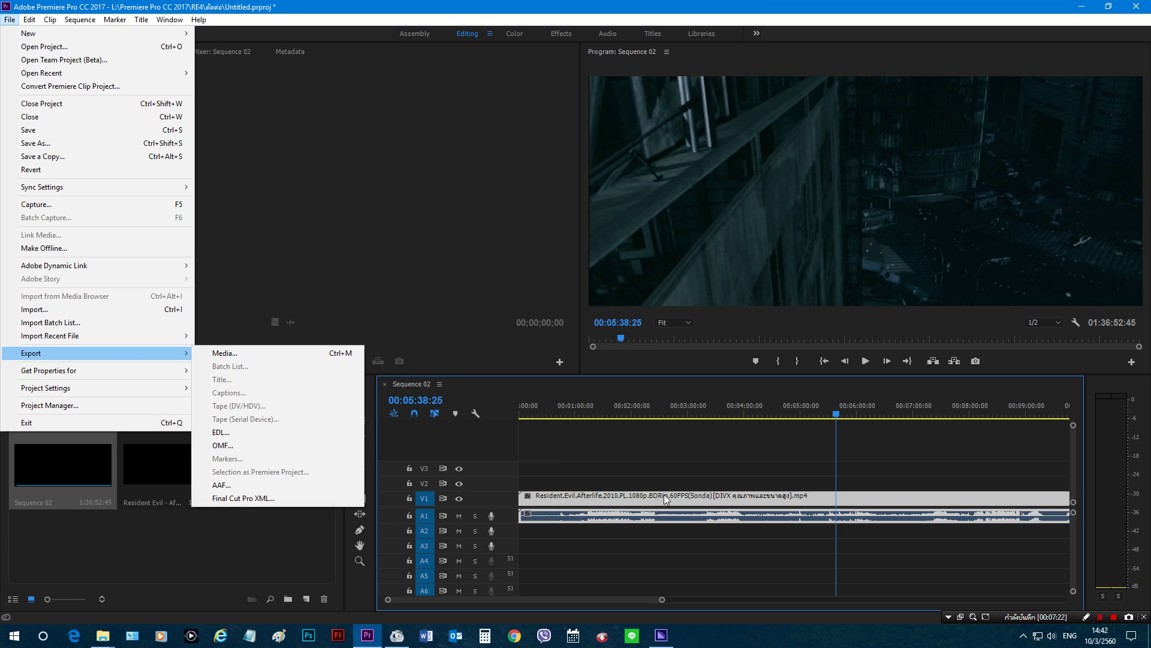
click(586, 469)
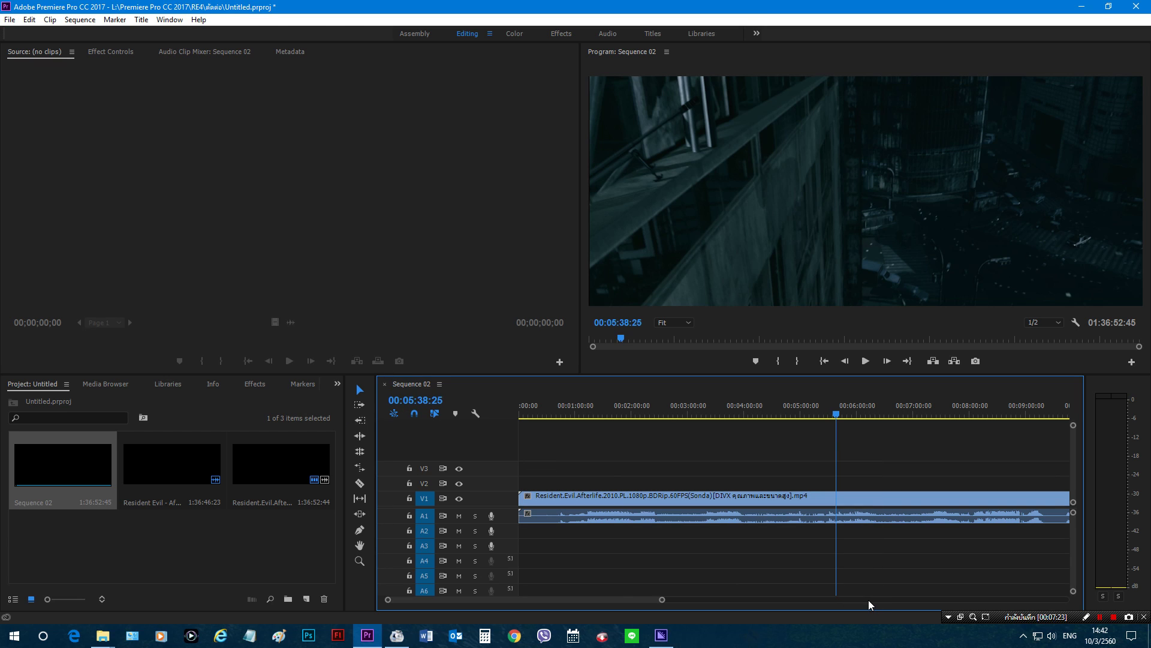
drag(626, 477, 896, 612)
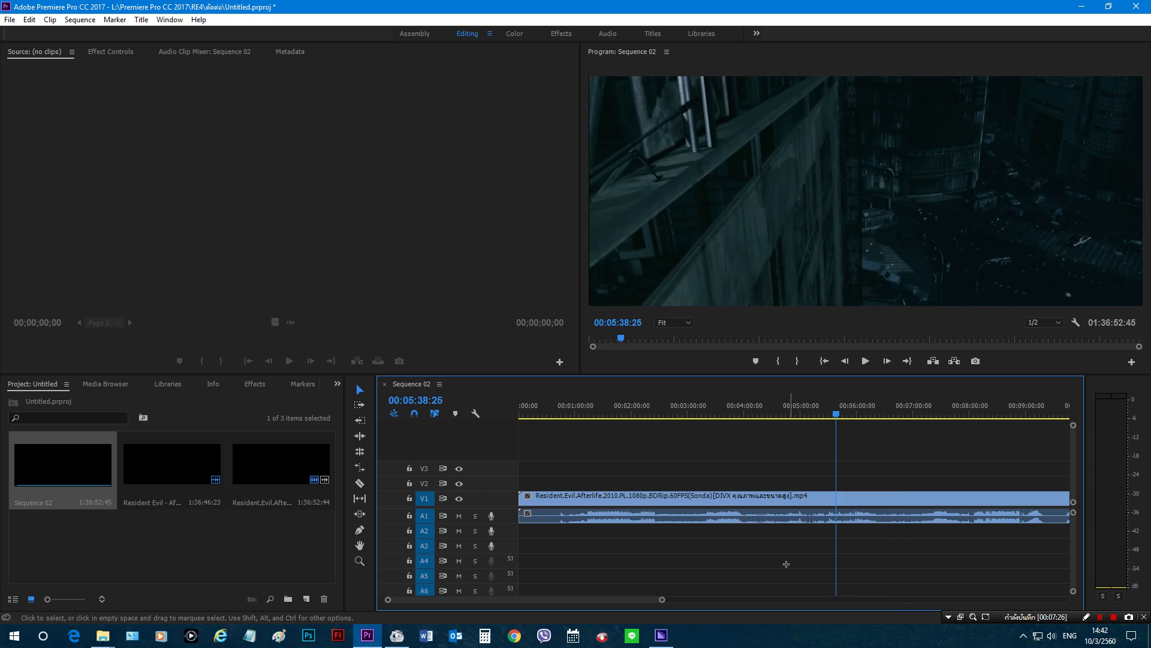
drag(790, 566, 620, 399)
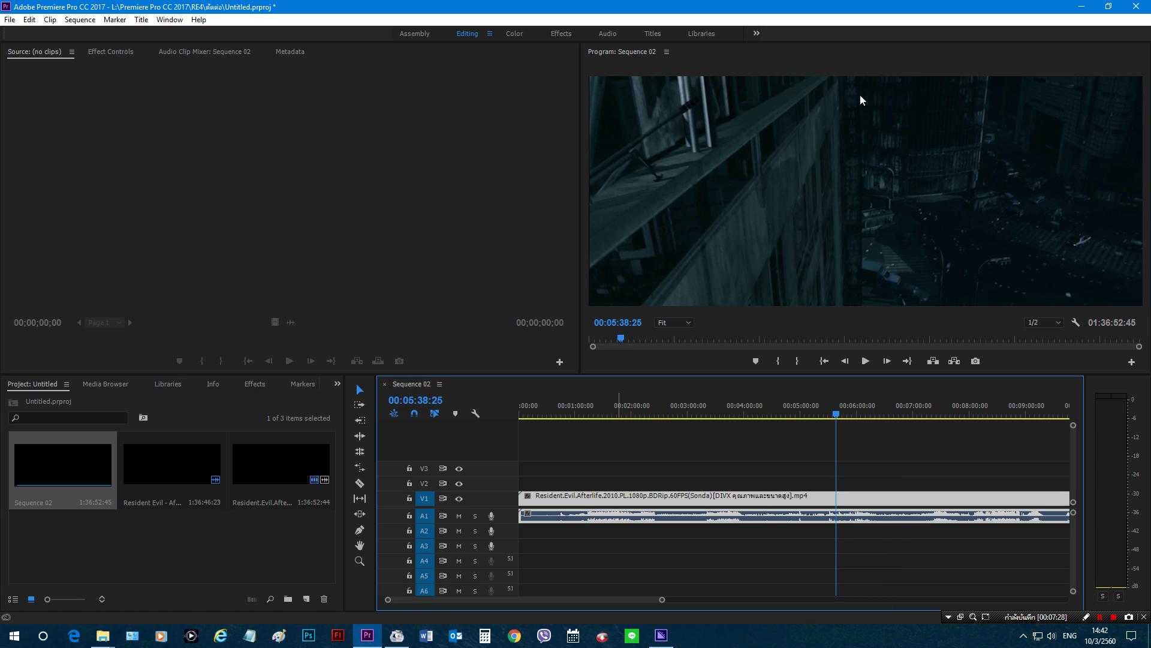
key(ctrl+m)
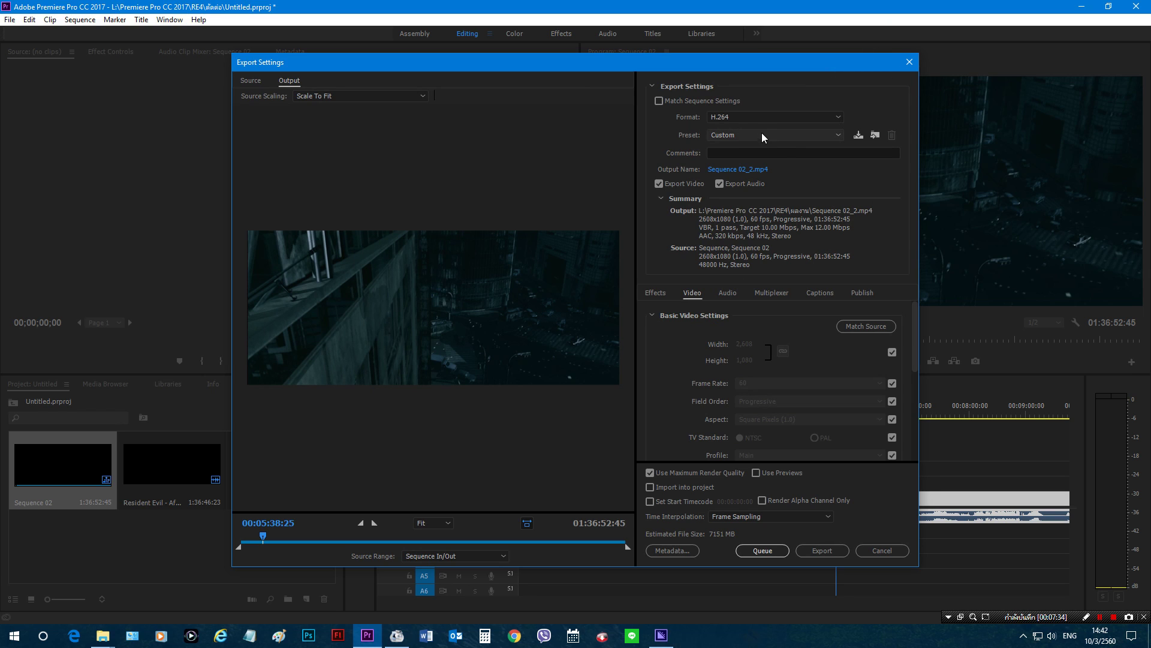
Keep Format H.264 and Preset Custom, with Use Maximum Render Quality checked
click(772, 118)
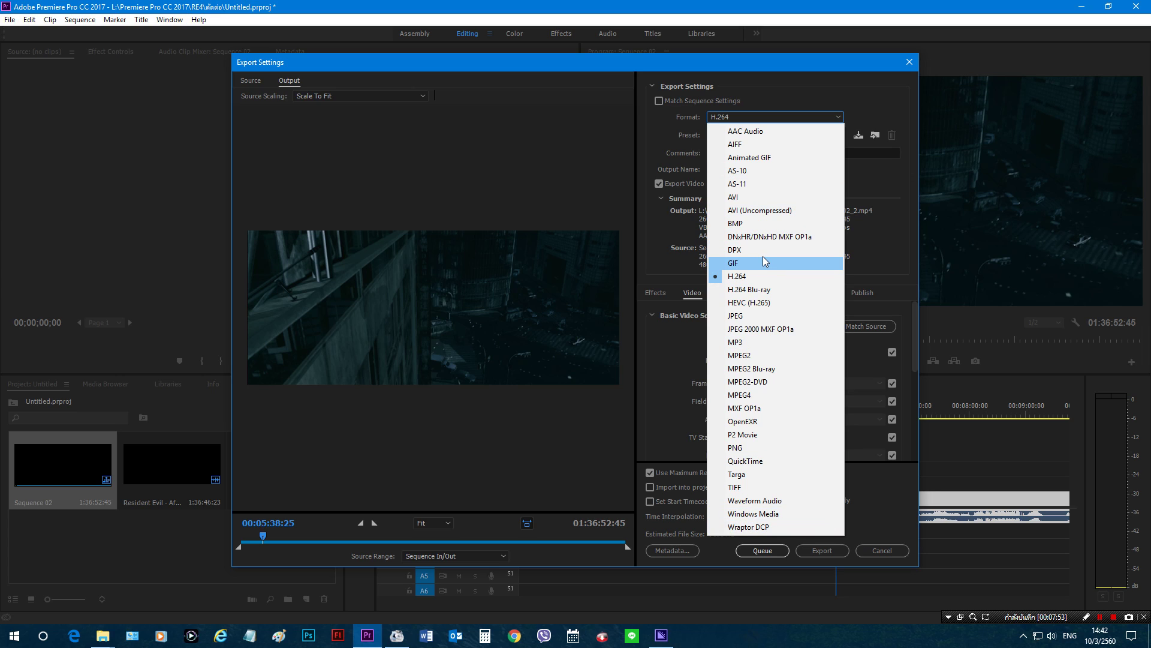
click(705, 241)
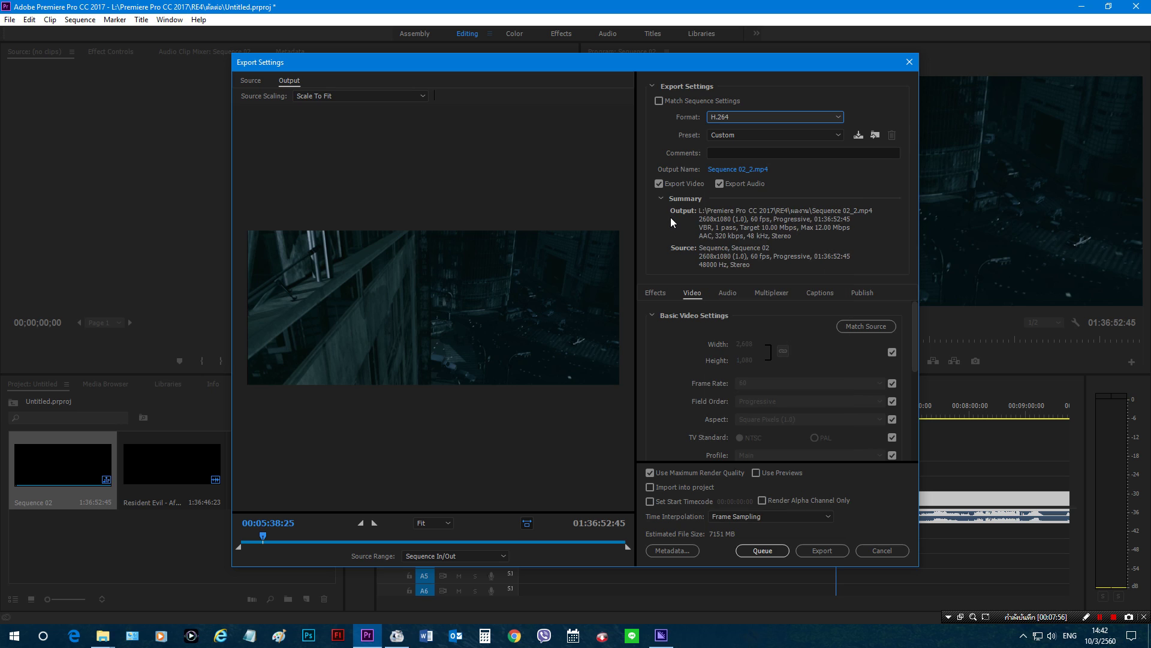
click(729, 136)
click(729, 135)
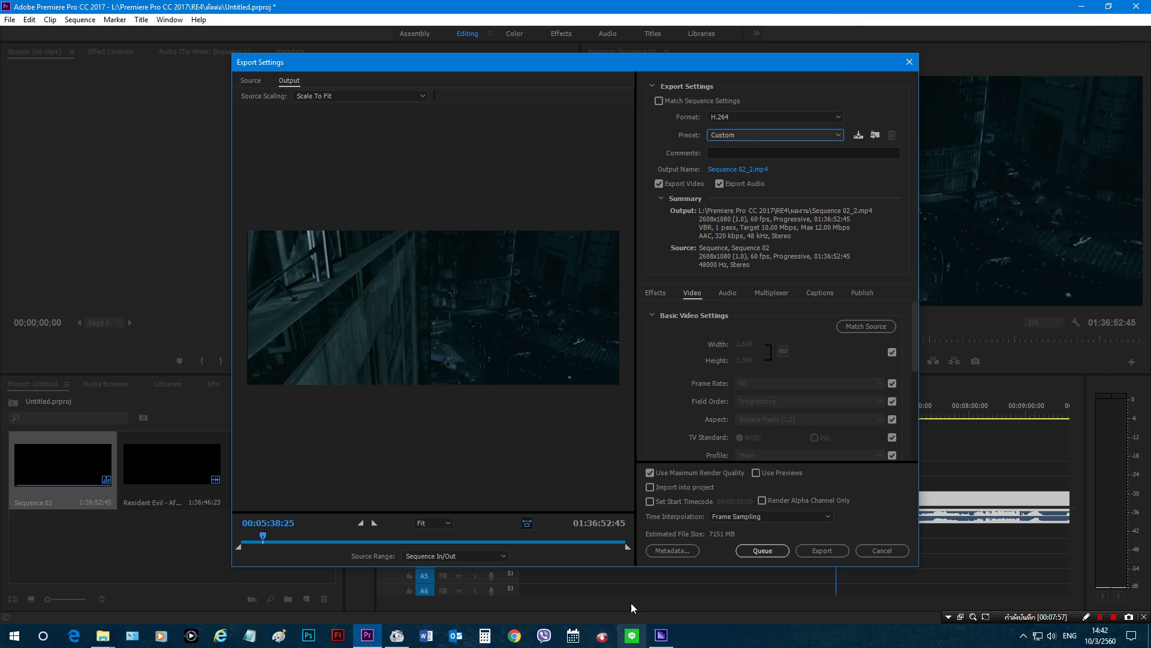
click(650, 472)
click(650, 472)
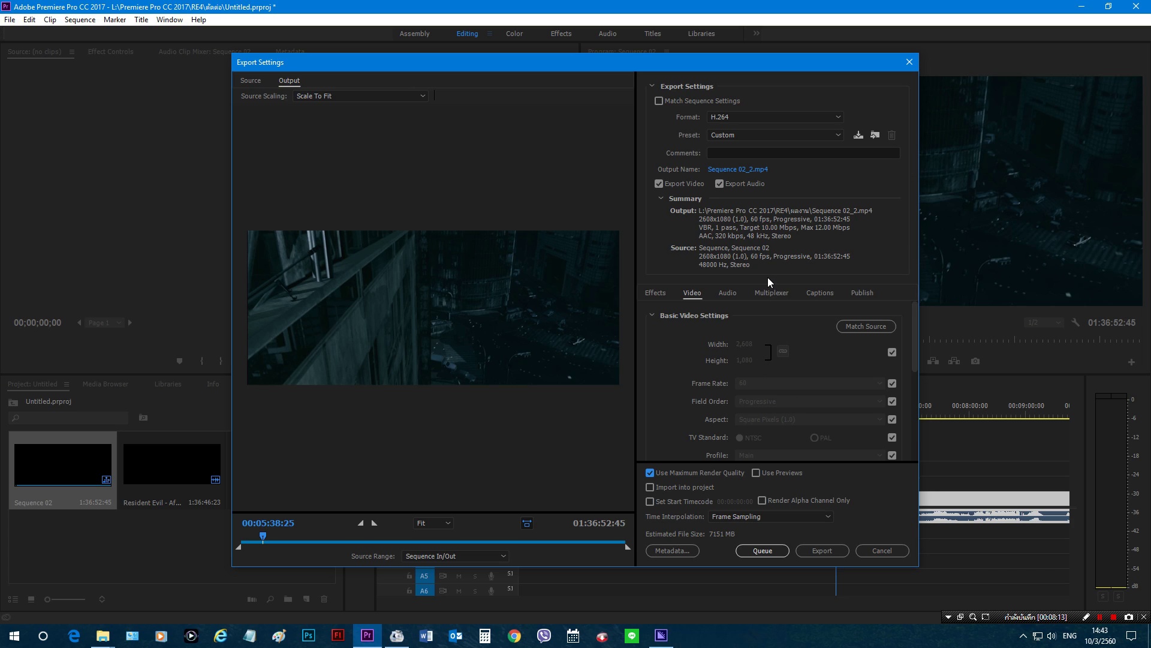
Check the output file location, keeping the existing output name, and review the export settings
click(737, 169)
click(793, 80)
click(731, 169)
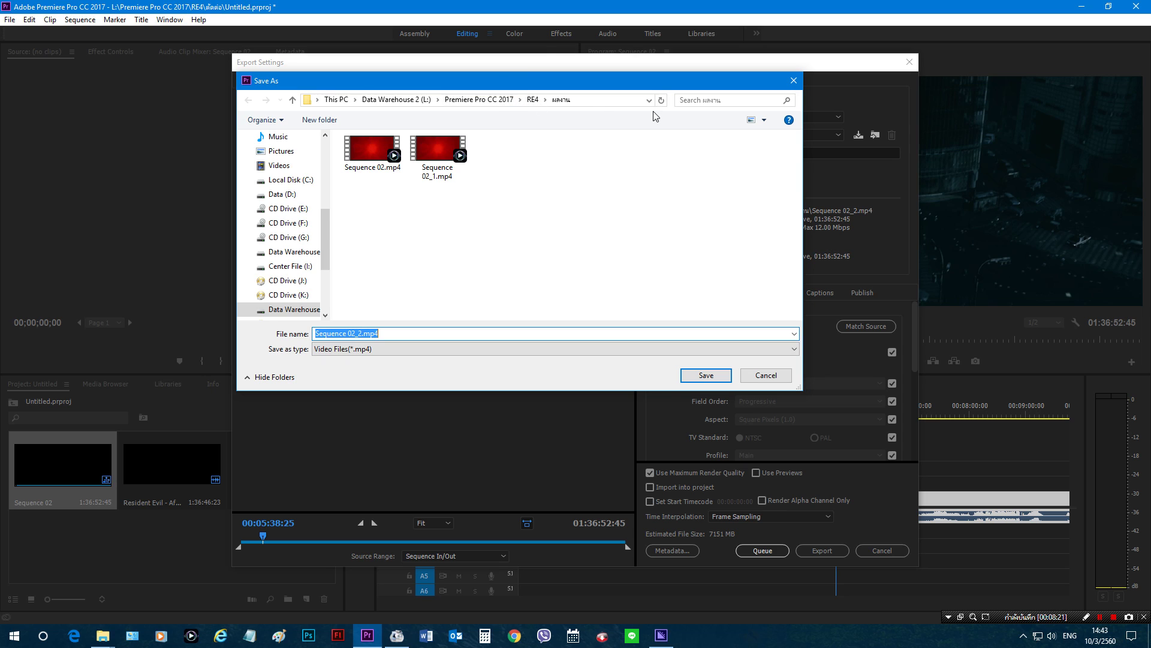
click(790, 82)
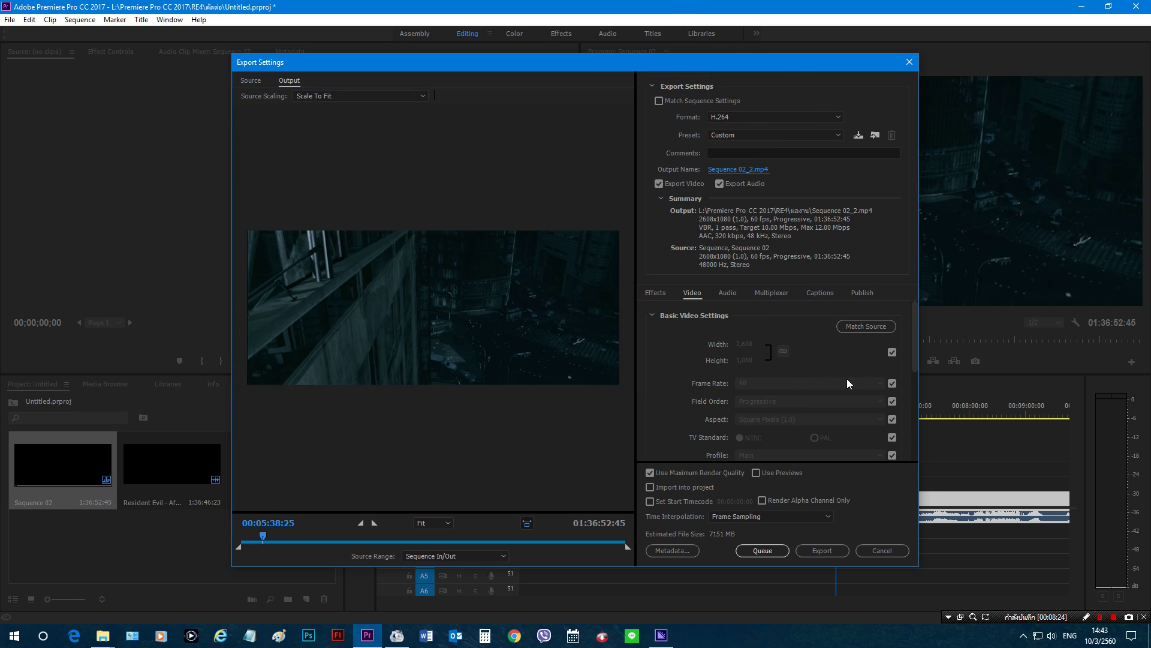
scroll(851, 381, down, 4)
scroll(858, 382, up, 3)
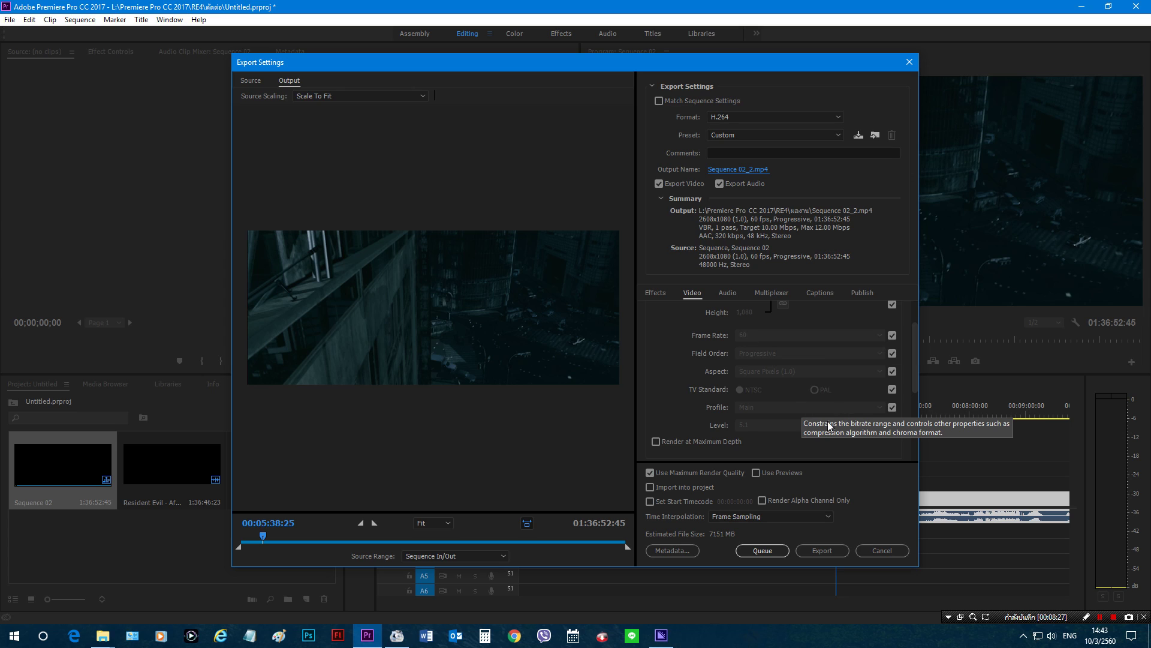
scroll(812, 422, up, 2)
scroll(854, 355, down, 2)
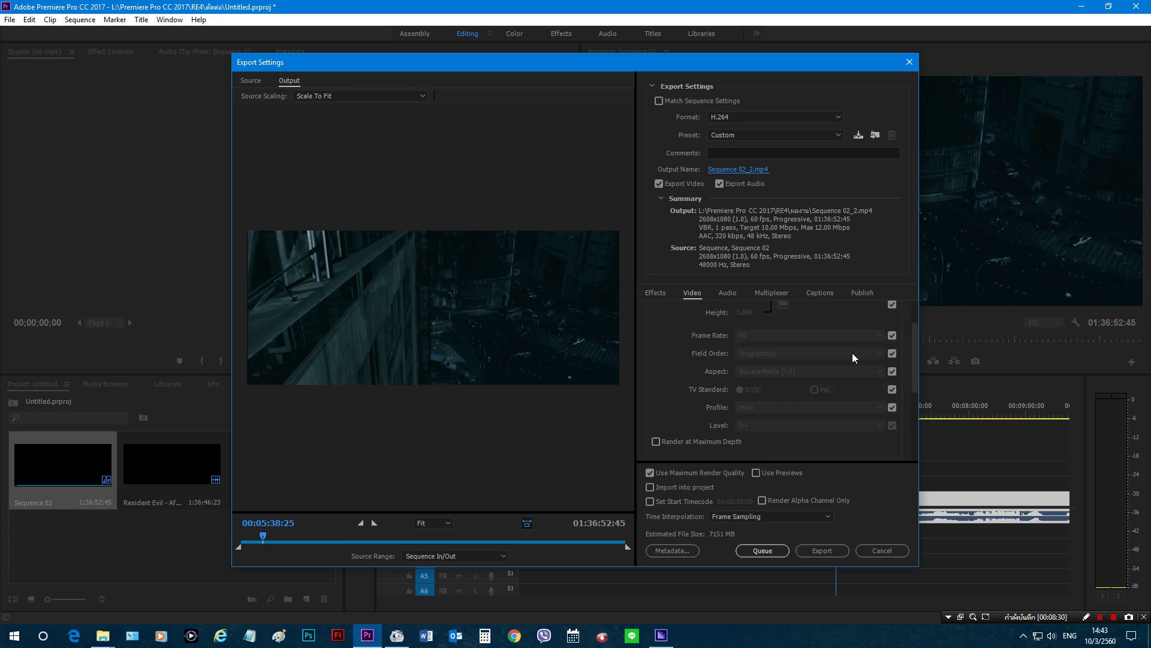
scroll(851, 353, up, 1)
scroll(794, 325, up, 2)
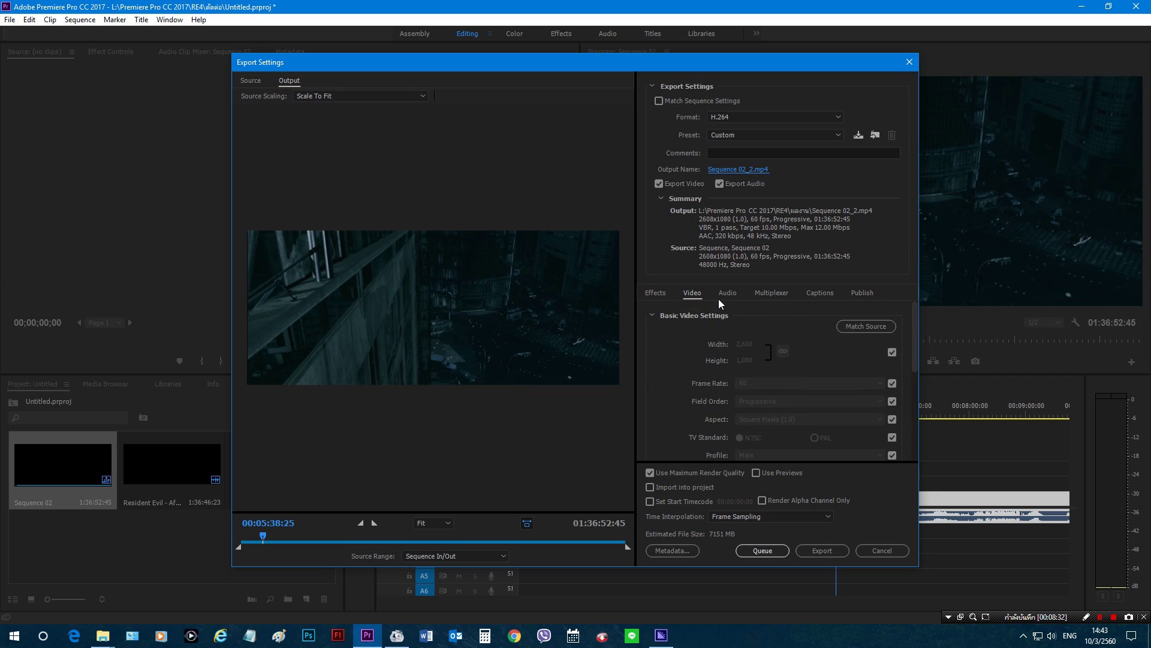
Set the audio to Stereo channels, High quality and 320 kbps bitrate
click(720, 296)
scroll(839, 381, down, 3)
click(753, 327)
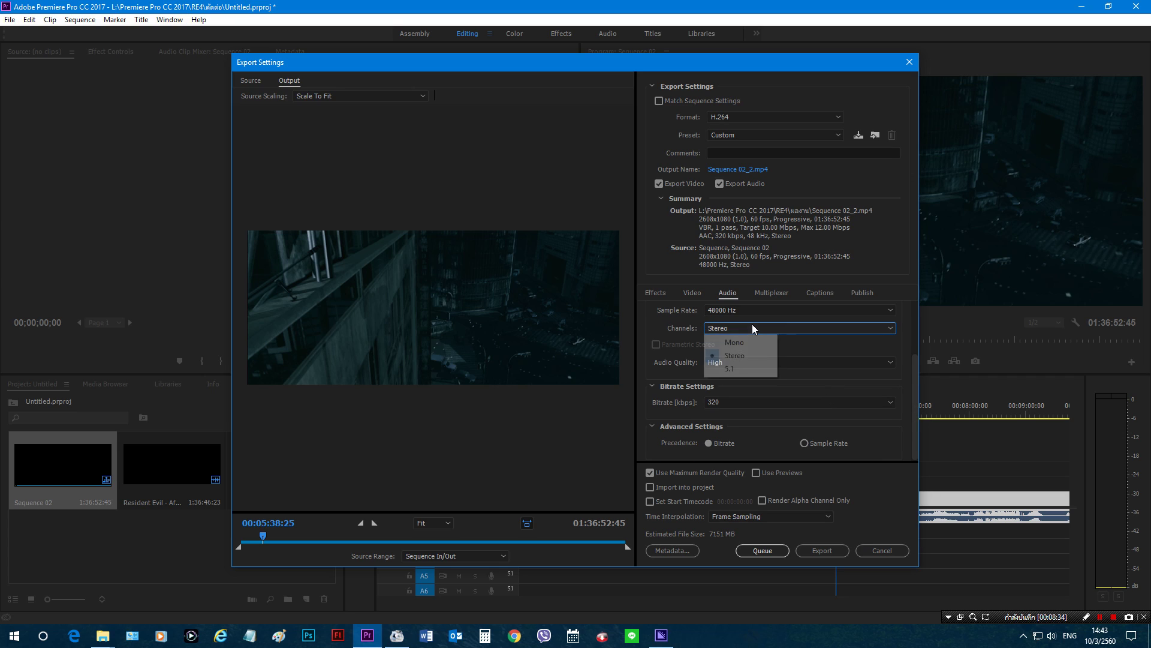
click(894, 342)
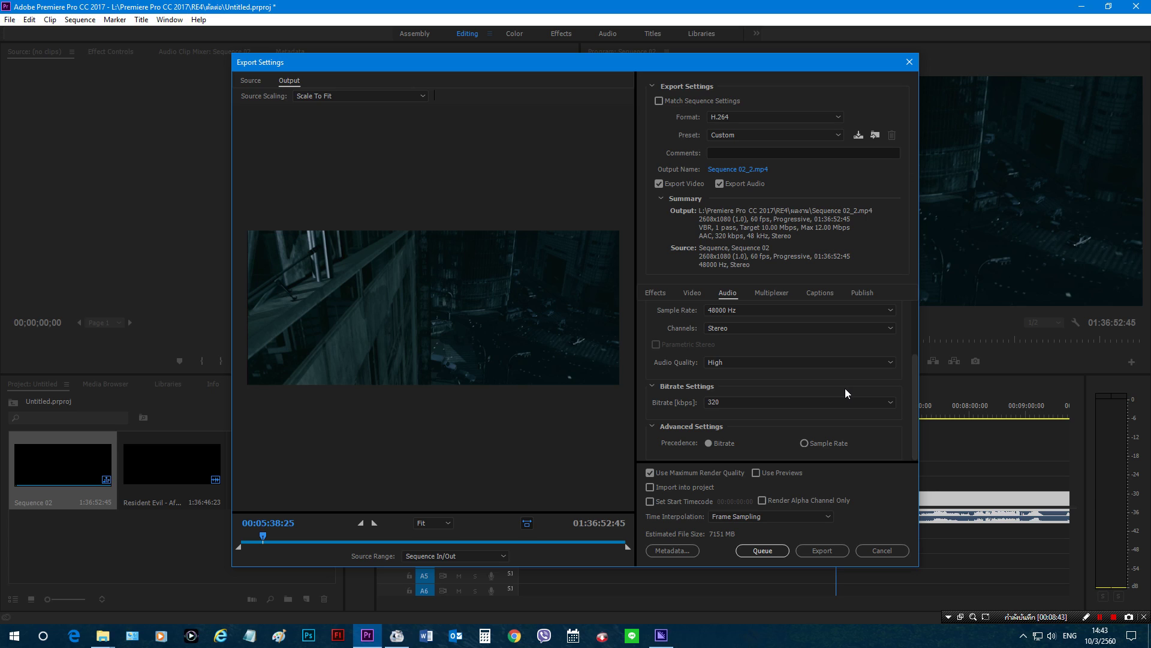
click(759, 362)
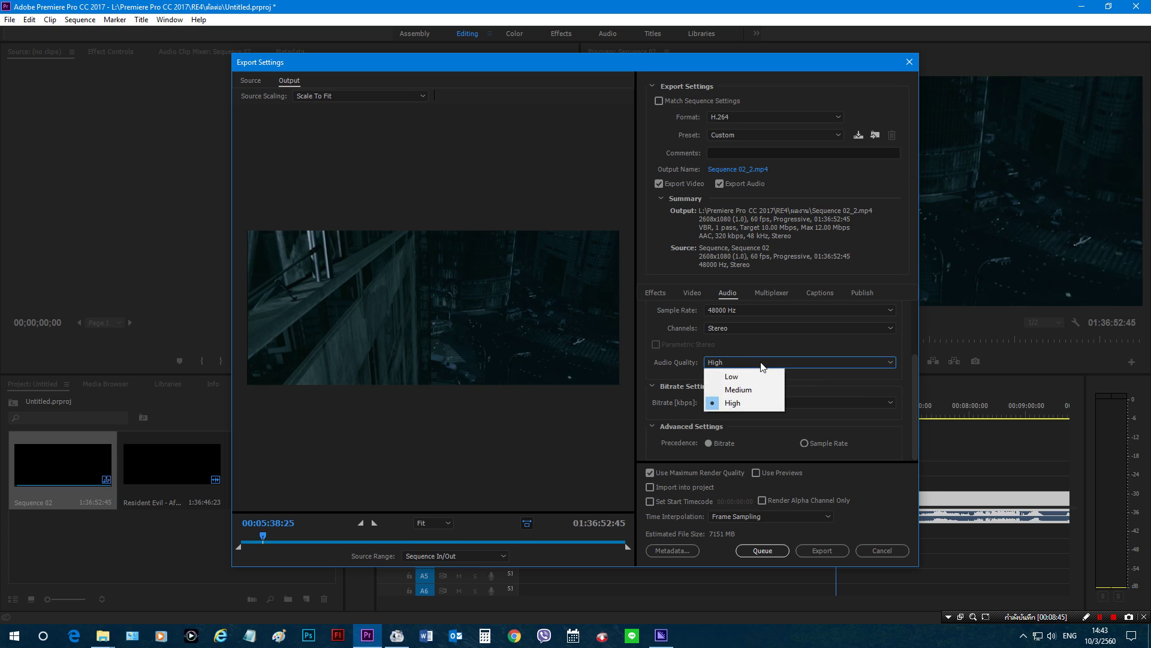
click(747, 402)
click(826, 404)
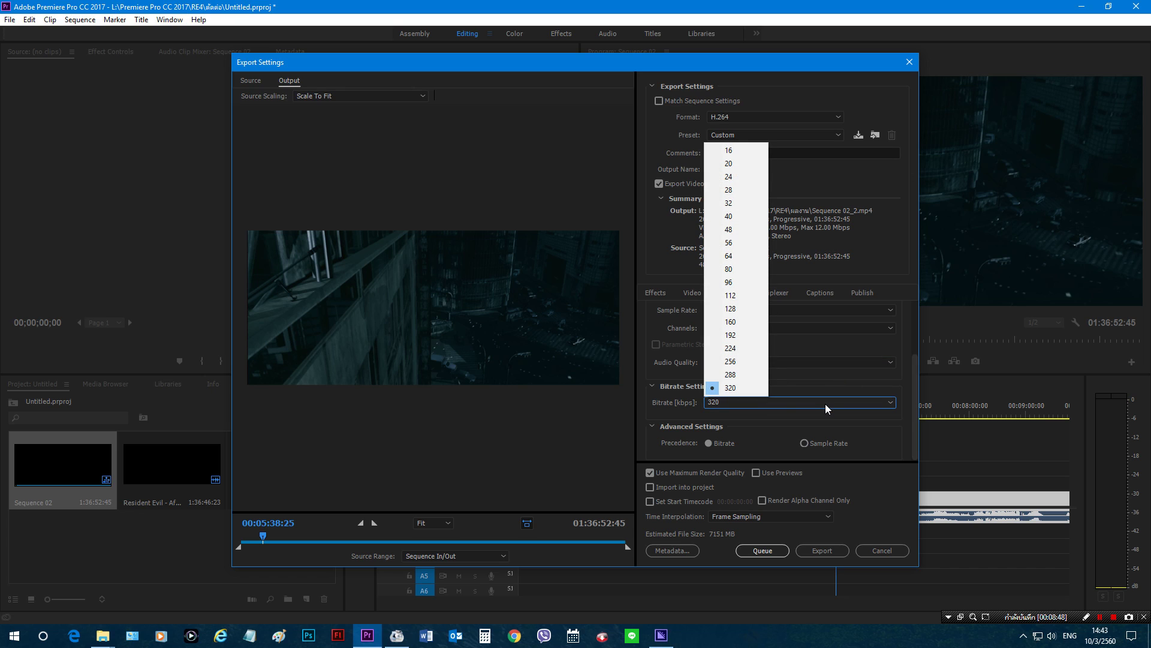
click(831, 381)
Confirm 48000 Hz sample rate, AAC codec and an MP4 multiplexer container
scroll(834, 383, up, 3)
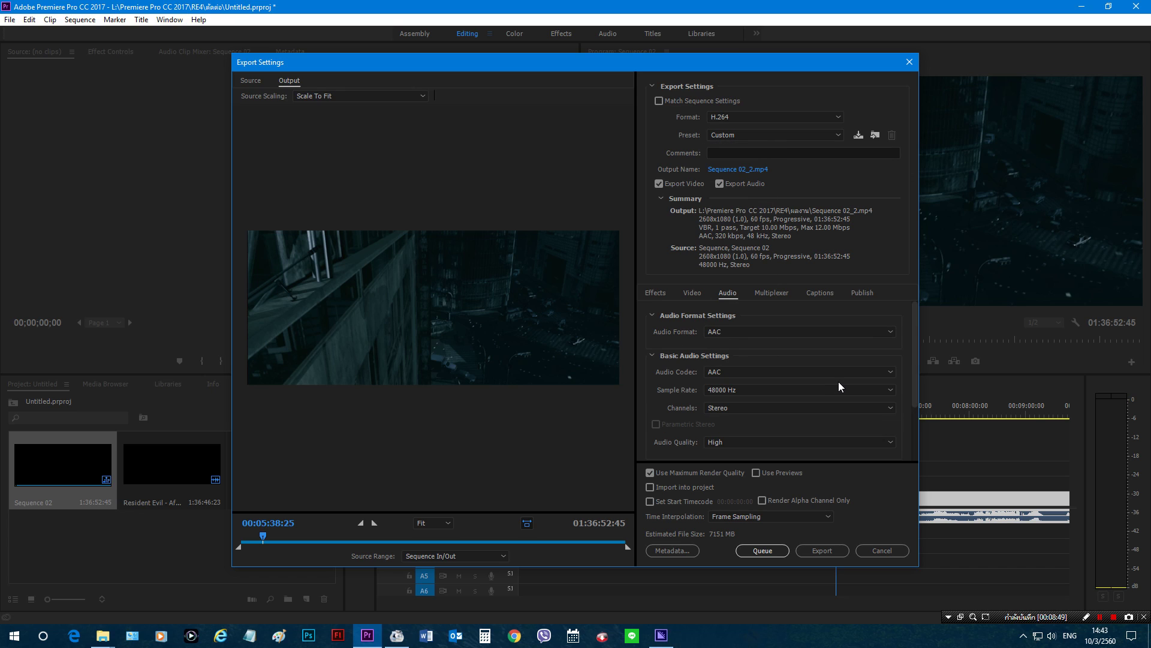
click(792, 393)
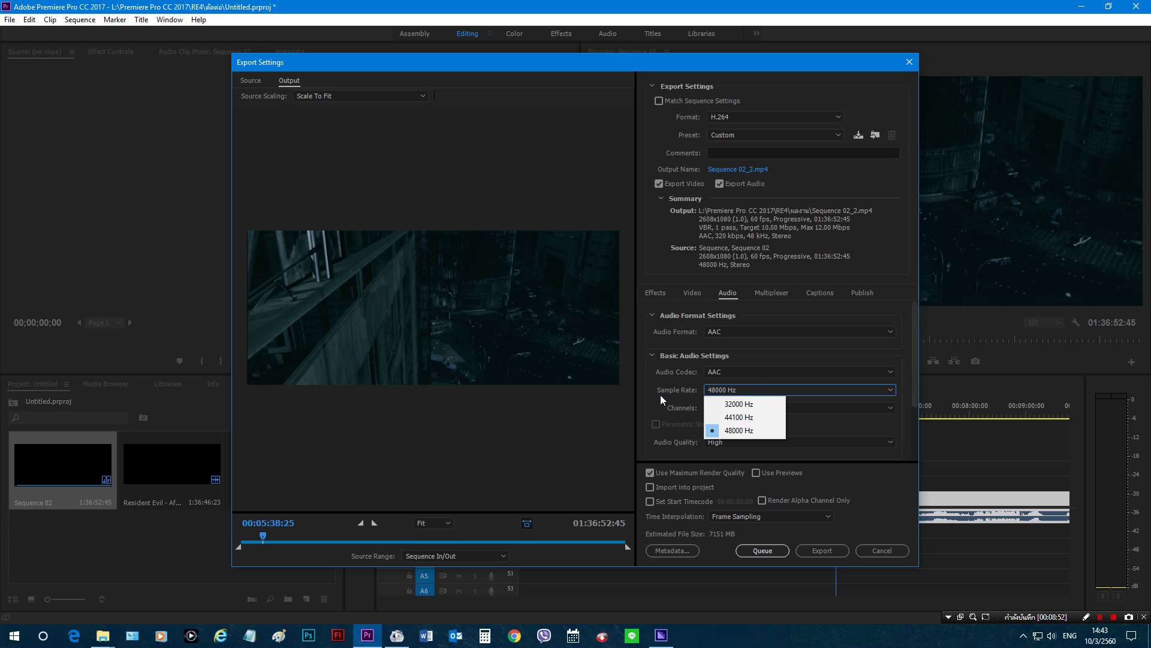
click(784, 372)
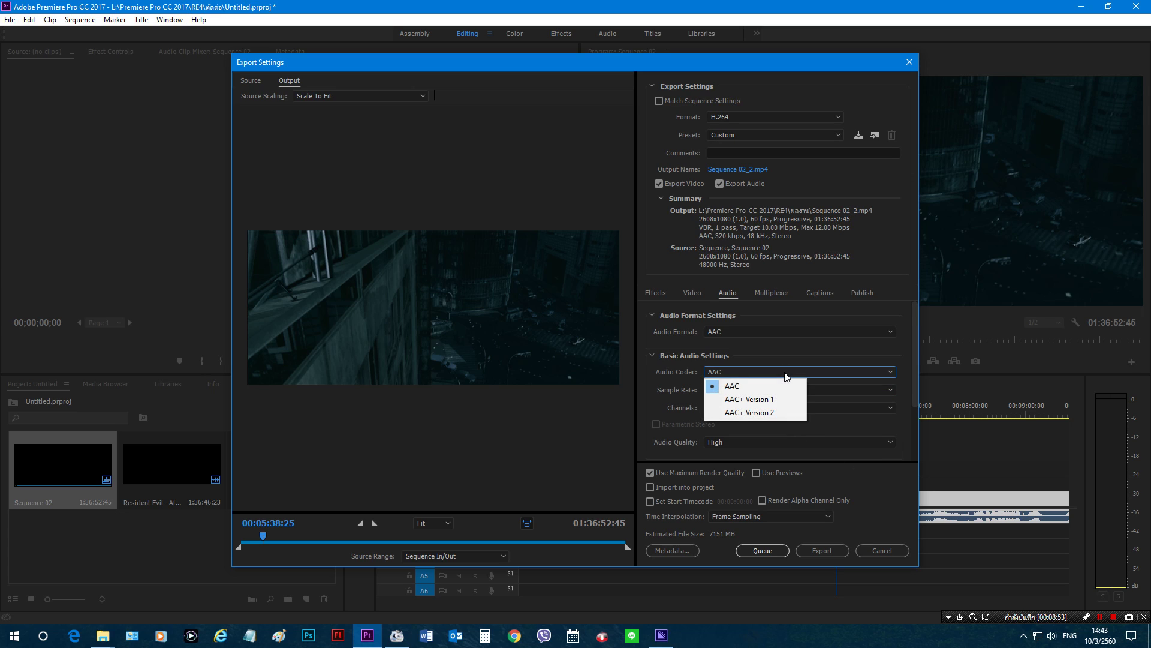
click(809, 355)
click(771, 294)
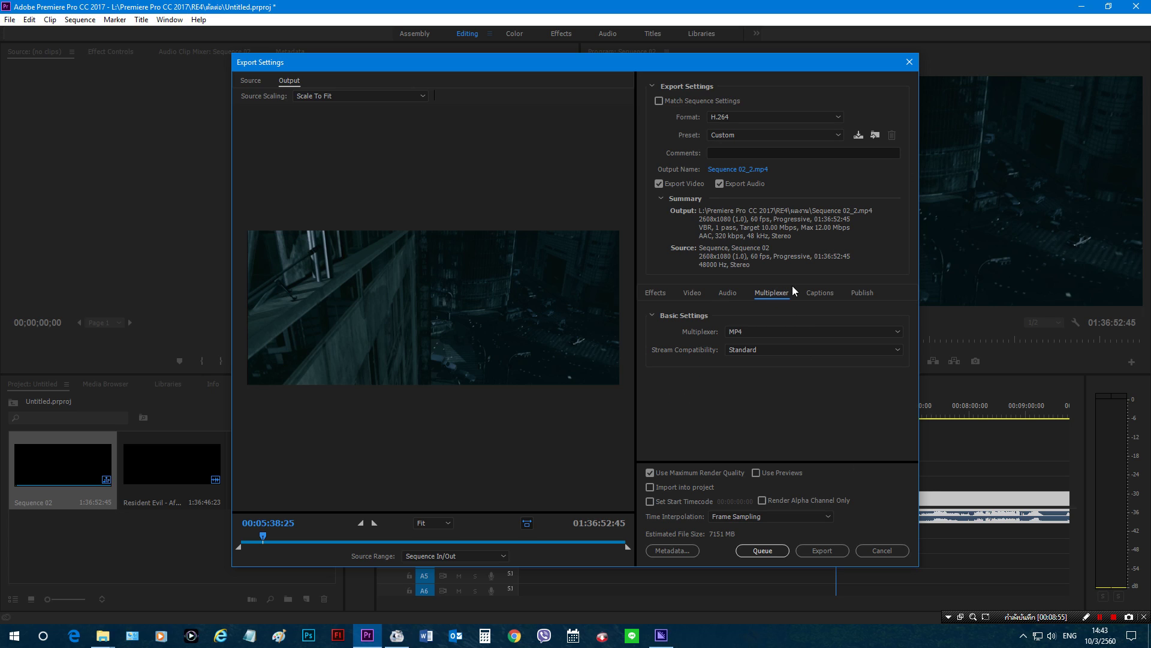
click(896, 333)
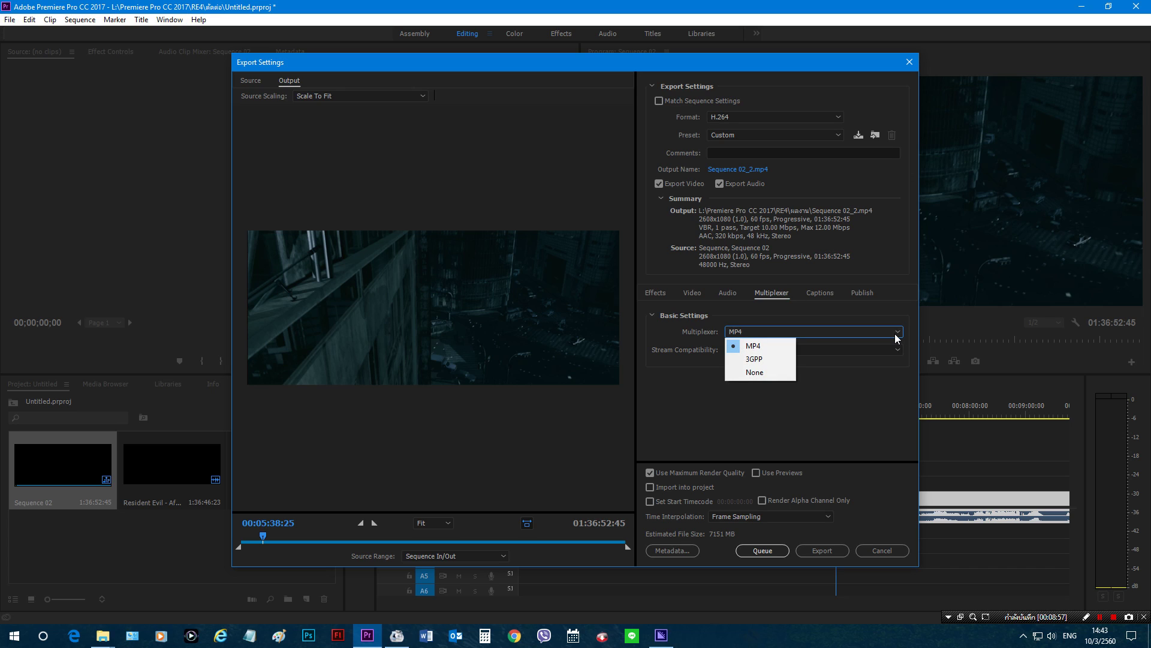
click(824, 391)
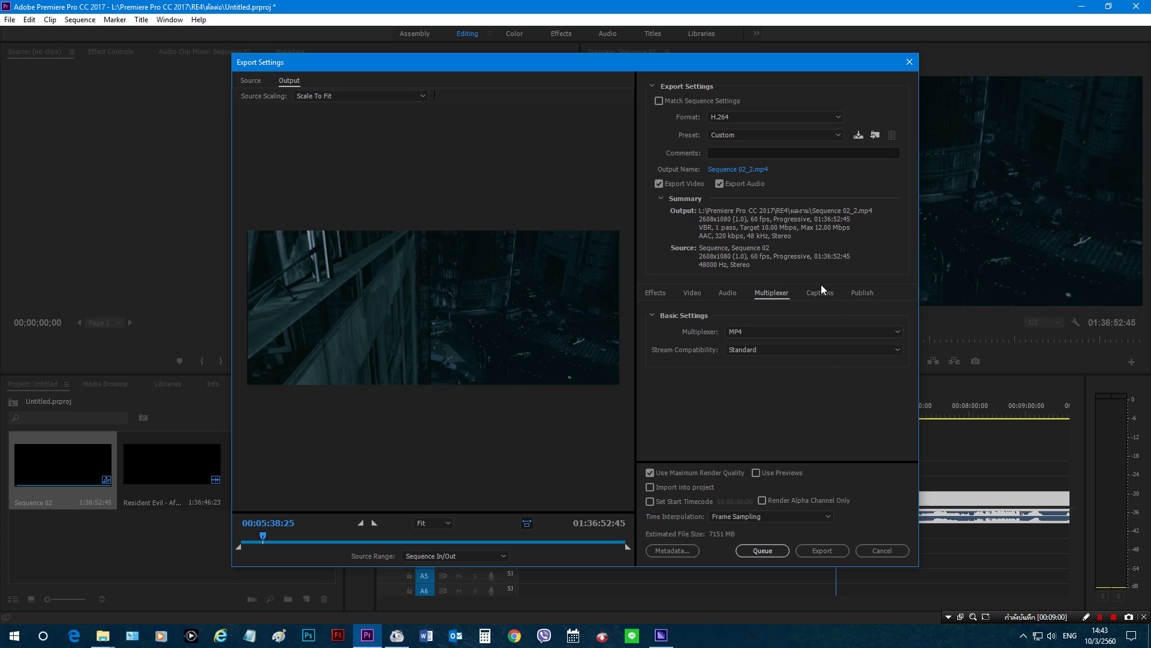
click(727, 293)
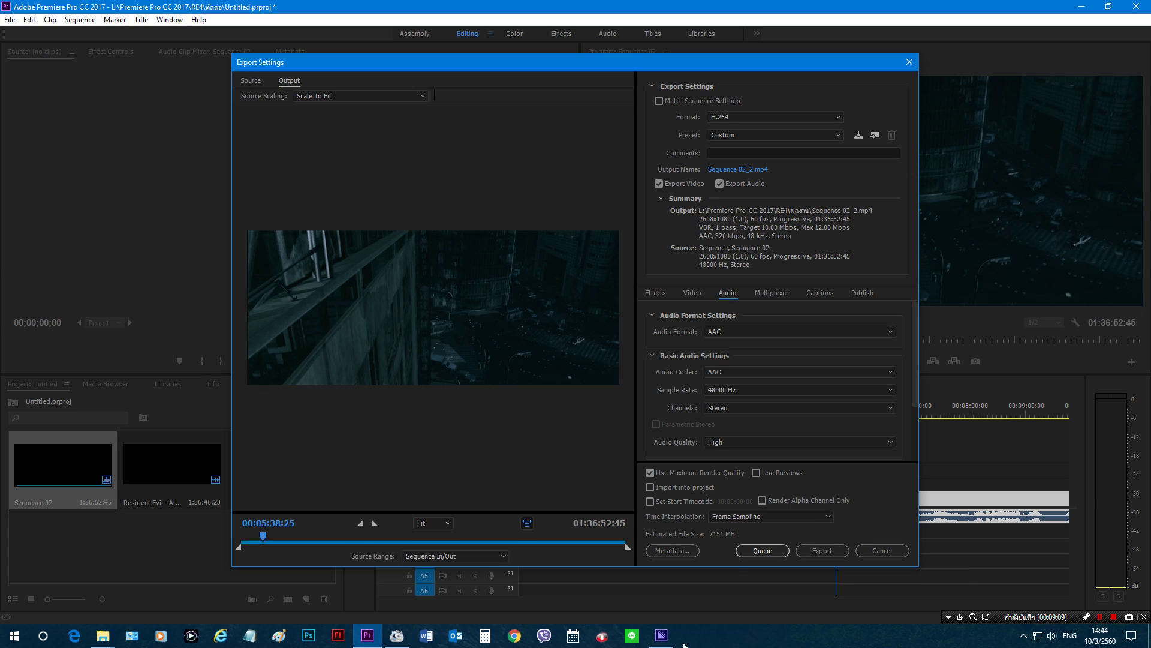
Cancel Export Settings, then bring Media Encoder to the front and maximize it
mouse_move(661, 636)
click(902, 554)
click(1083, 5)
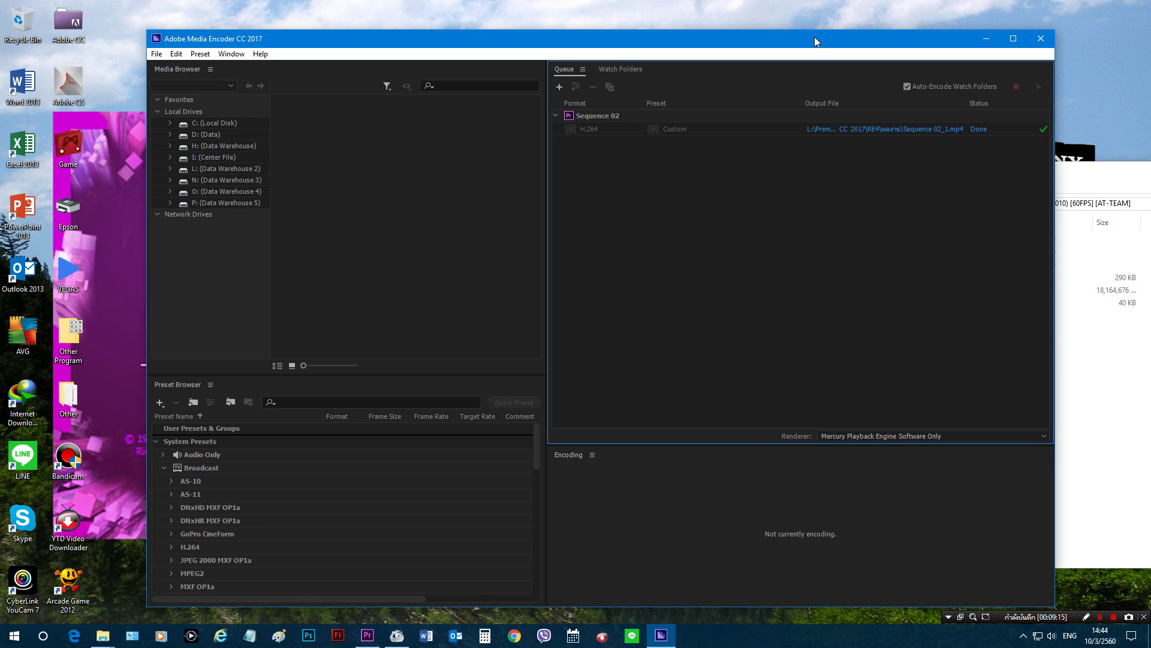
double_click(814, 37)
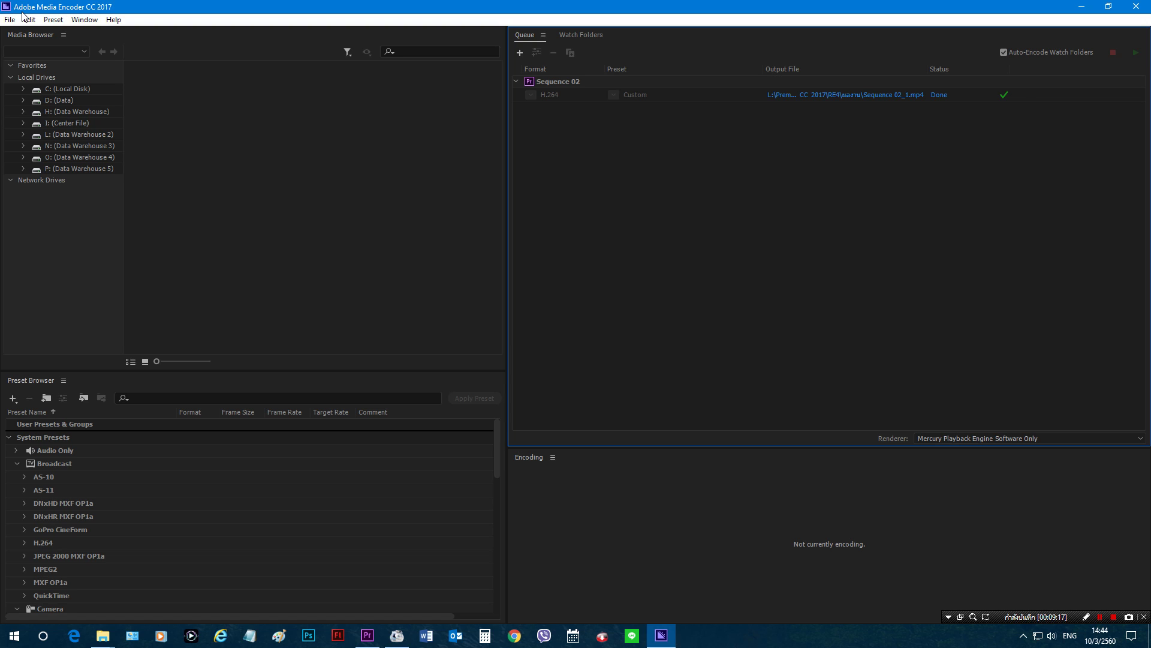
Select the Sequence 02 H.264 job and set the renderer to Mercury Playback Engine GPU Acceleration (CUDA)
click(743, 81)
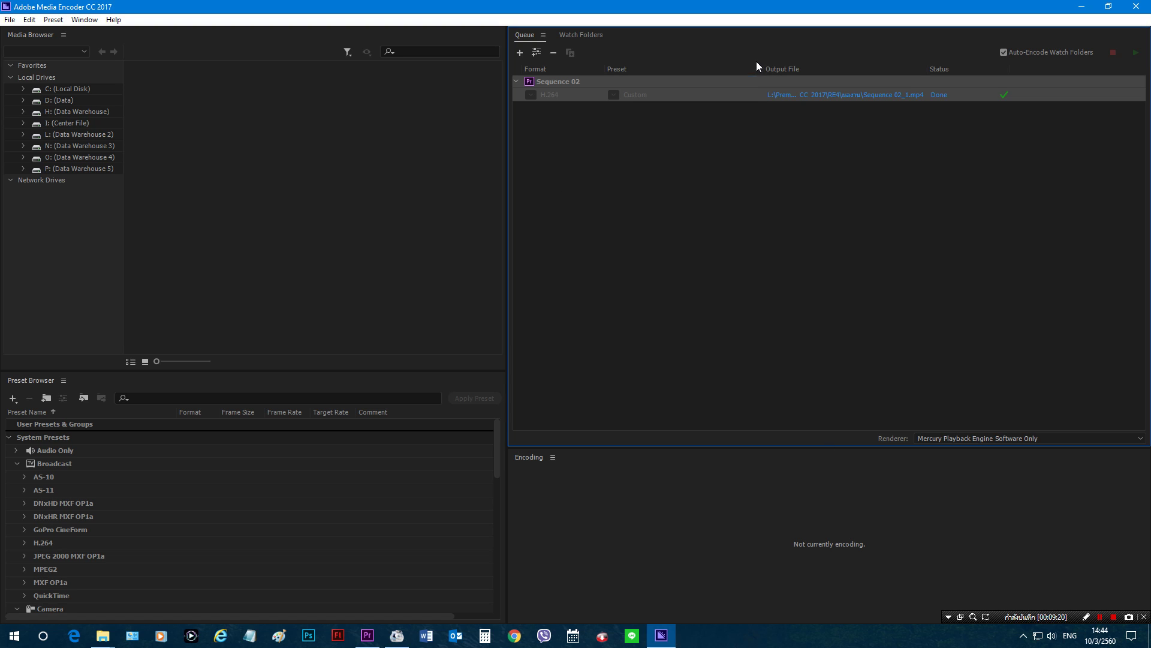
click(664, 113)
click(572, 100)
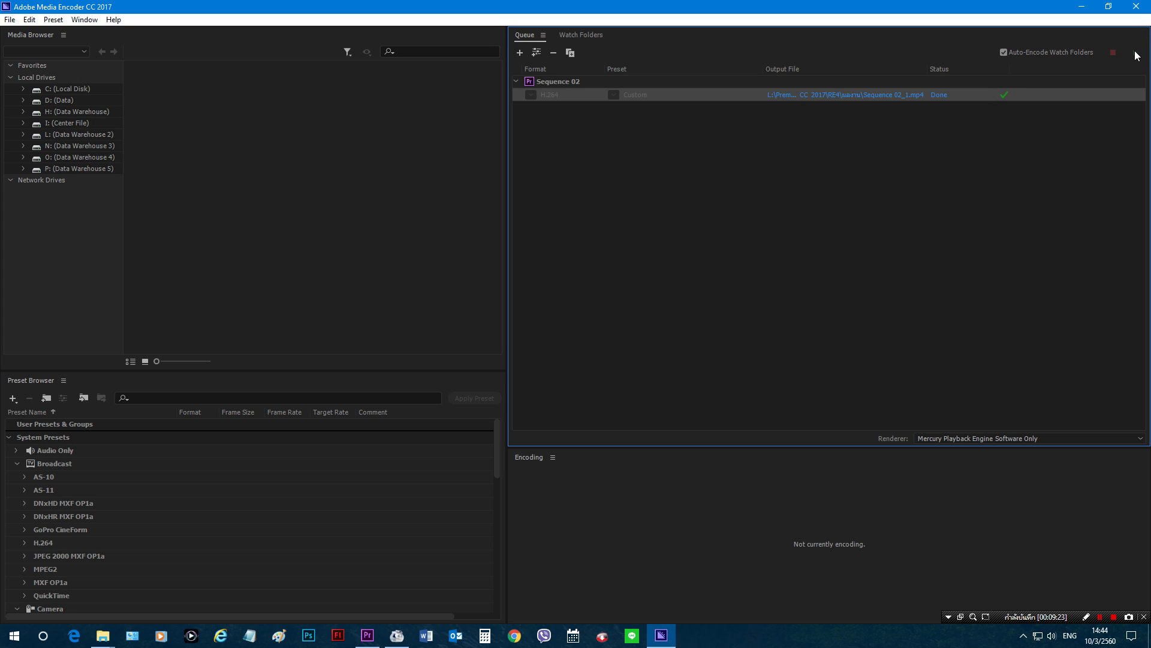
click(1003, 438)
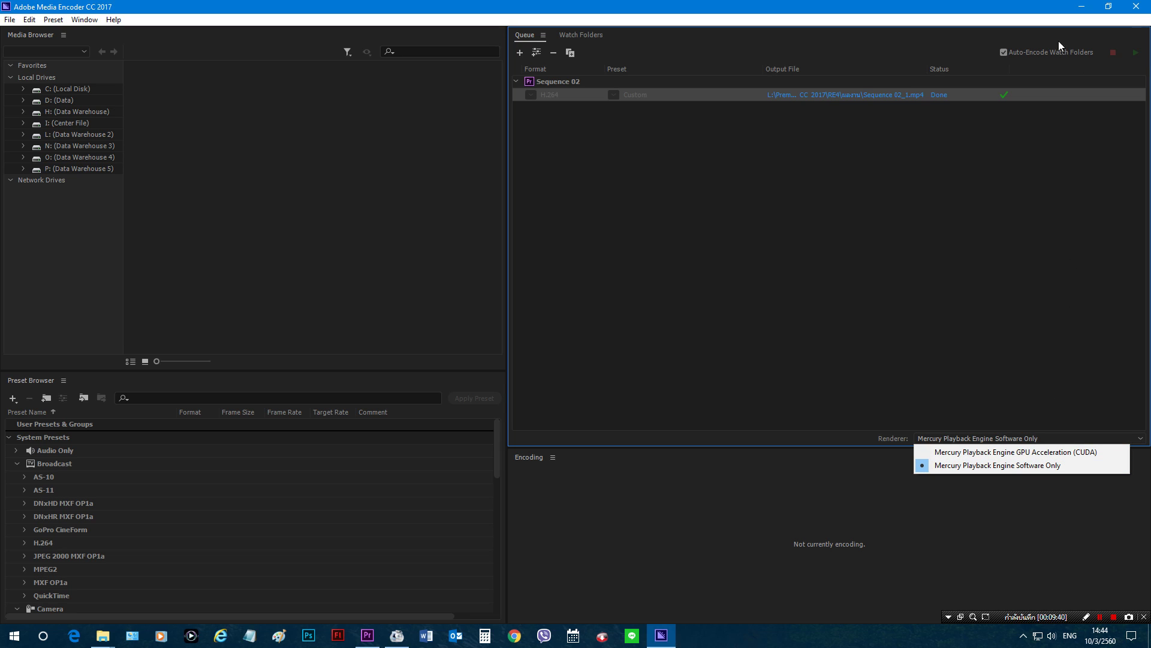
click(1056, 452)
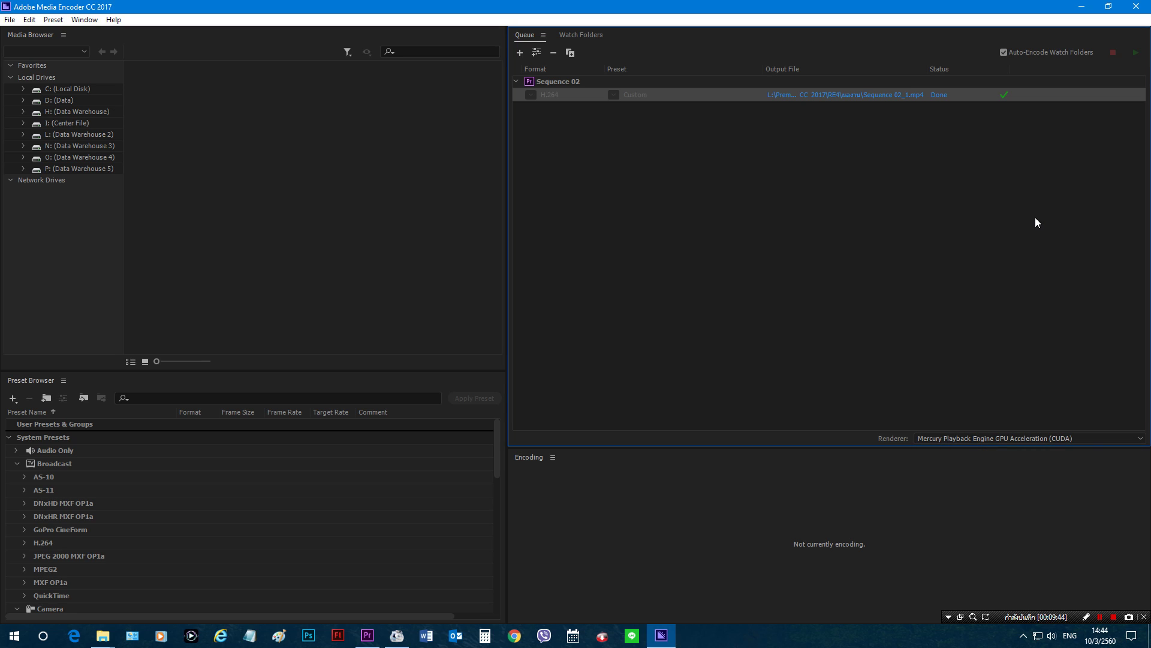
click(1074, 439)
click(1049, 304)
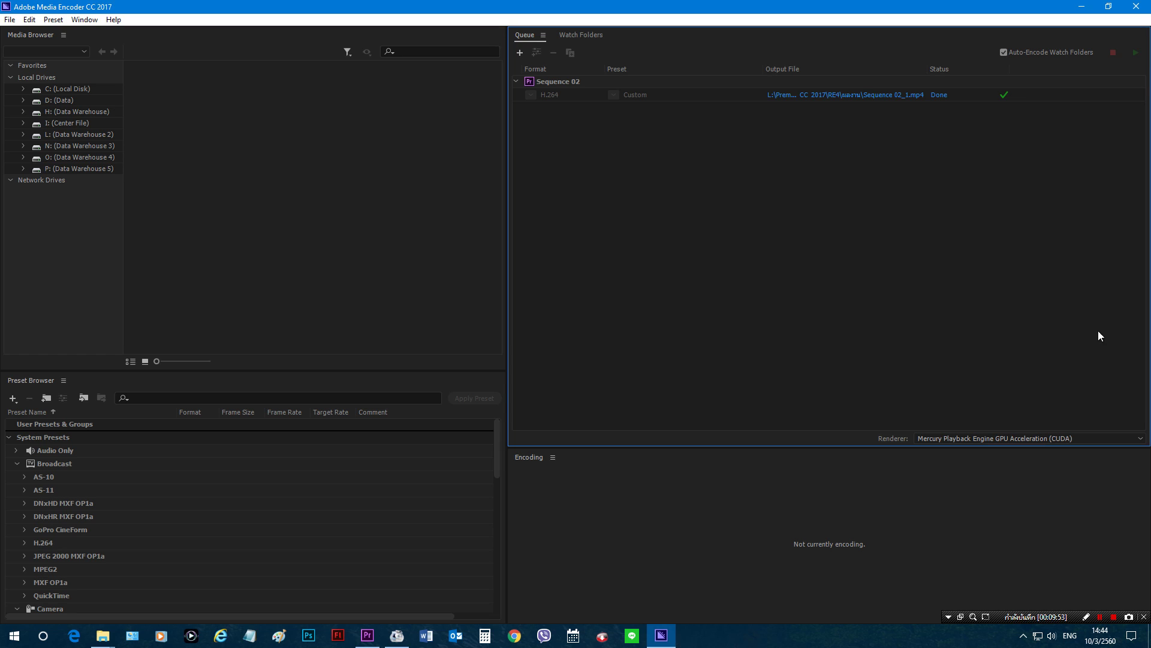
click(1103, 436)
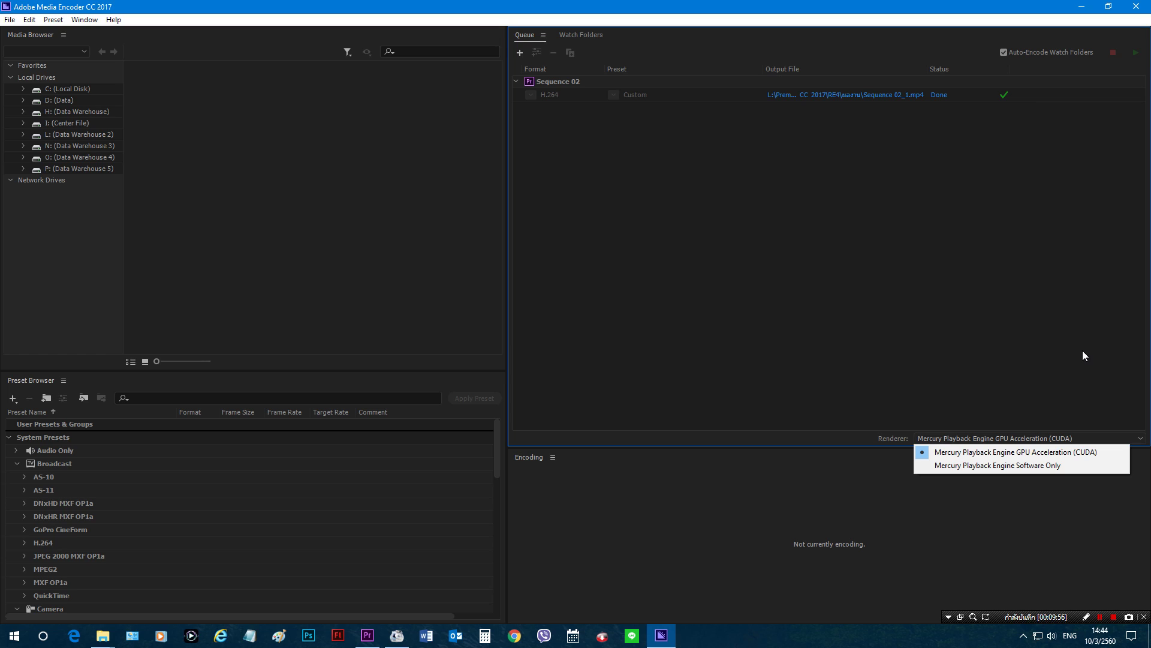
Change the Queue renderer back to Mercury Playback Engine Software Only
key(Escape)
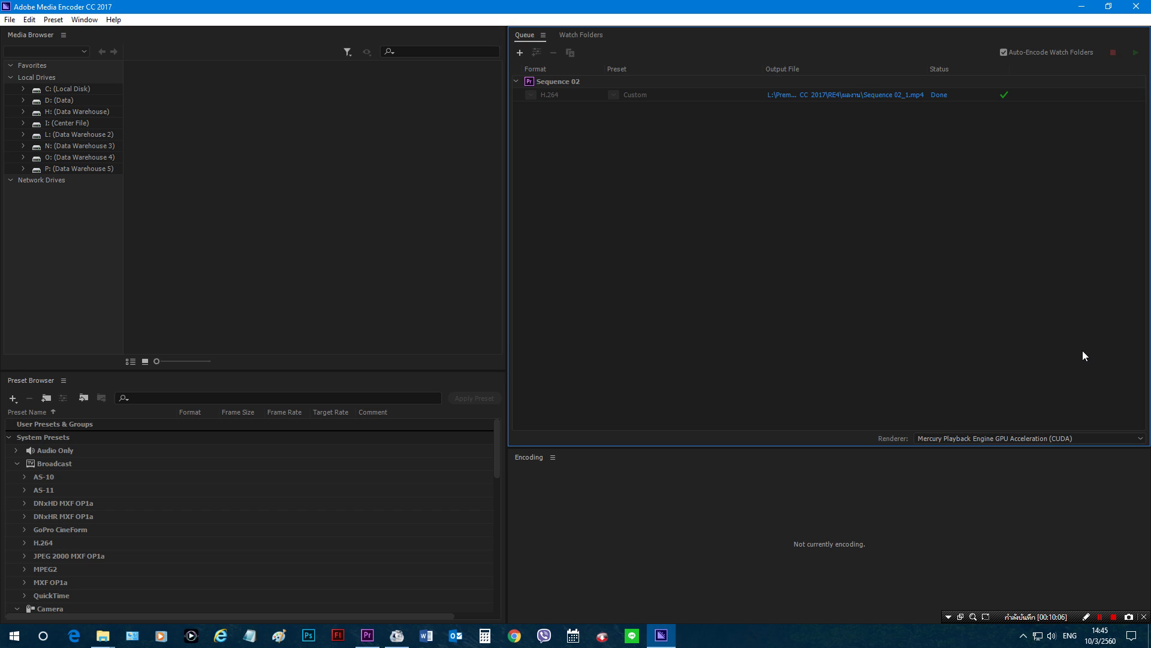
click(1096, 438)
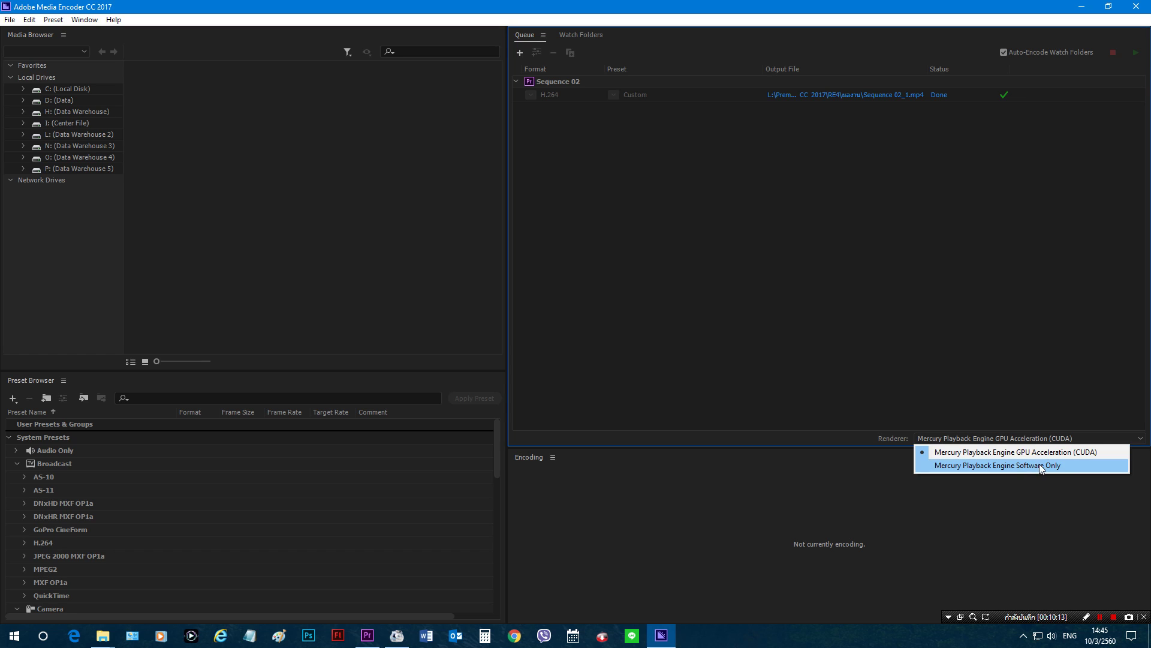
click(1064, 465)
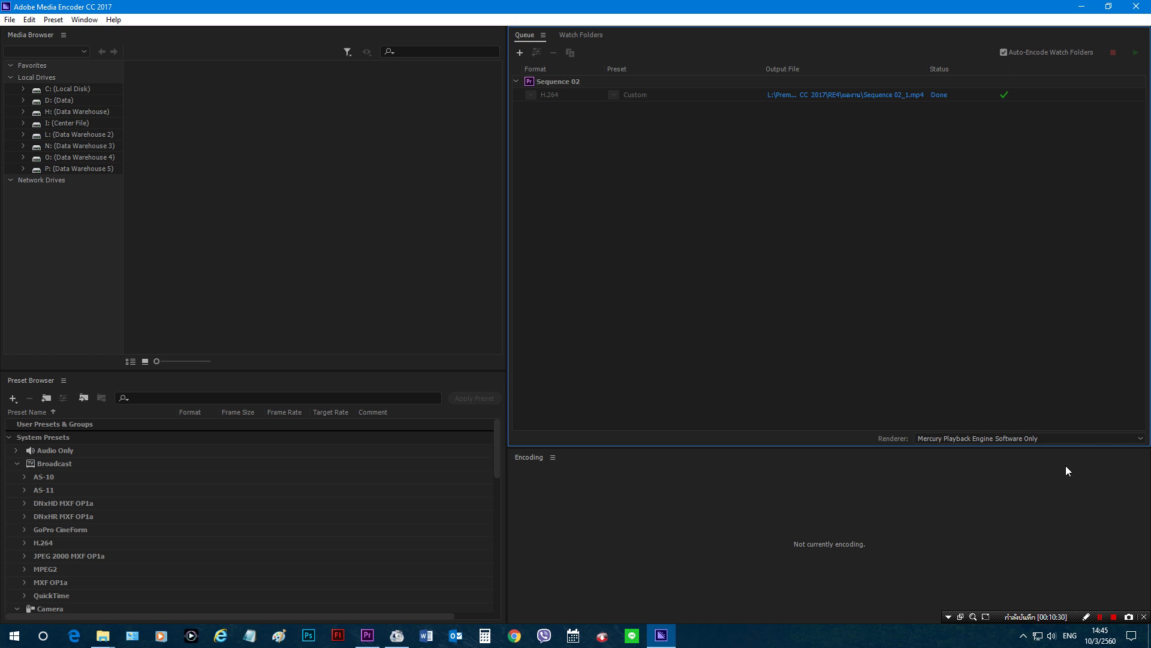
key(alt+Tab)
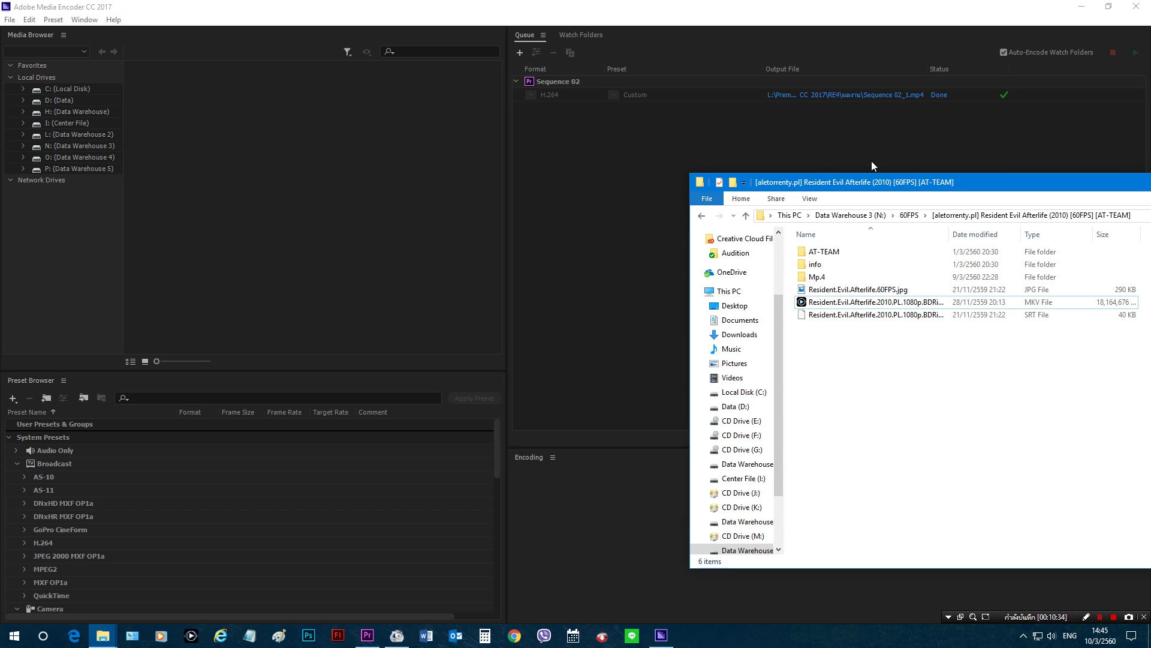
drag(878, 161, 222, 157)
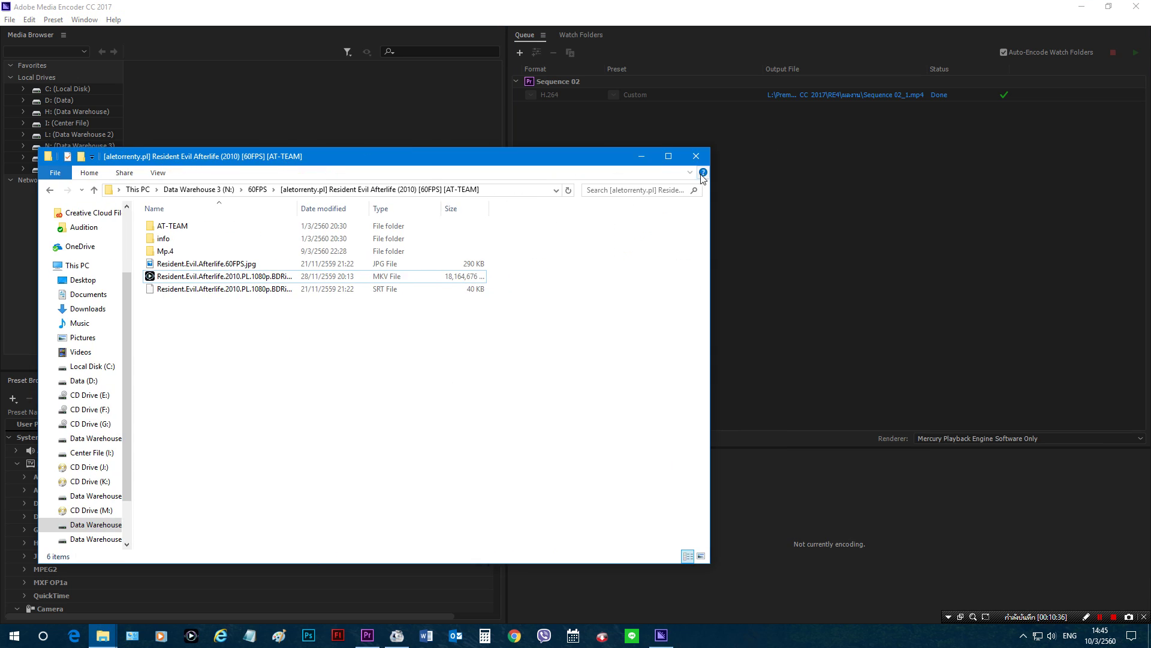
click(652, 153)
click(987, 439)
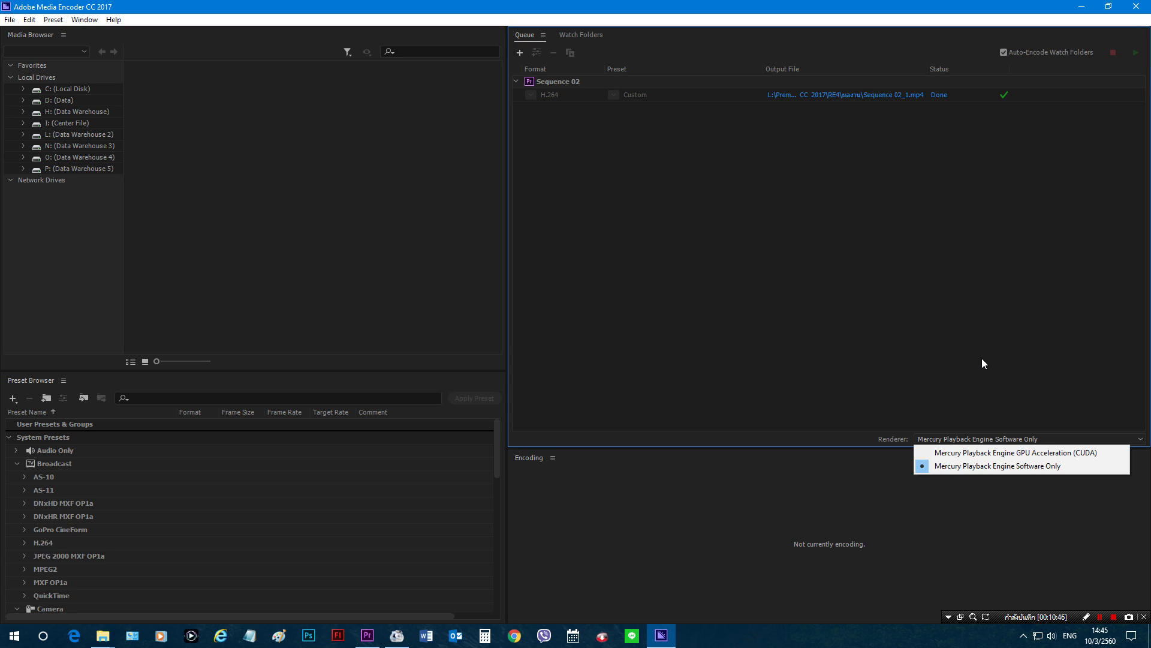
Close the renderer list, leaving Mercury Playback Engine Software Only selected
click(1031, 371)
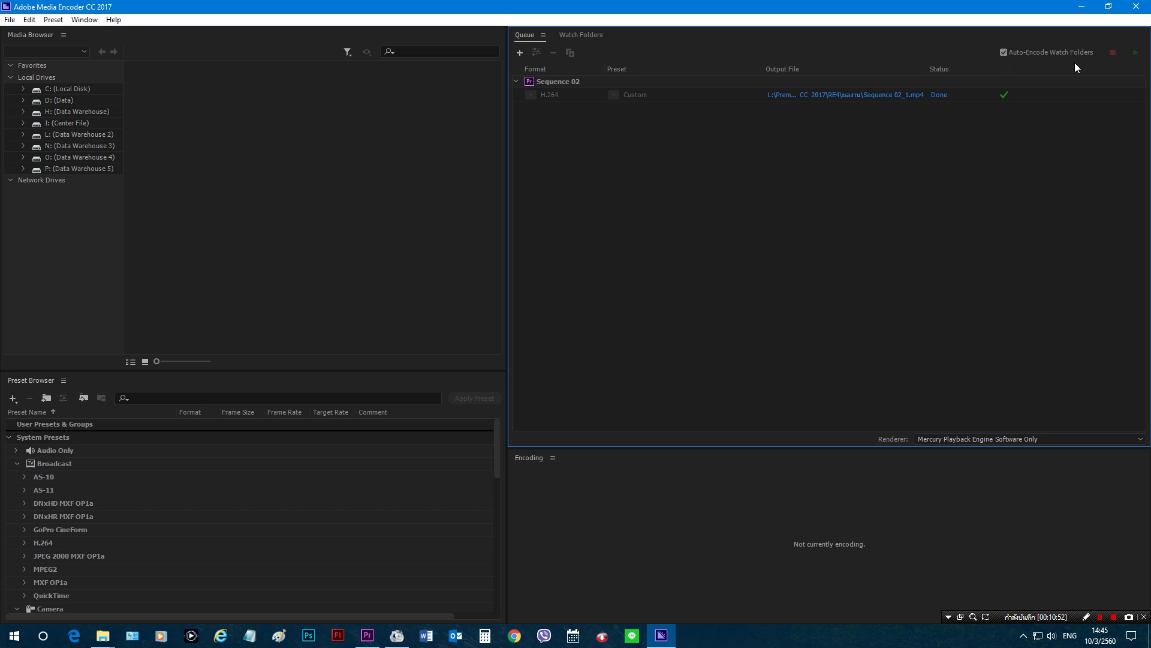
Minimize both Media Encoder and Format Factory to leave only the desktop
click(1079, 7)
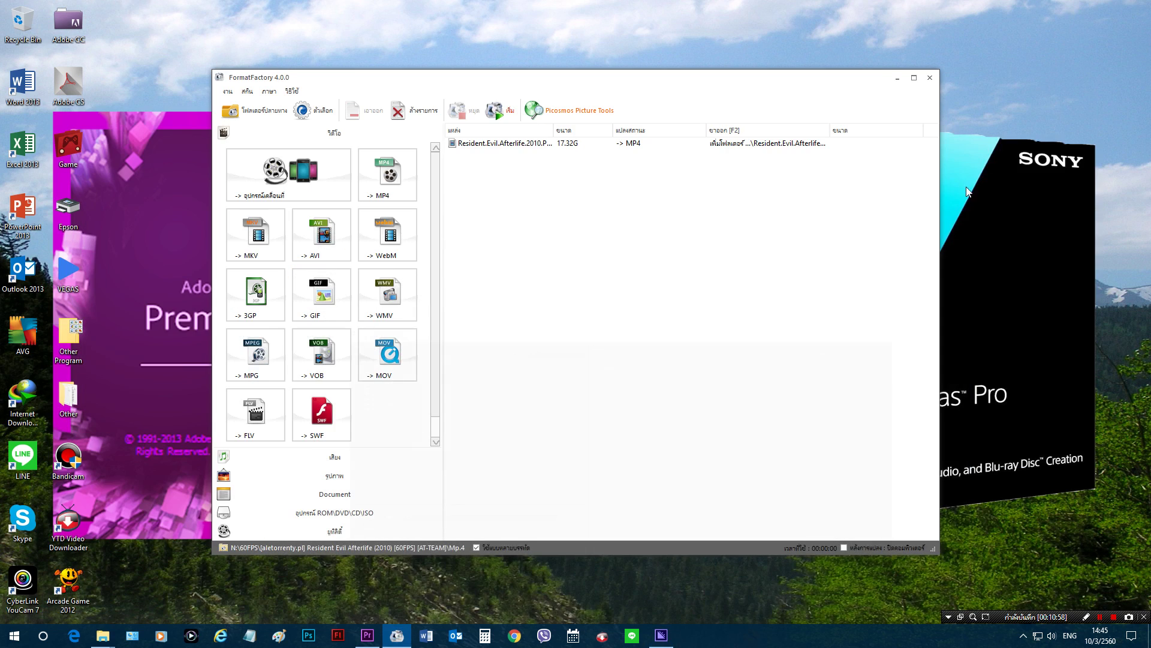
click(896, 77)
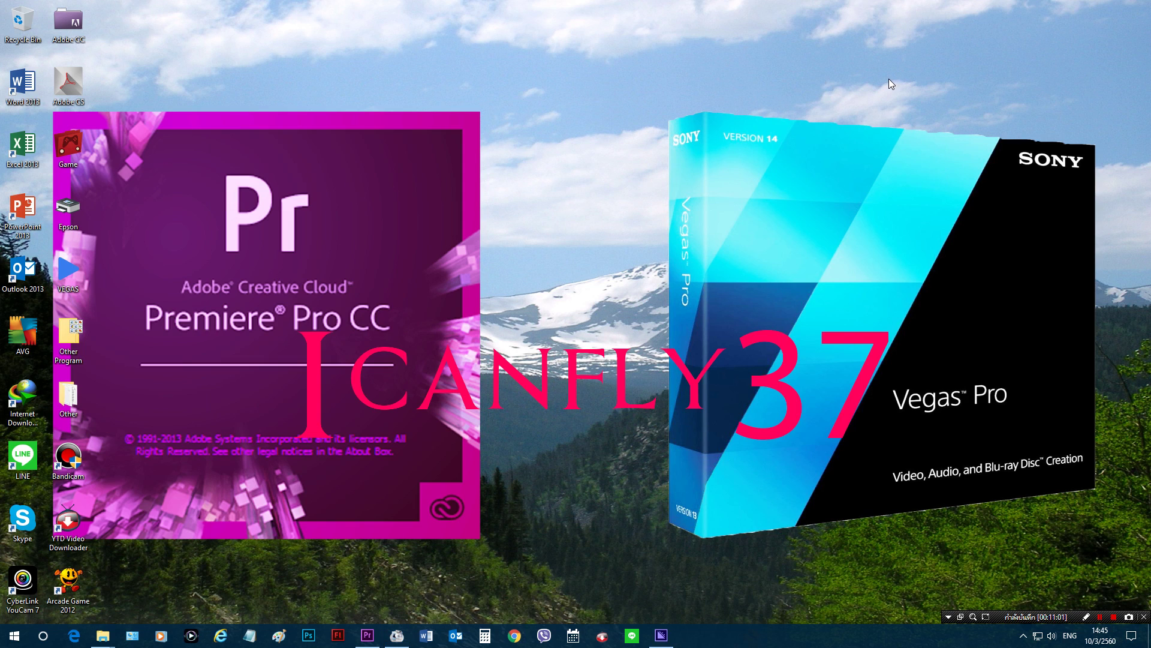